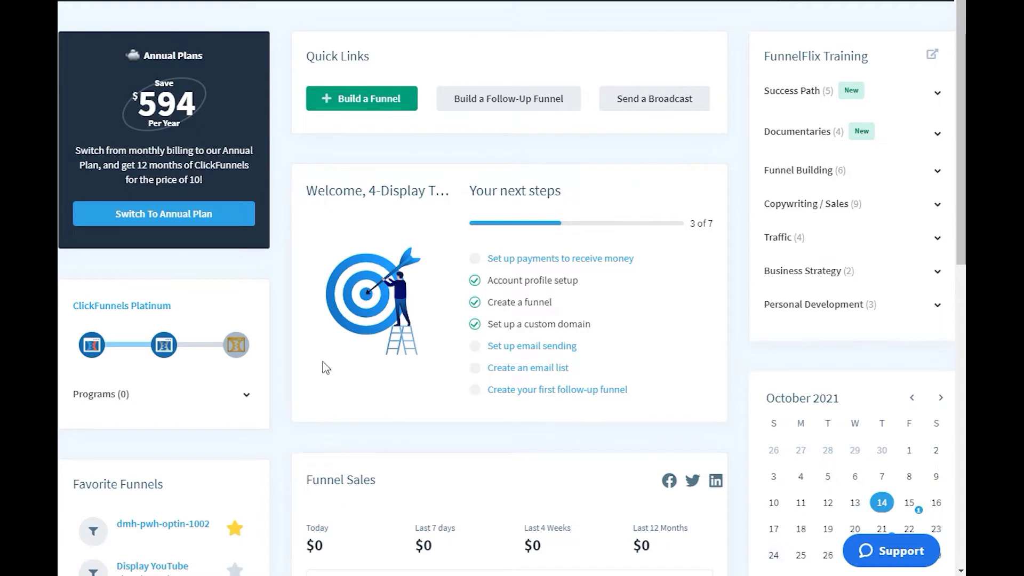
- Start a Collect Emails funnel named dmh-pwh-optin-1006 by reusing a previous DMH name
left_click(374, 103)
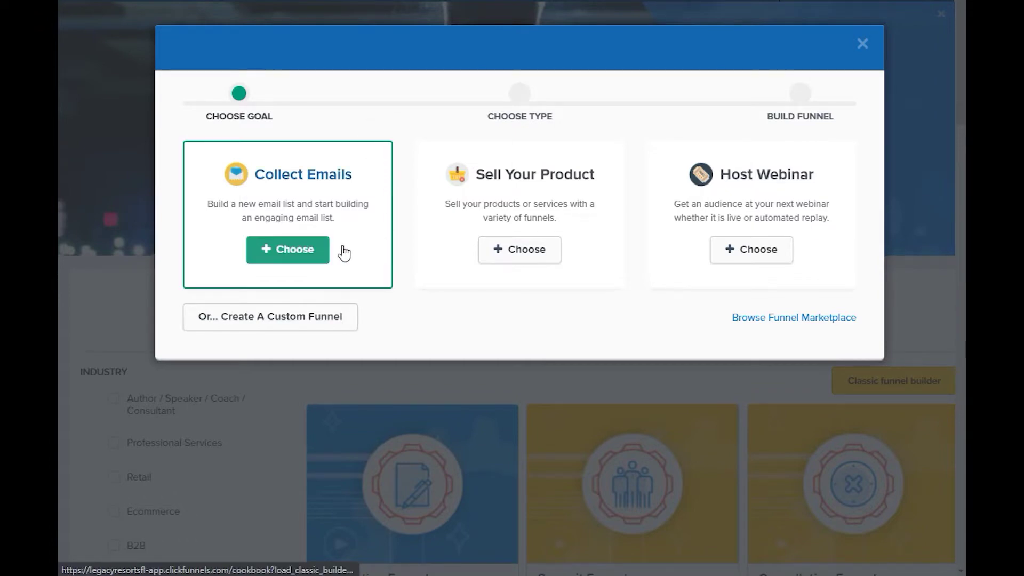
left_click(301, 255)
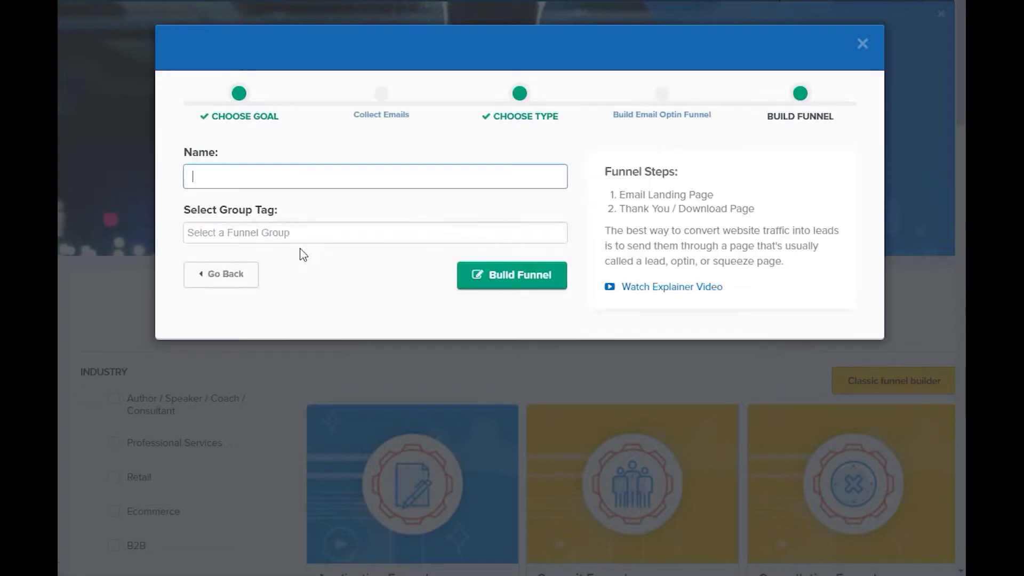
type("DM")
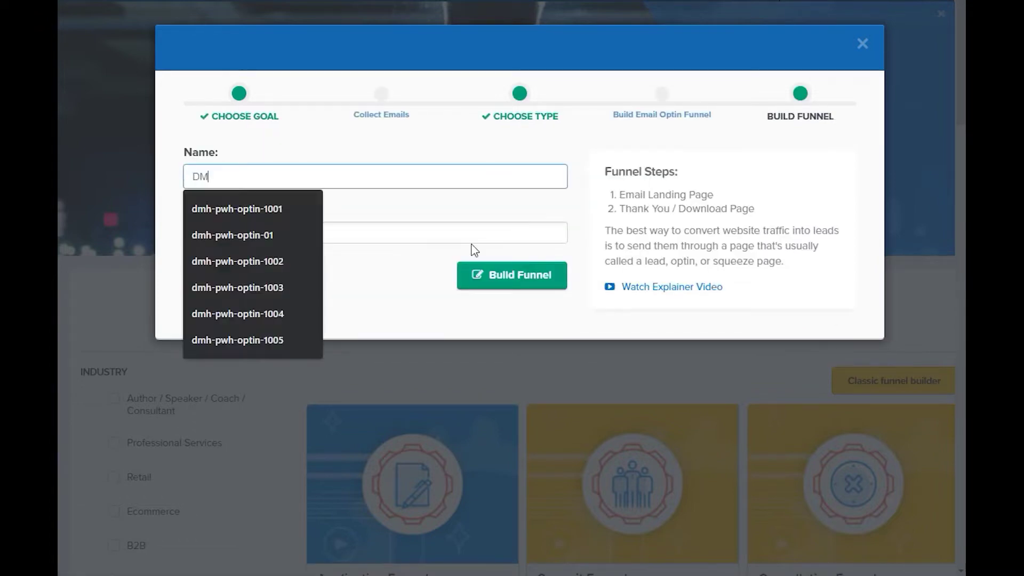
type("H")
left_click(238, 209)
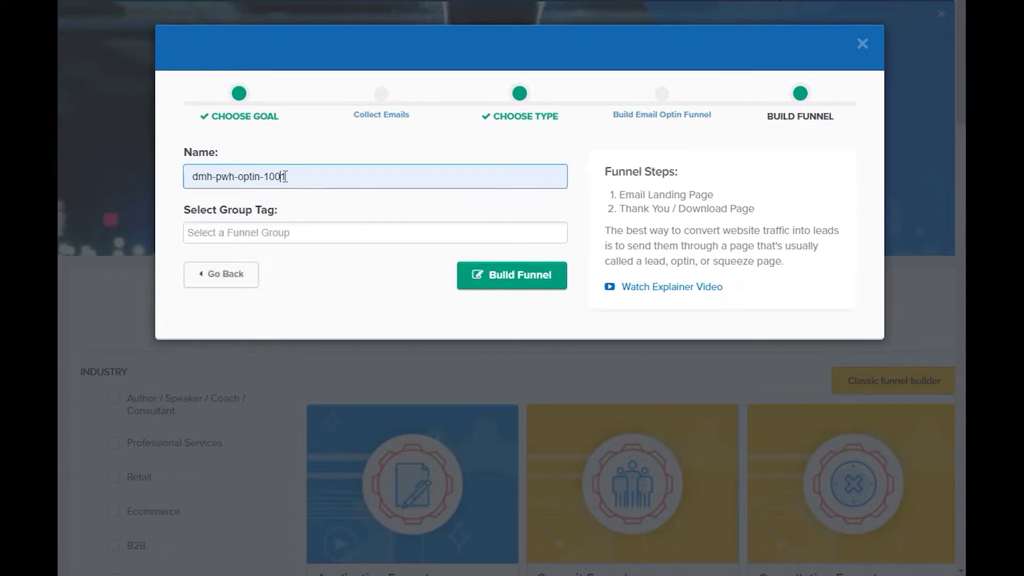
left_click_drag(286, 177, 304, 178)
type("6")
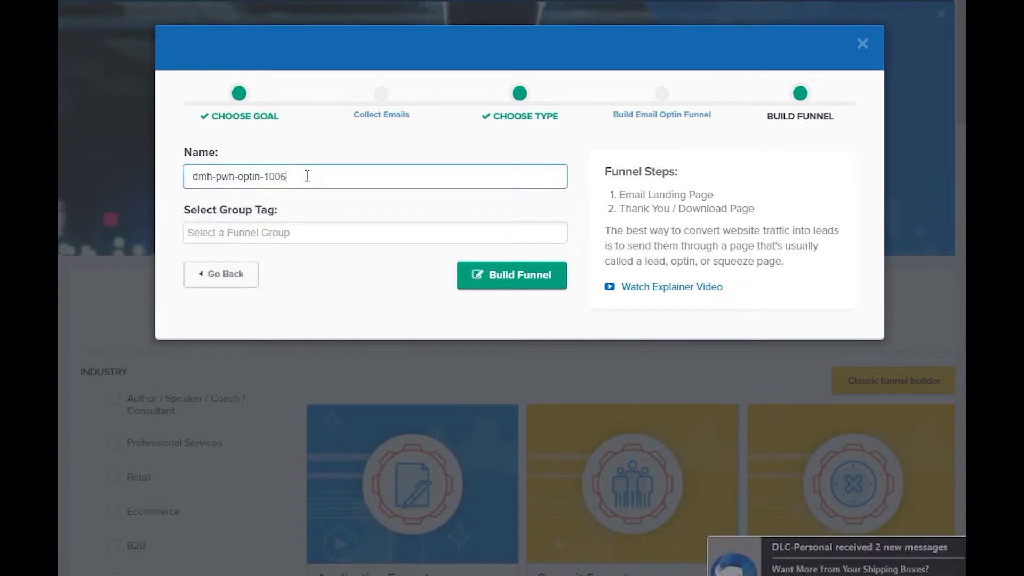
left_click(531, 283)
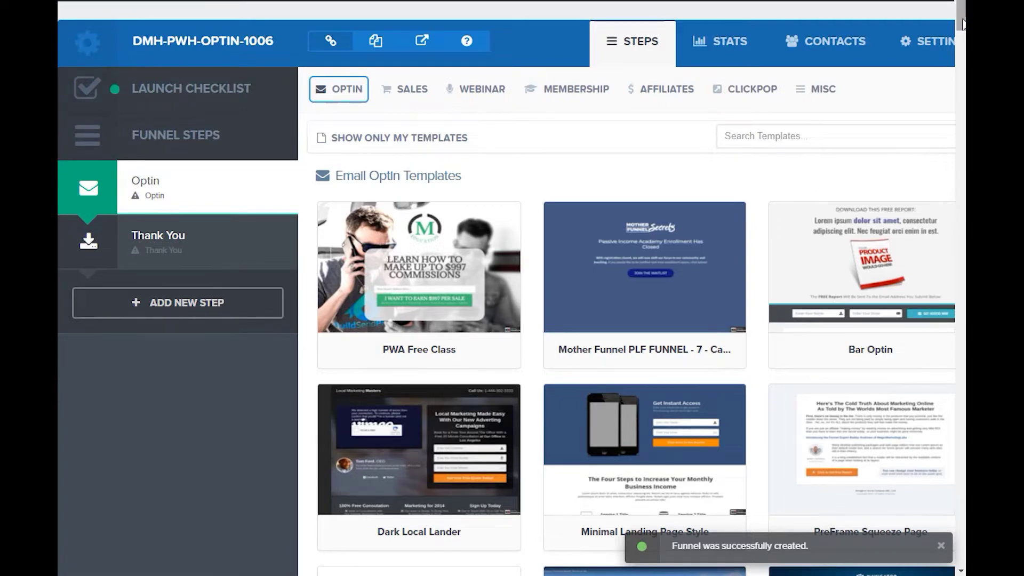
- Choose the Optin Blank Start template from the Email Optin Templates for the optin page
scroll(962, 24, "down", 1)
scroll(962, 24, "down", 6)
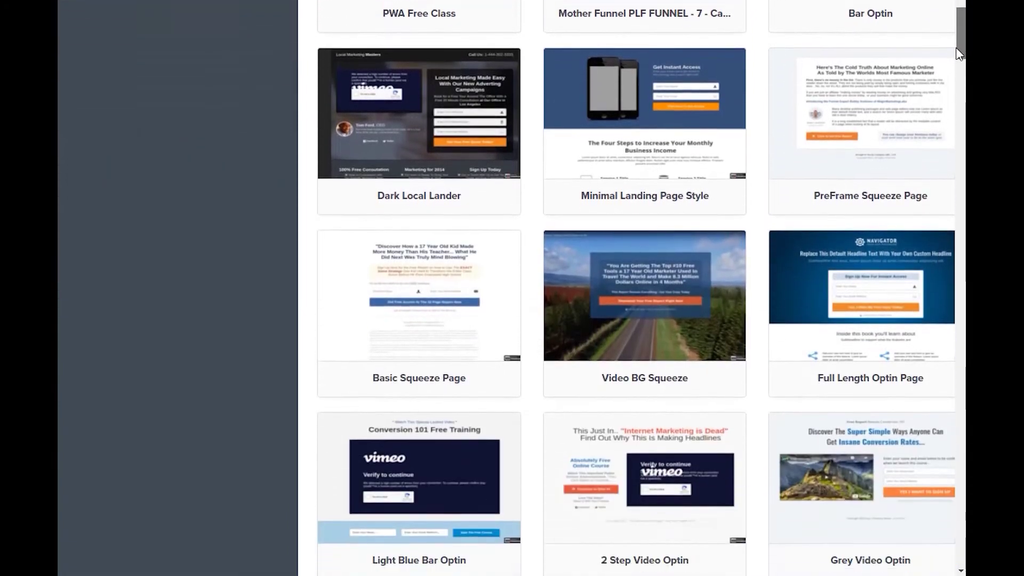
scroll(958, 53, "down", 8)
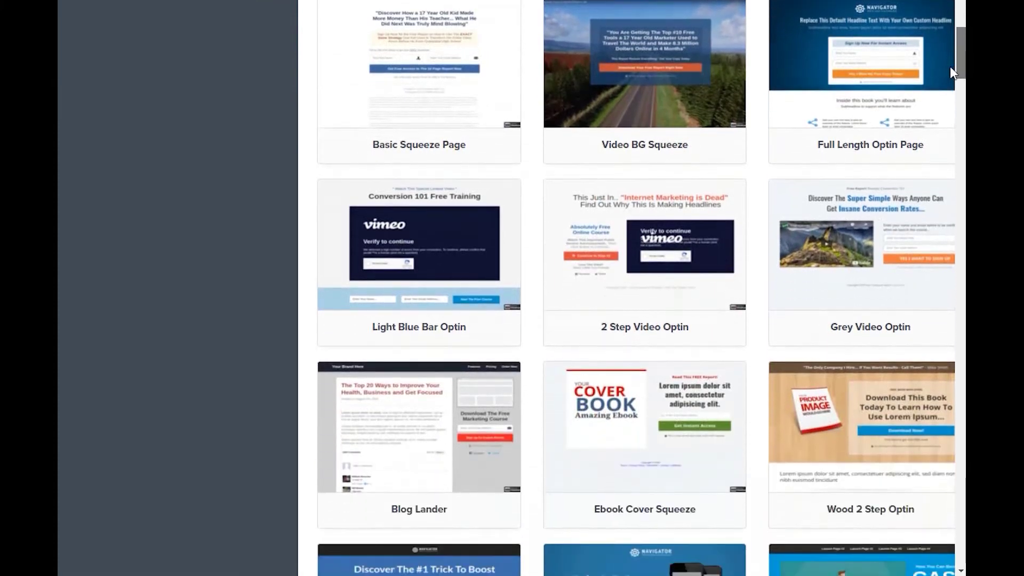
scroll(947, 90, "down", 3)
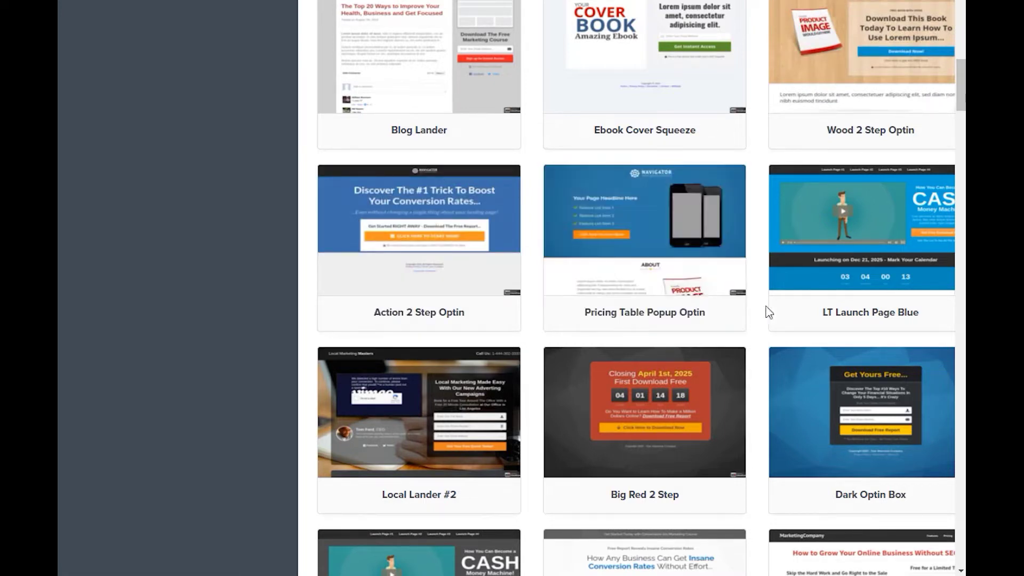
mouse_move(793, 312)
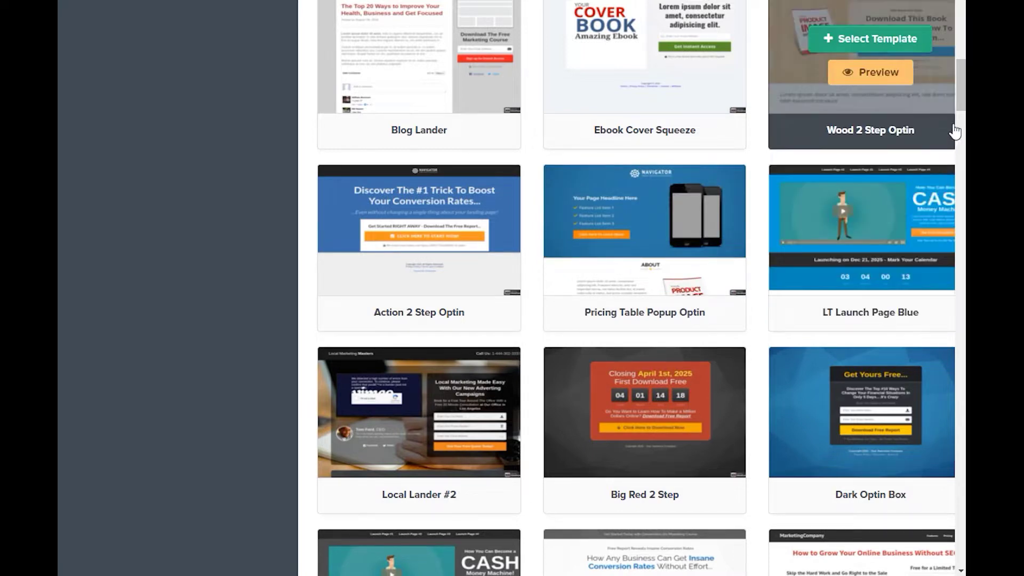
left_click_drag(963, 102, 945, 349)
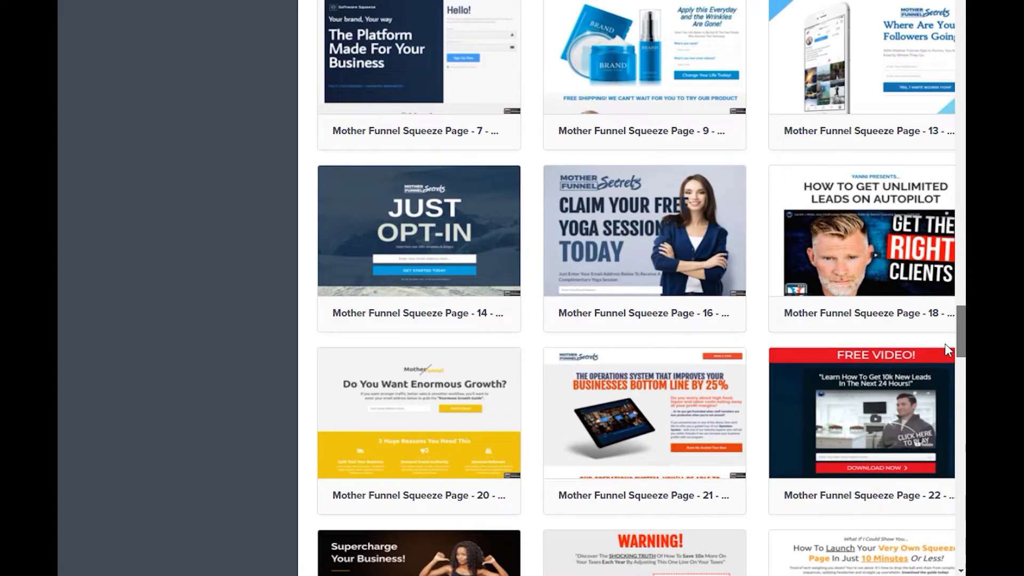
left_click_drag(945, 343, 948, 437)
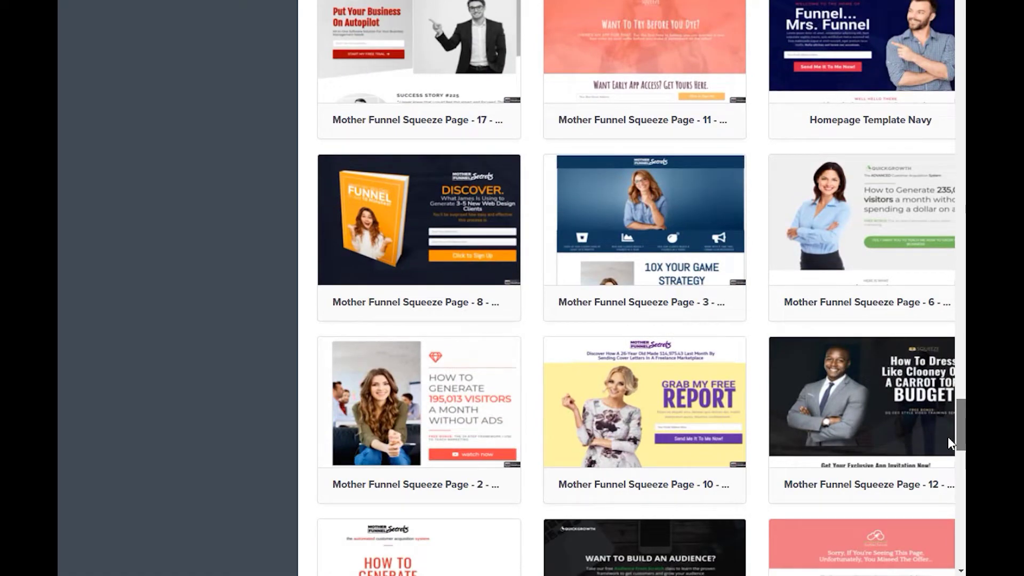
left_click_drag(948, 436, 947, 544)
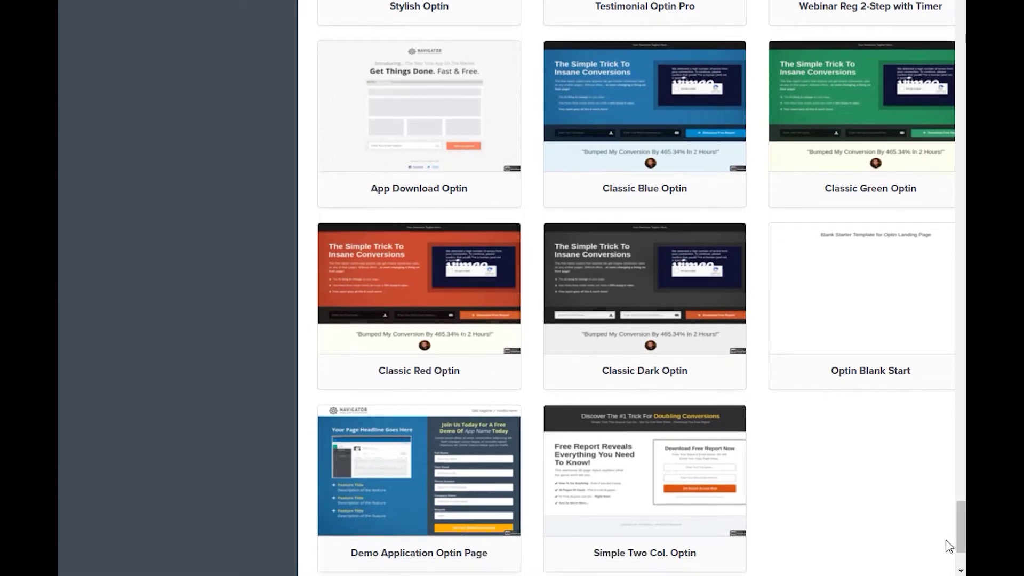
mouse_move(883, 389)
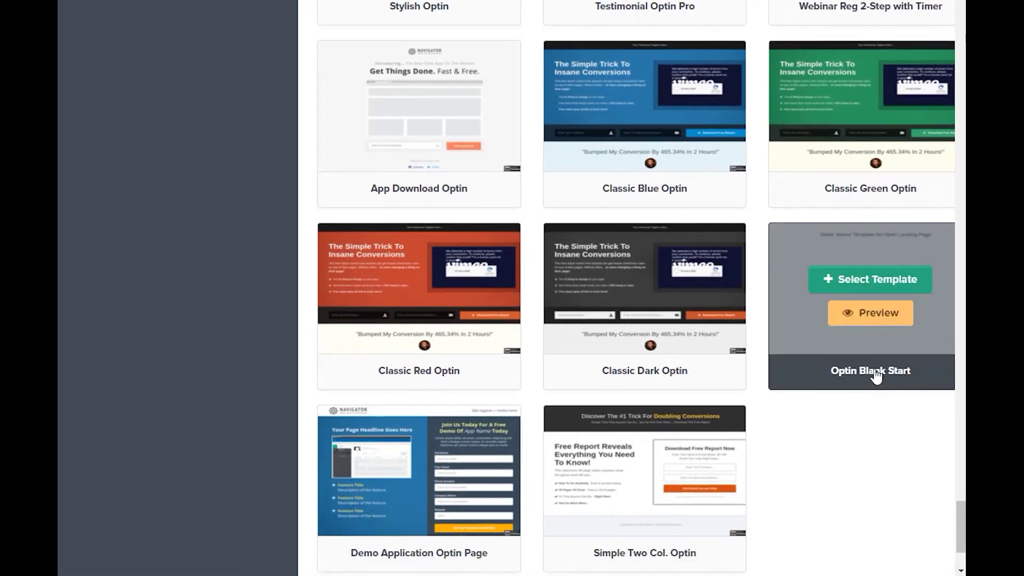
left_click(873, 278)
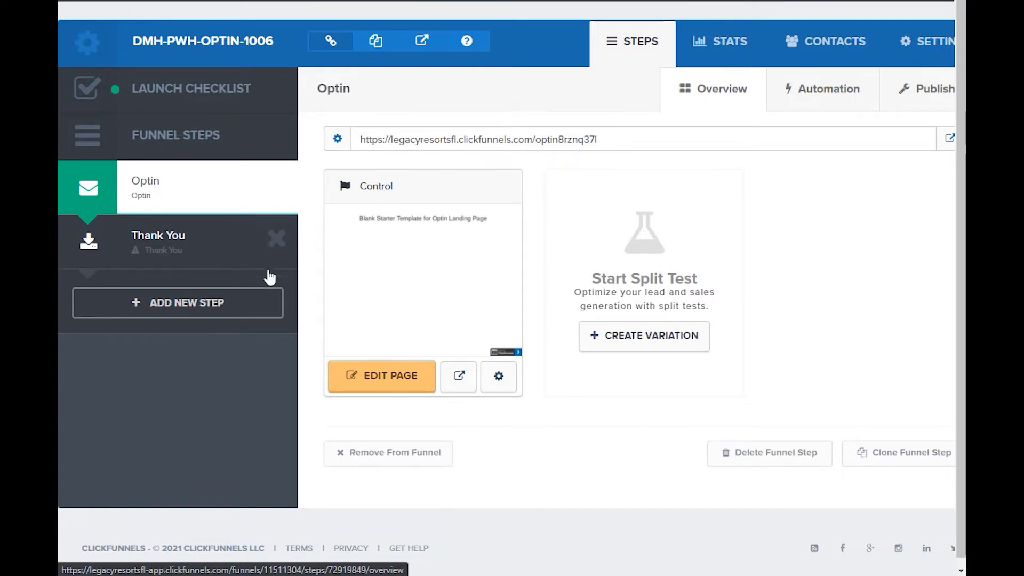
- Open the Optin step's Control variant page in the editor
left_click(403, 381)
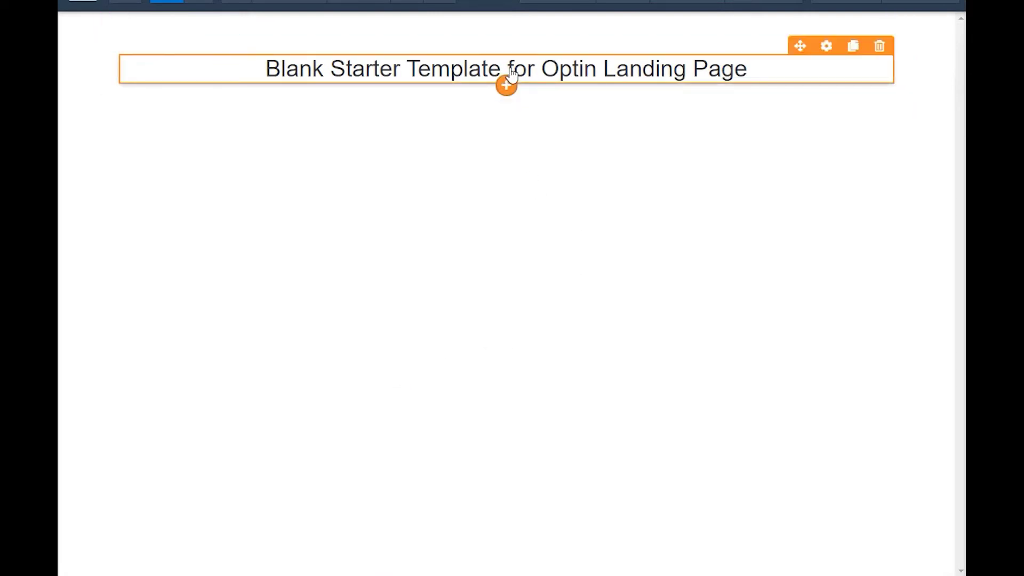
- Replace the Blank Starter Template heading with 'How I Earn $25K/Month'
left_click(670, 70)
type("How")
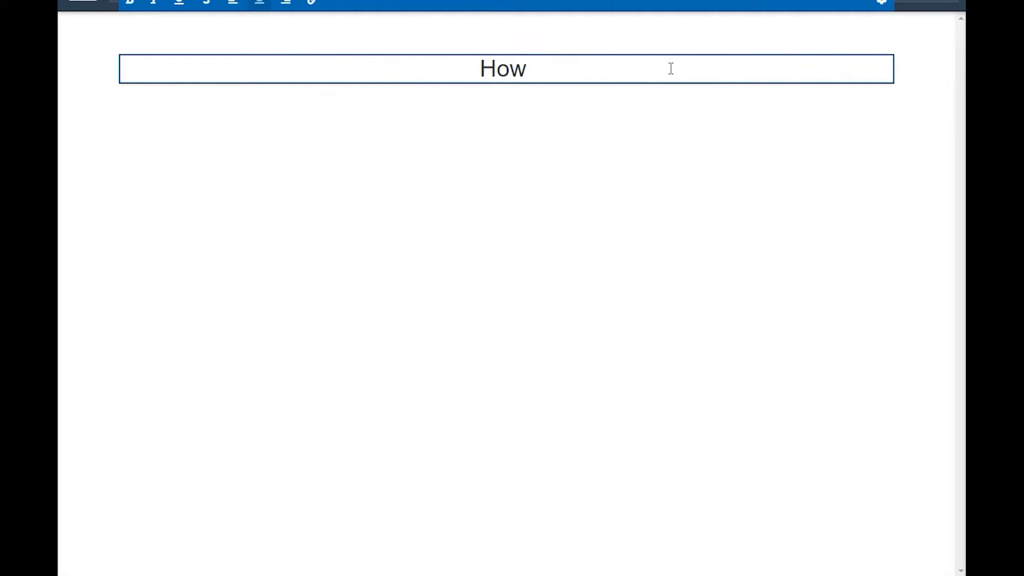
type(" I E")
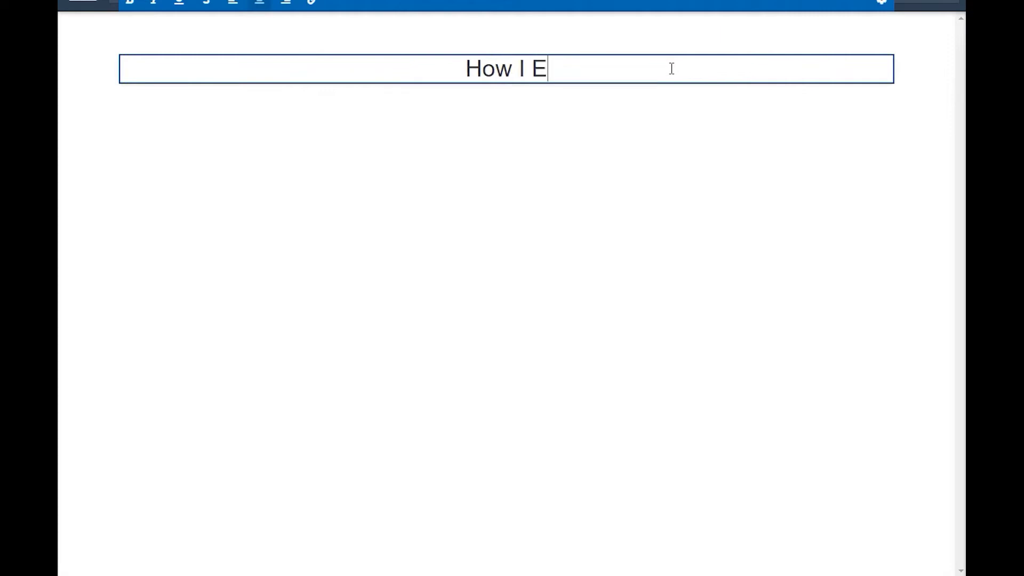
type("arn ")
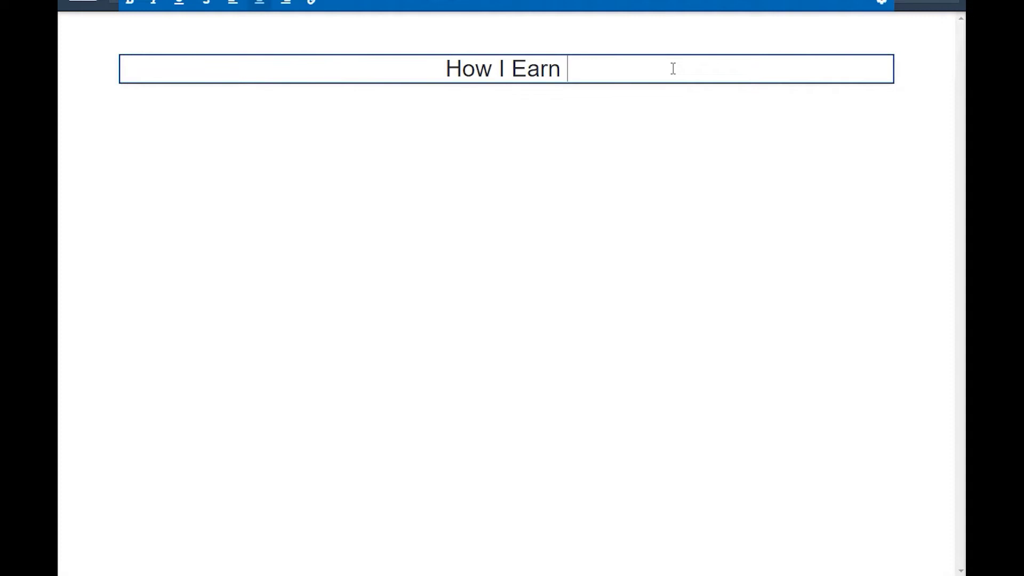
type("$25K/Month")
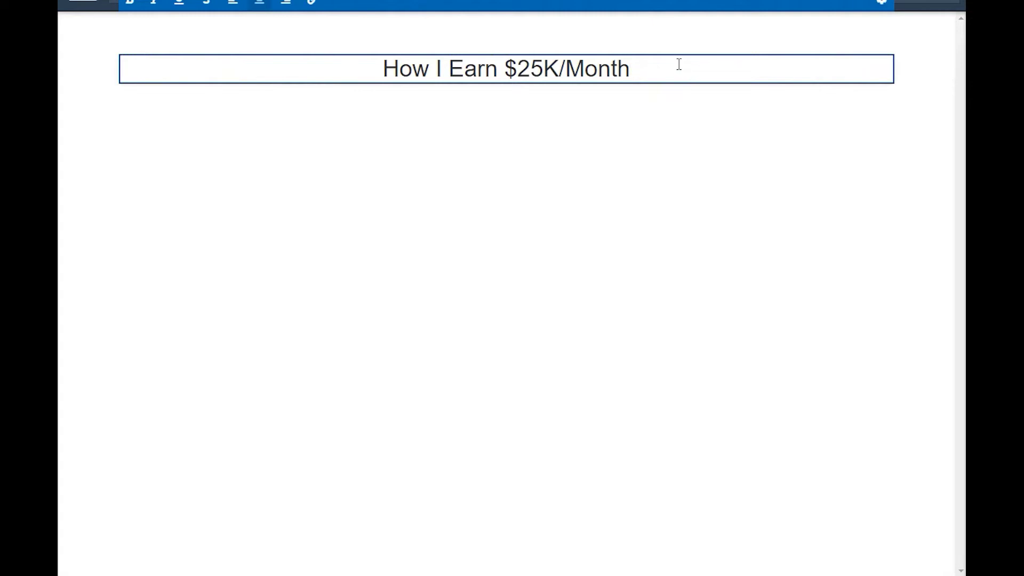
left_click(674, 64)
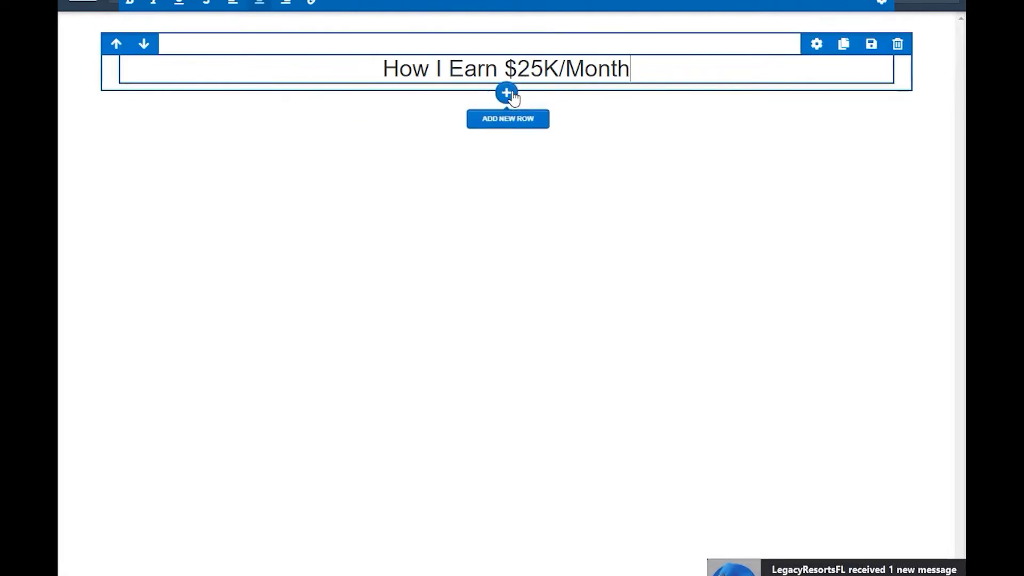
- Drop a 2 COLUMNS row under the headline and open its left column's element list
left_click(507, 95)
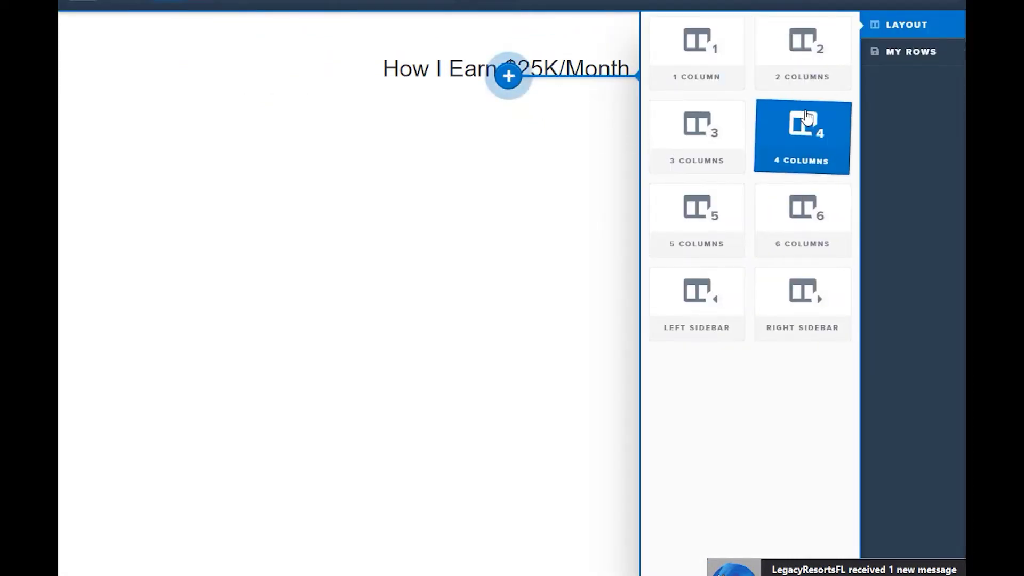
left_click_drag(807, 68, 809, 53)
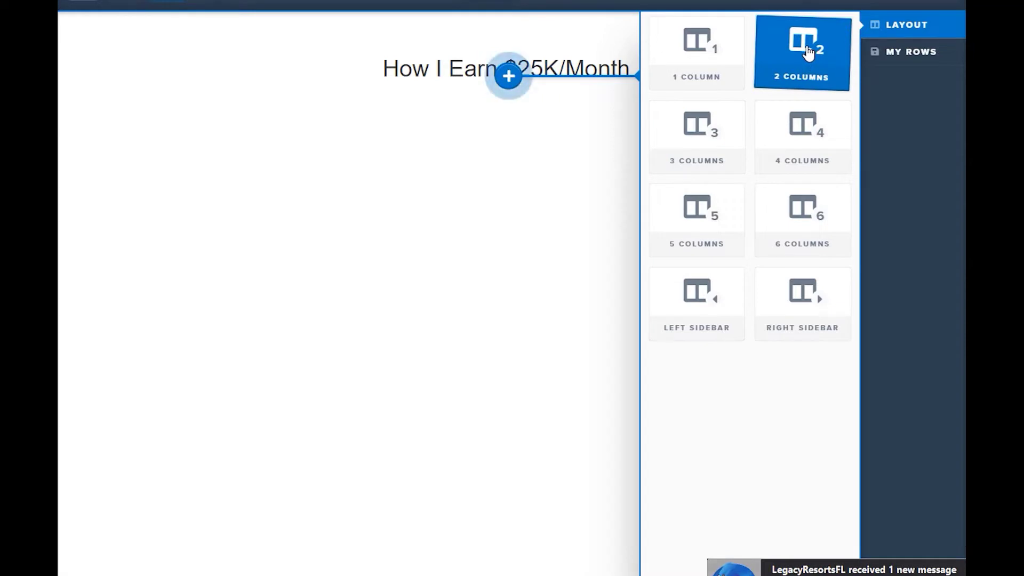
left_click_drag(809, 53, 807, 51)
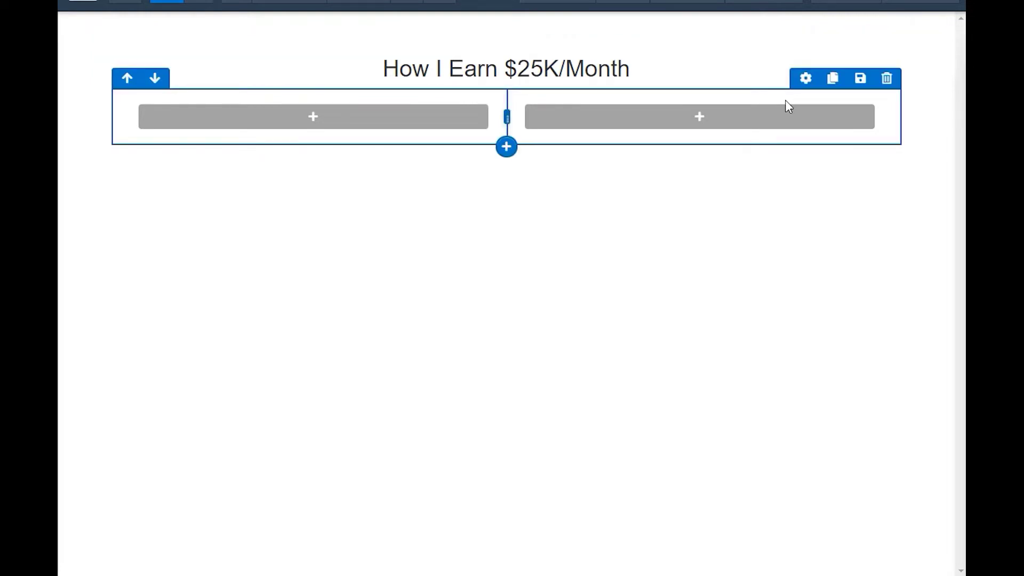
mouse_move(313, 123)
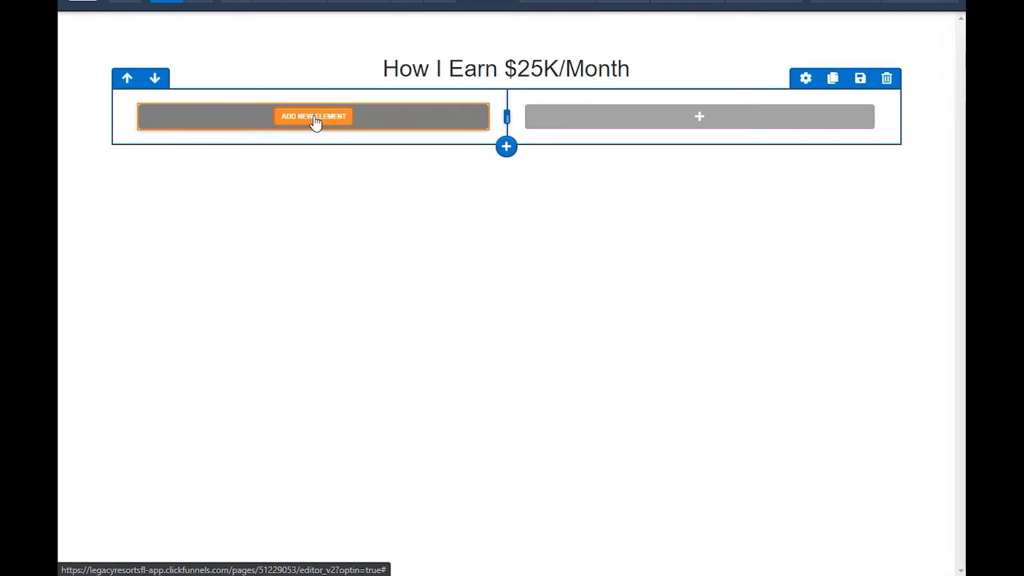
left_click(315, 123)
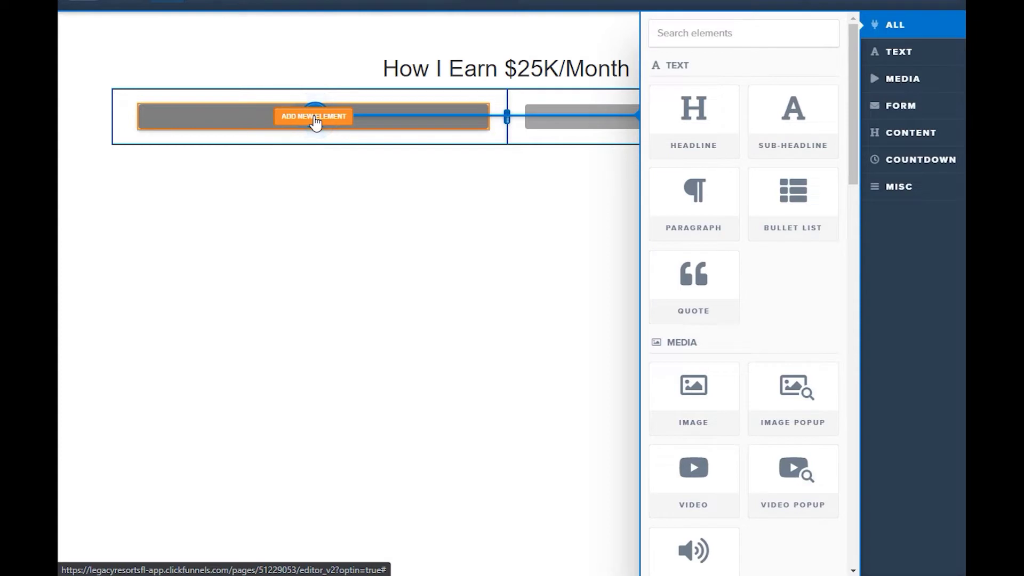
- Place an image in the left column and a Video element in the right column
left_click(699, 391)
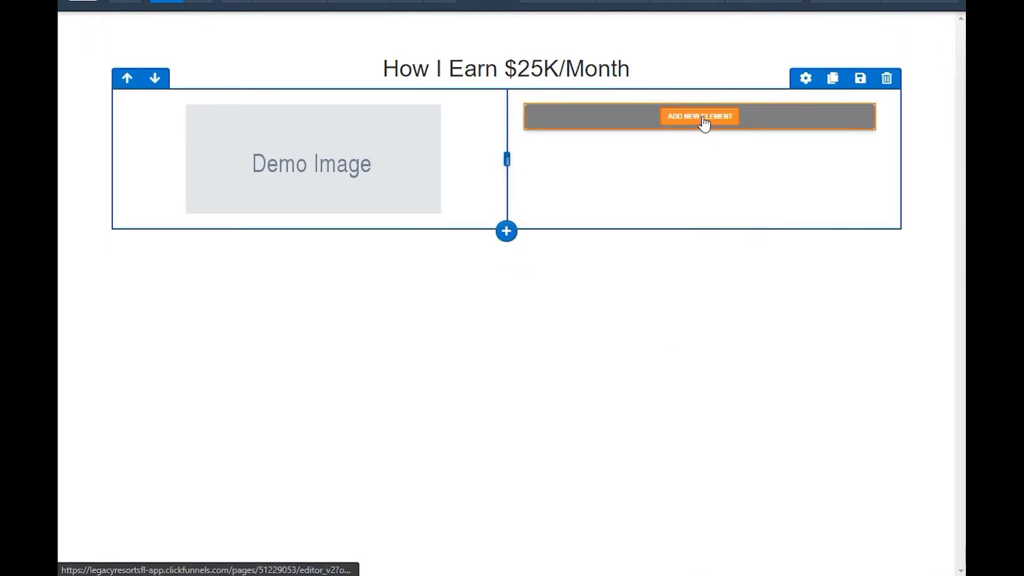
left_click(704, 120)
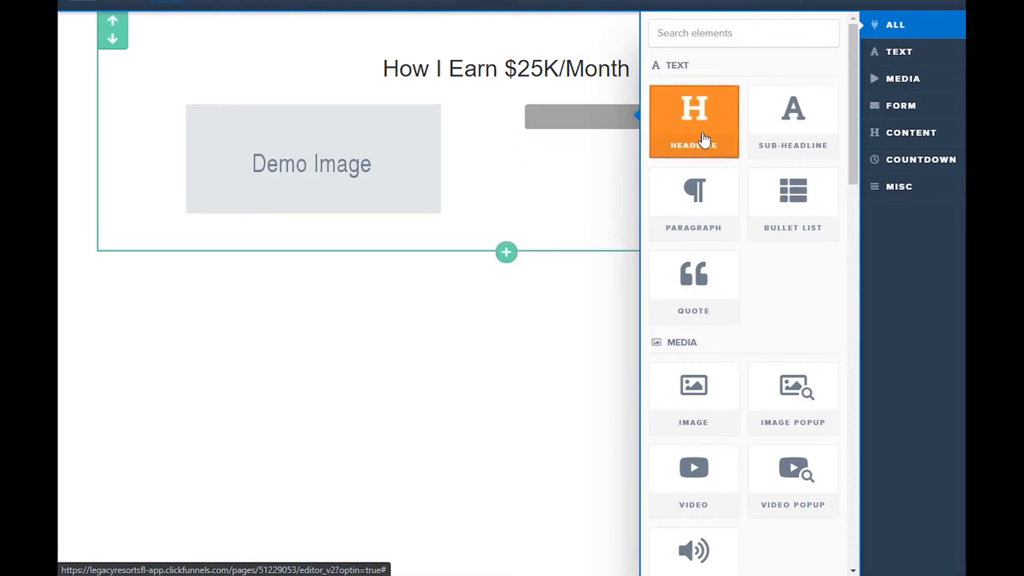
left_click(696, 471)
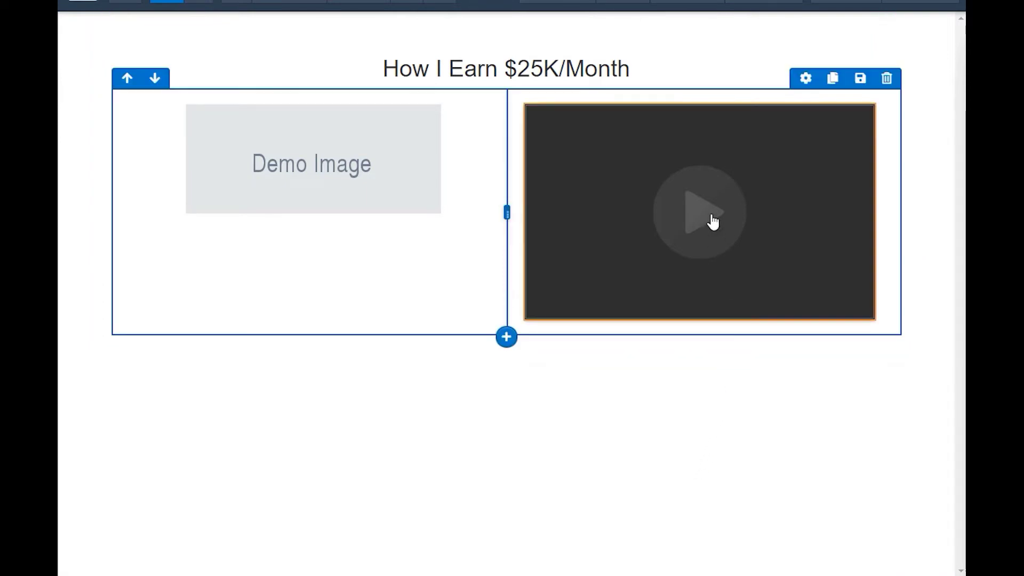
left_click(716, 195)
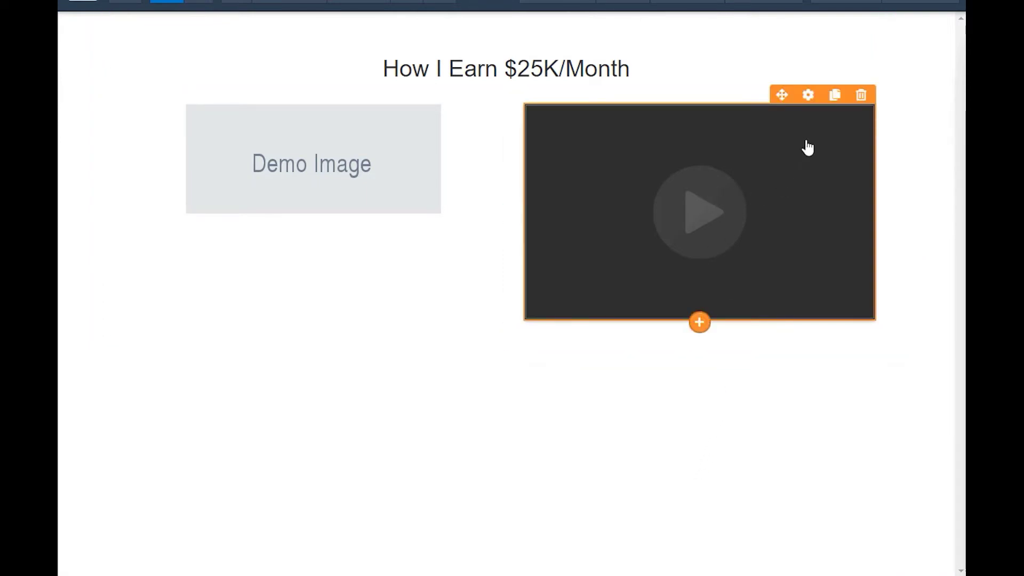
- Set the video type to YouTube, paste its link, and switch Auto Play On
left_click(809, 96)
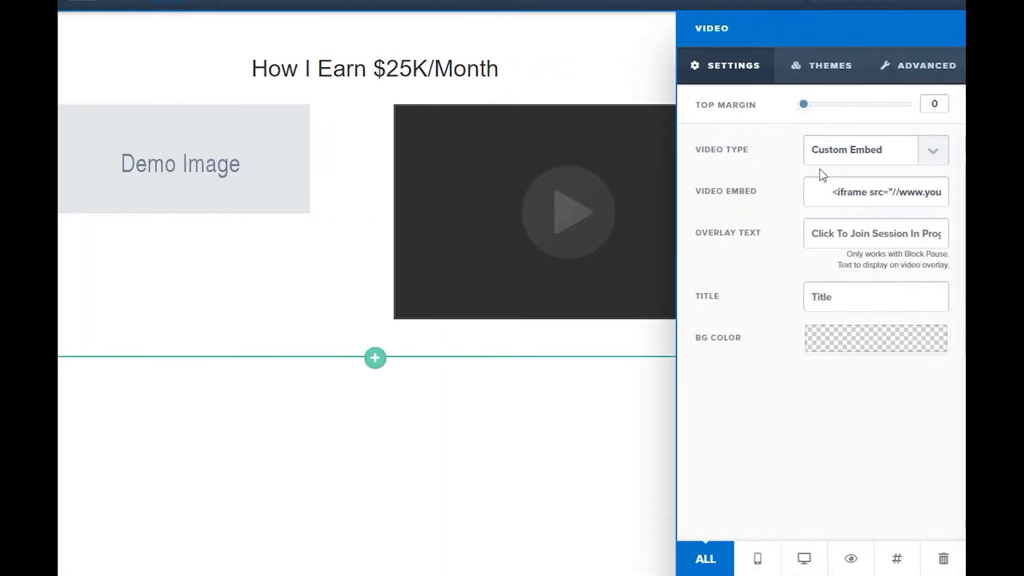
left_click(935, 156)
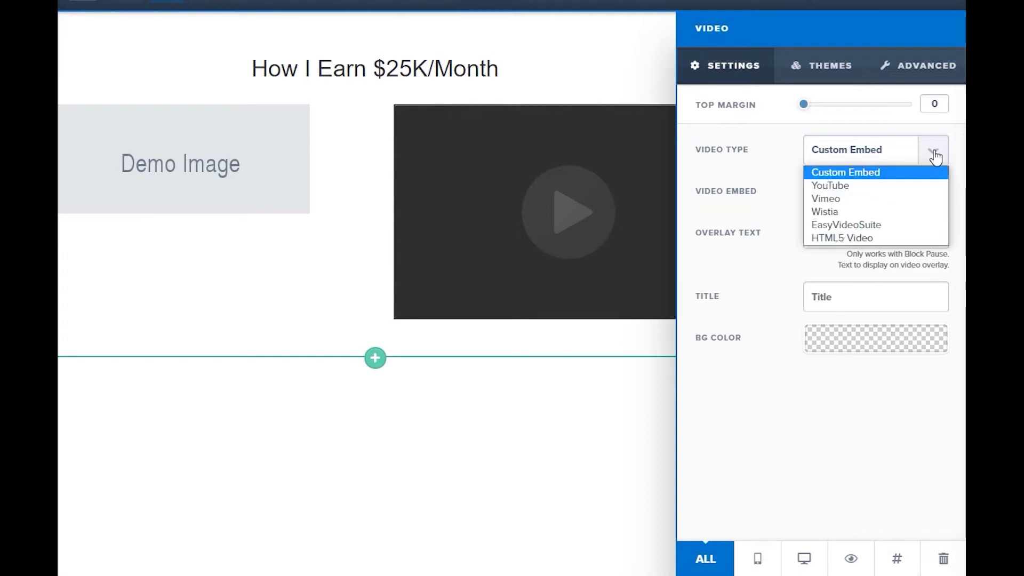
left_click(843, 186)
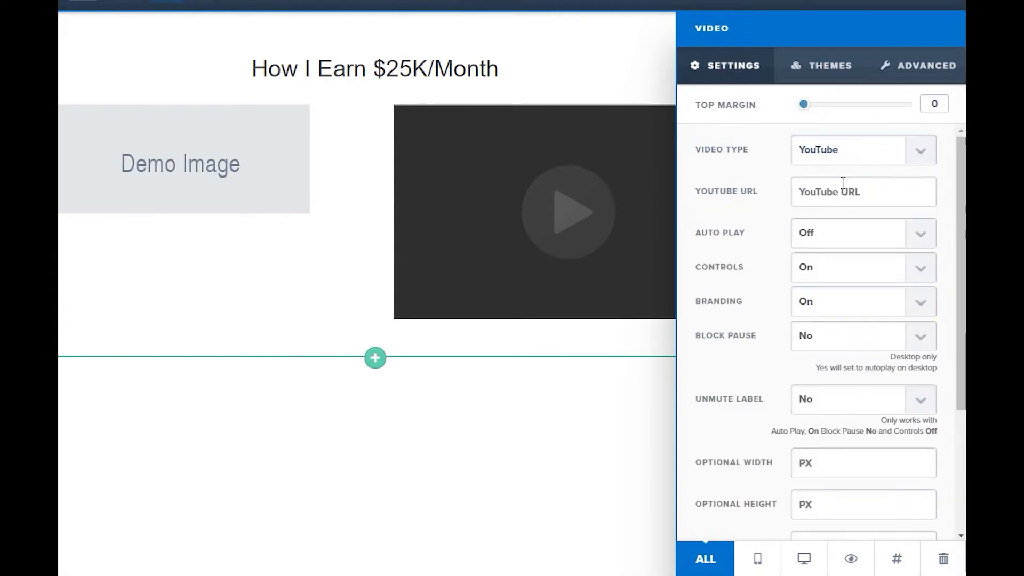
left_click(800, 192)
key("ctrl+v")
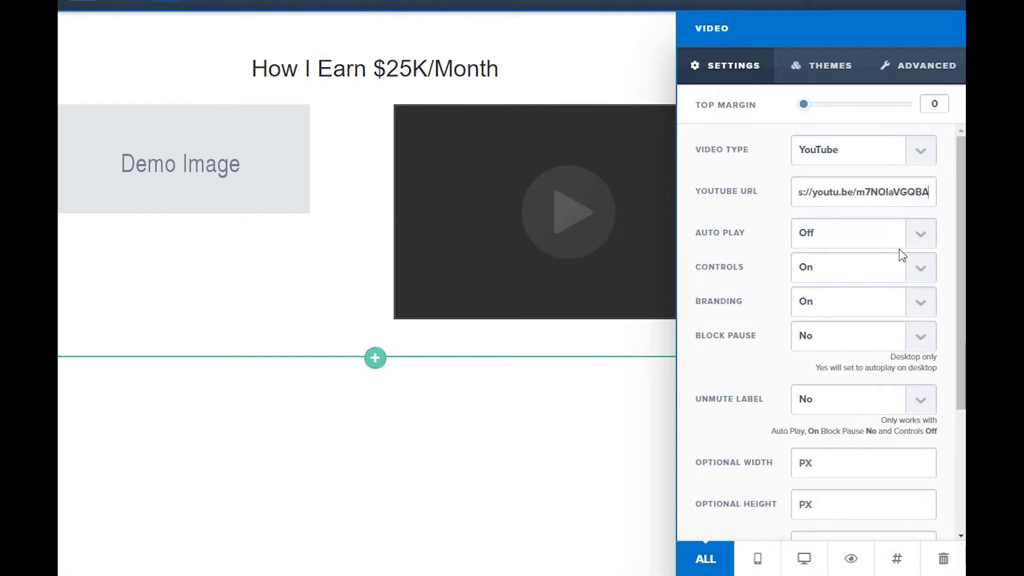
left_click(921, 236)
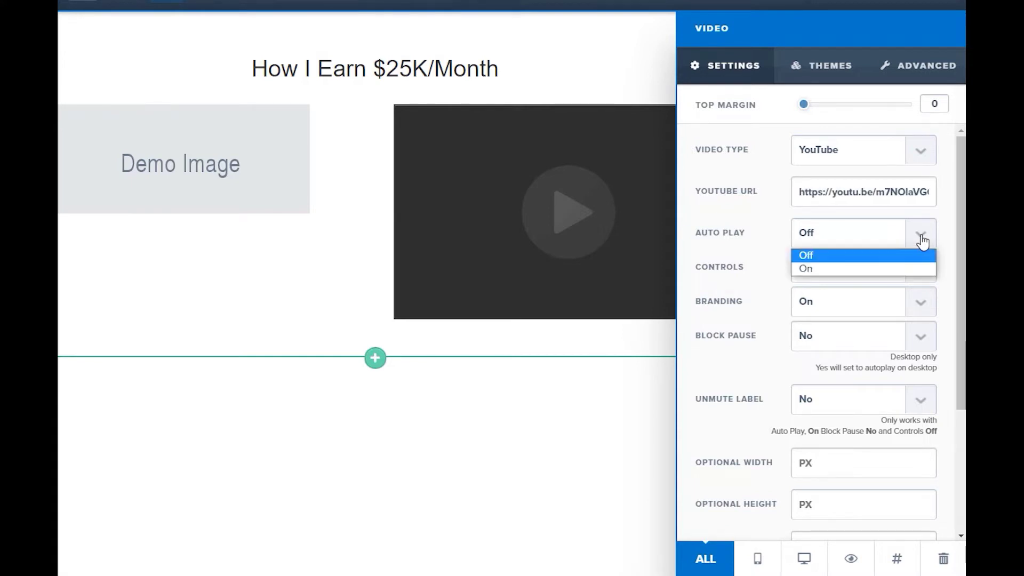
left_click(887, 269)
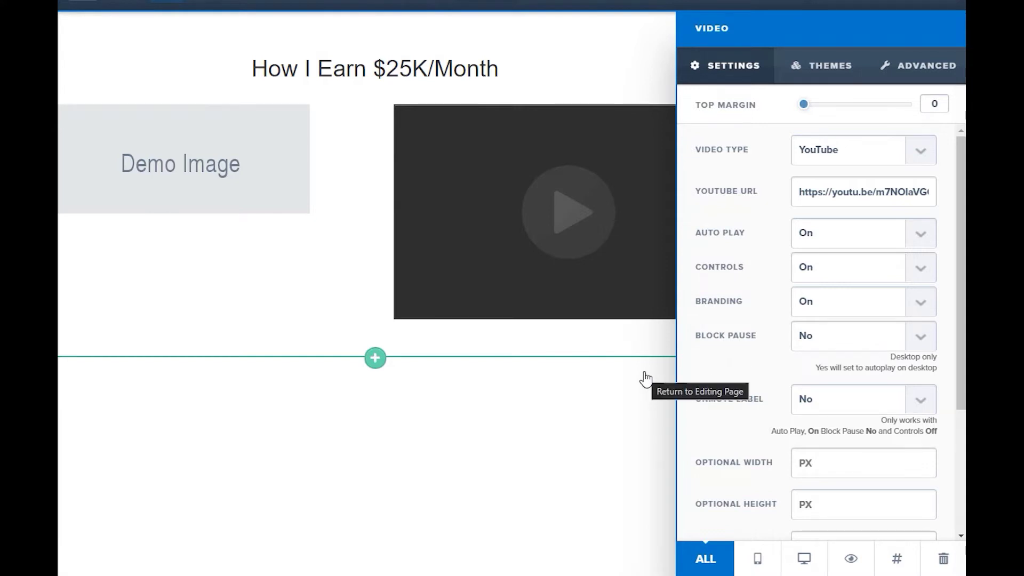
- Apply the blue-framed video theme and save the page
left_click(835, 71)
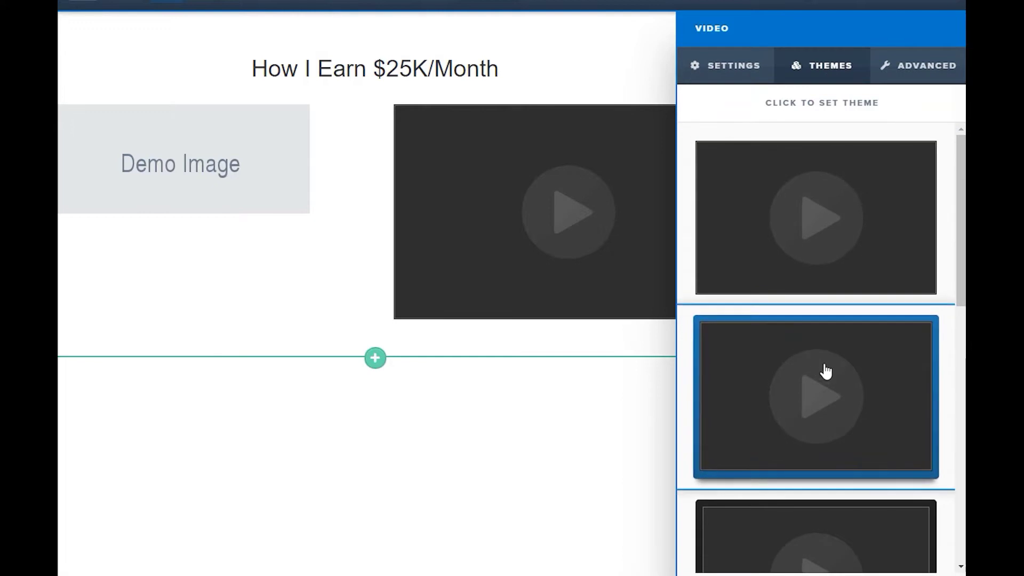
scroll(852, 372, "down", 2)
scroll(852, 372, "down", 2)
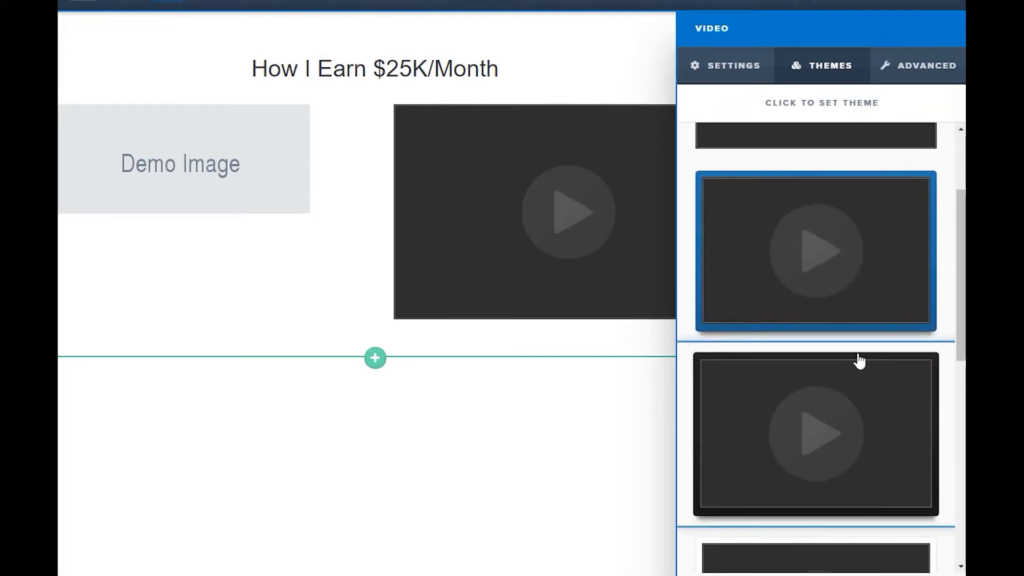
left_click(883, 252)
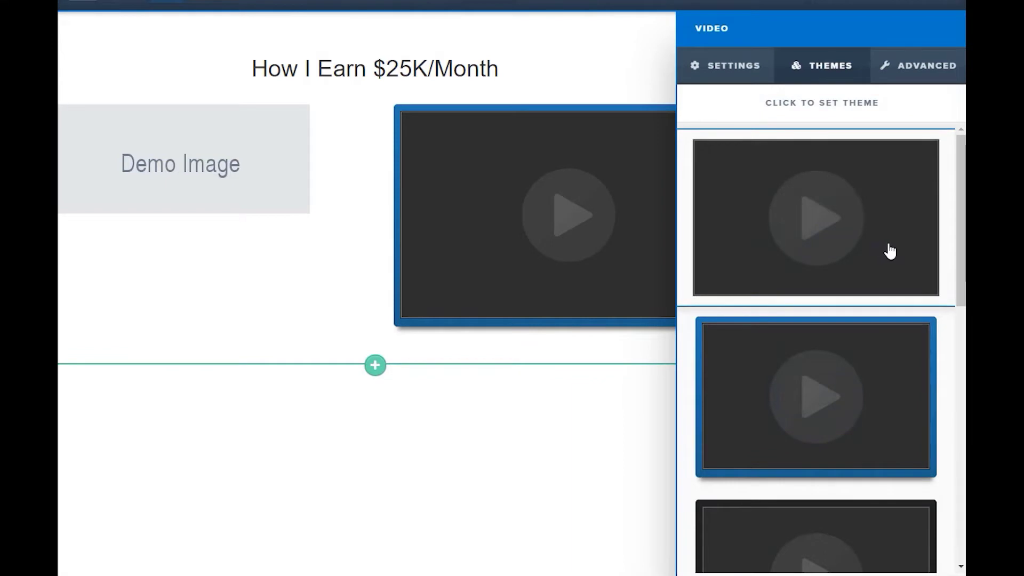
left_click(619, 386)
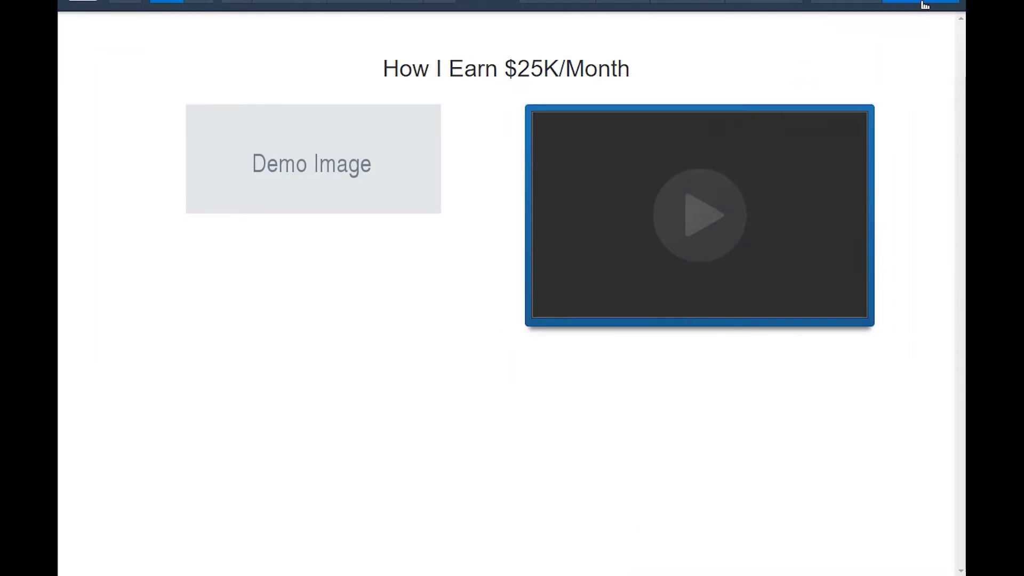
left_click(925, 5)
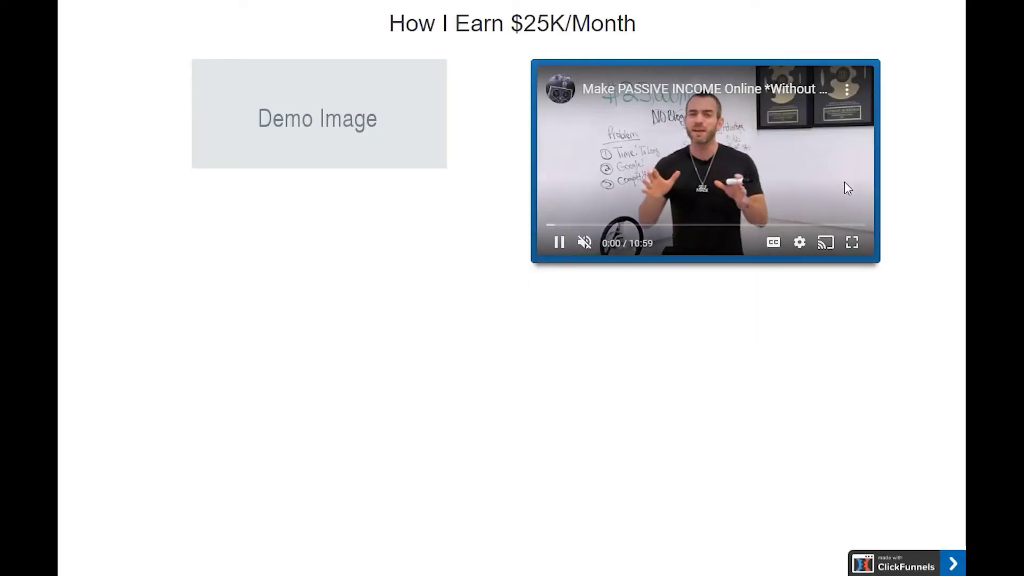
- Unmute the YouTube video in the preview, let it play, then pause it
left_click(584, 245)
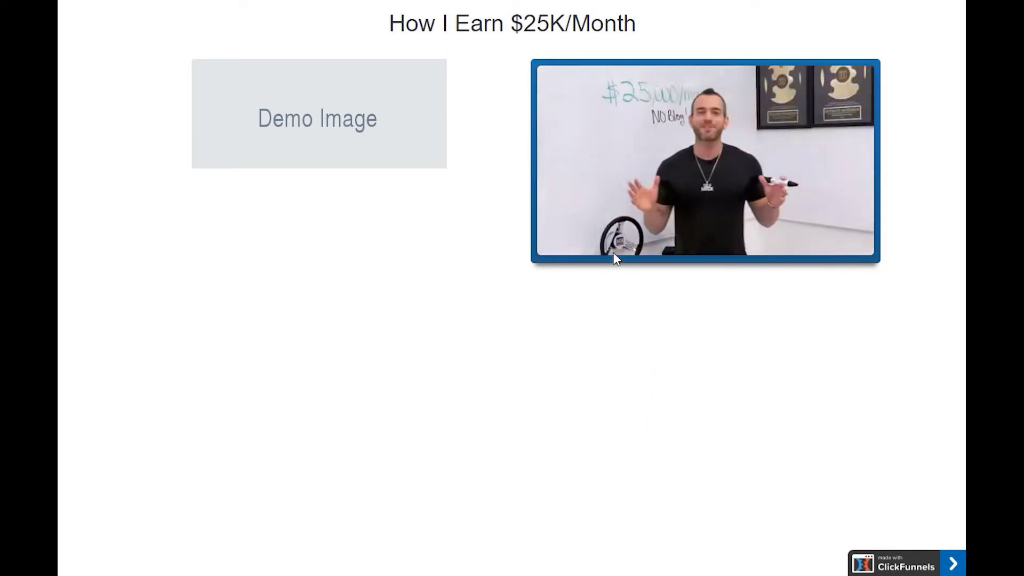
mouse_move(614, 248)
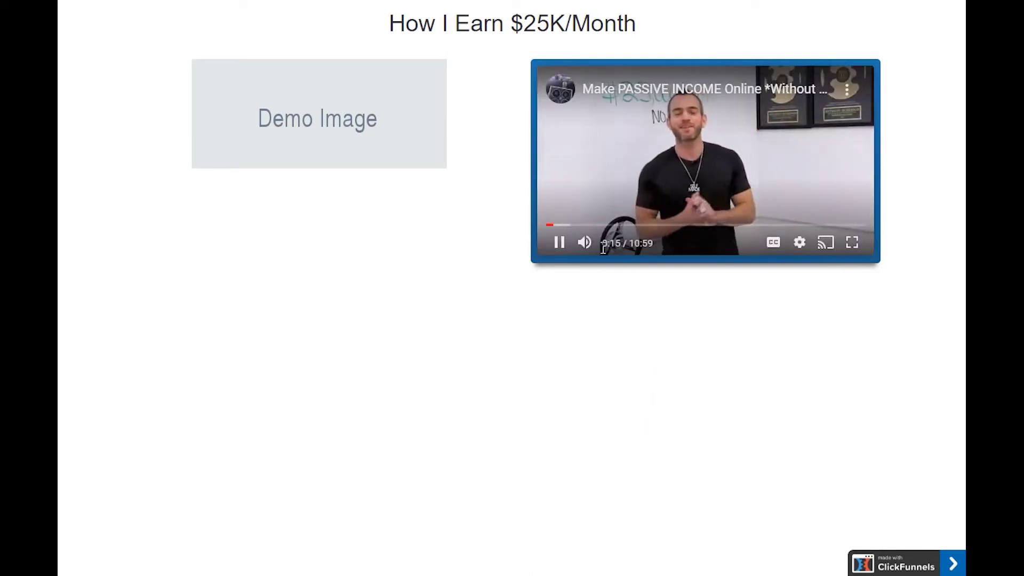
left_click(559, 244)
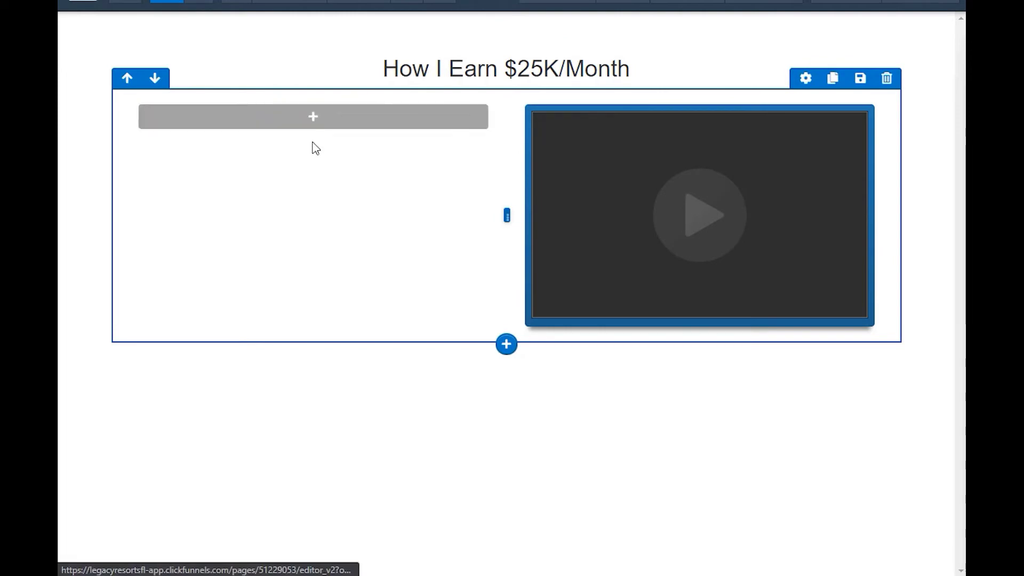
- Add a Paragraph to the left column, delete its Lorem ipsum text, and reopen the element list
left_click(314, 117)
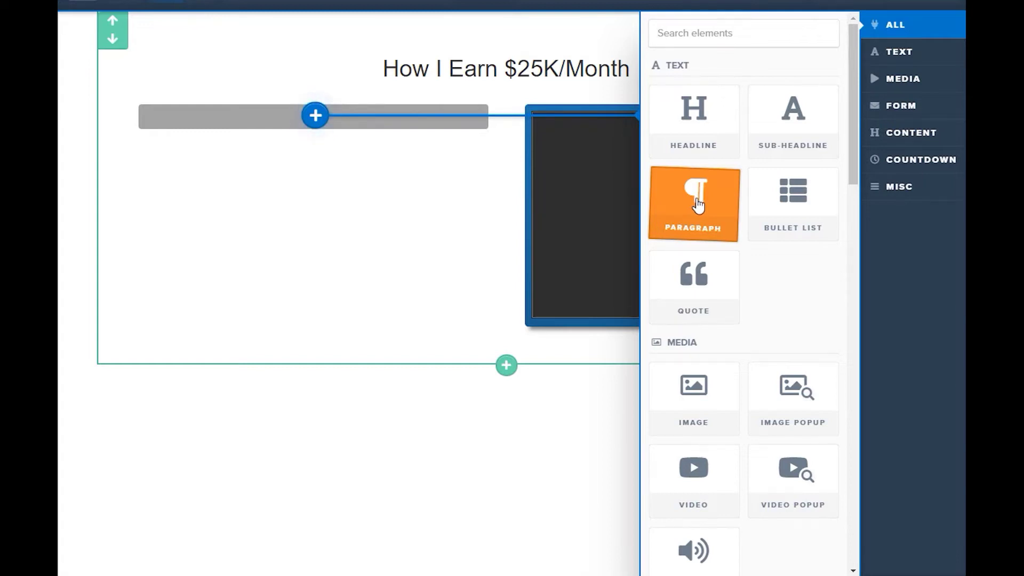
left_click(697, 204)
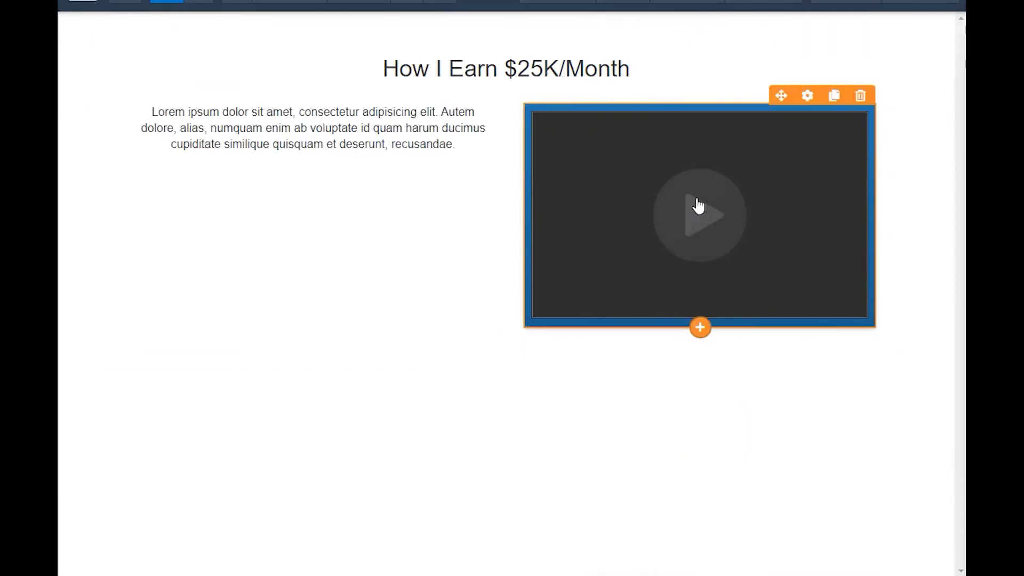
left_click(165, 118)
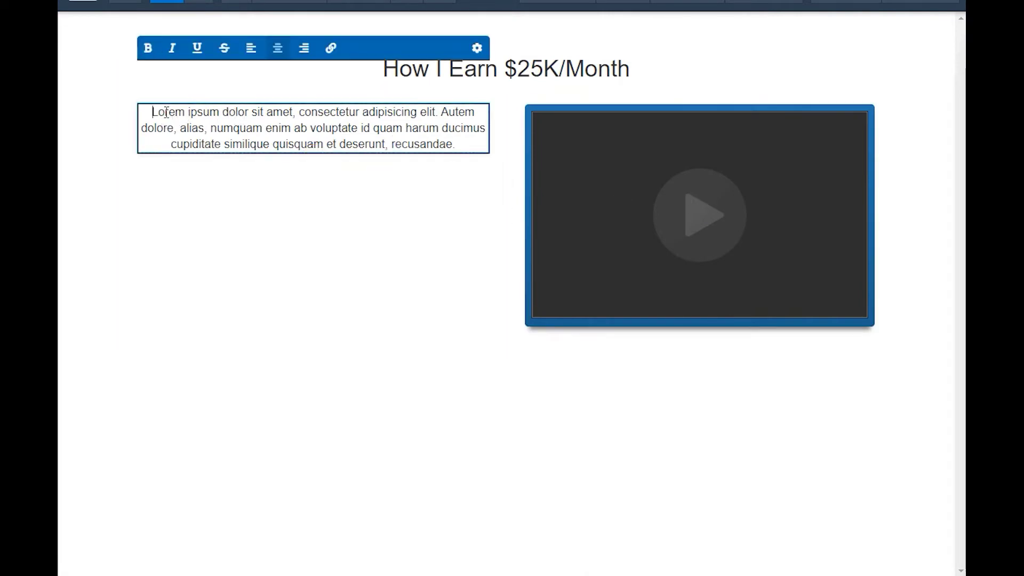
left_click_drag(153, 110, 461, 149)
key("BackSpace")
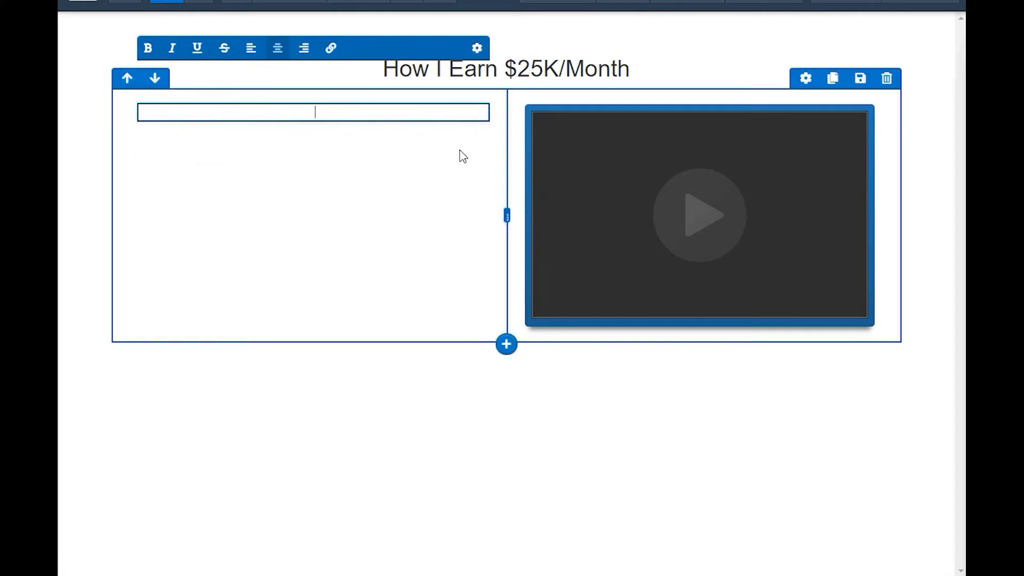
left_click(313, 181)
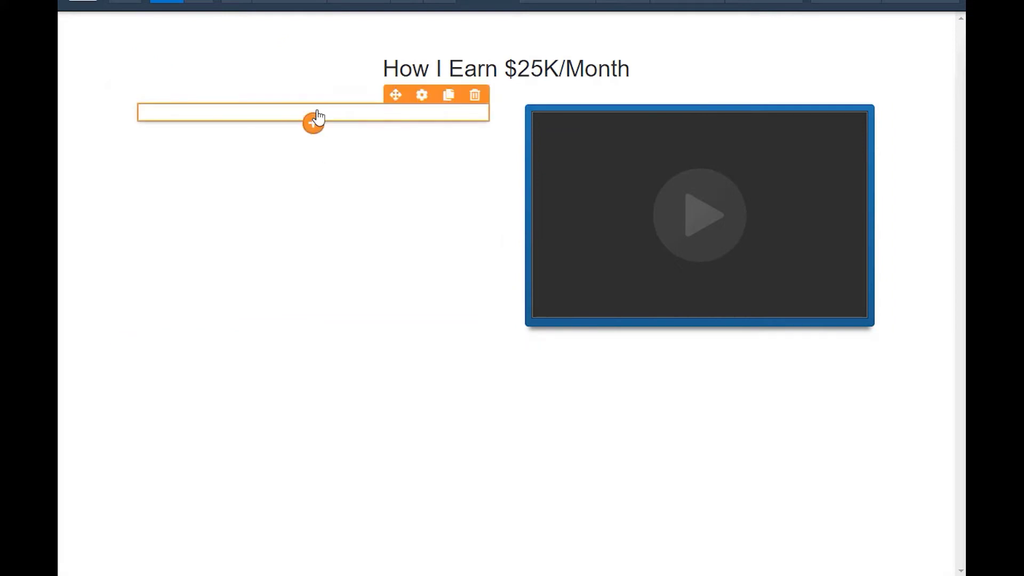
left_click(314, 121)
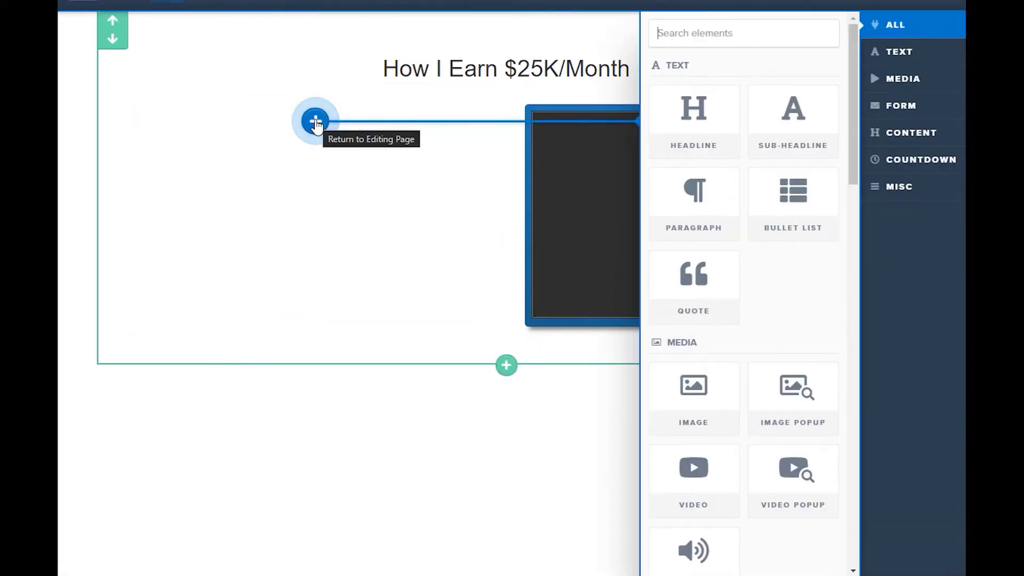
- Add an image element to the left column and fill it with the portrait photo from the library
left_click(691, 394)
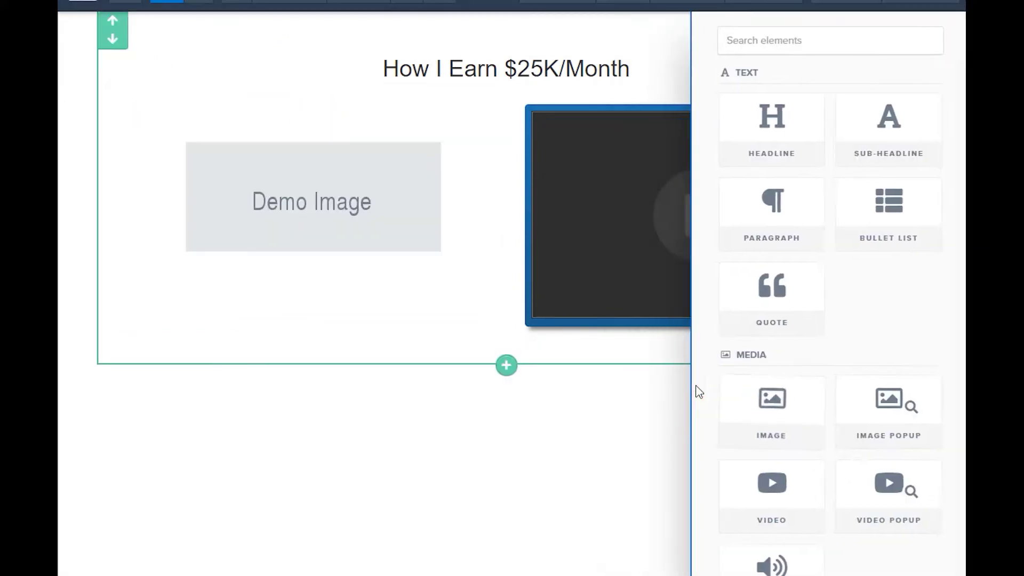
left_click(320, 201)
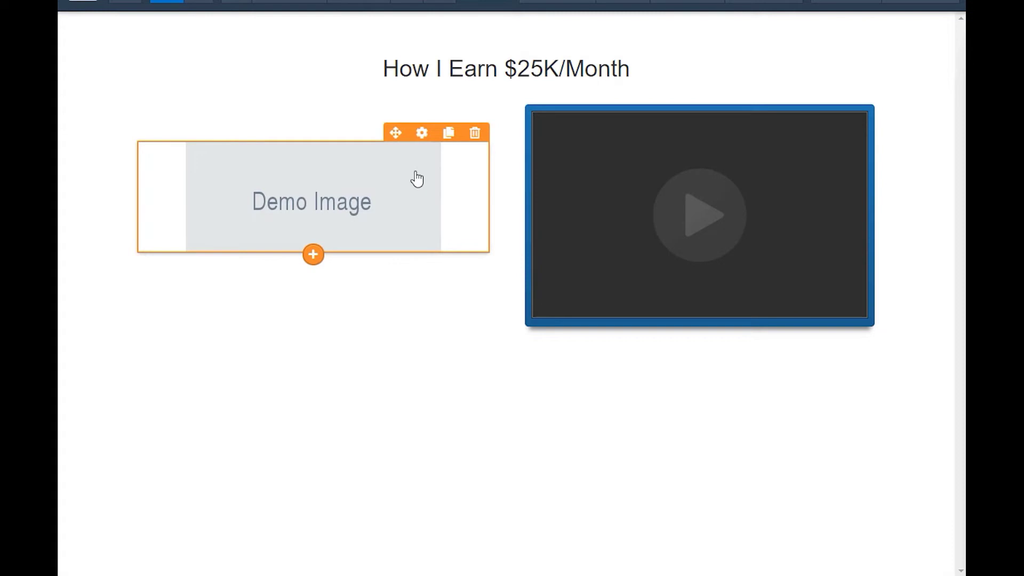
left_click(422, 134)
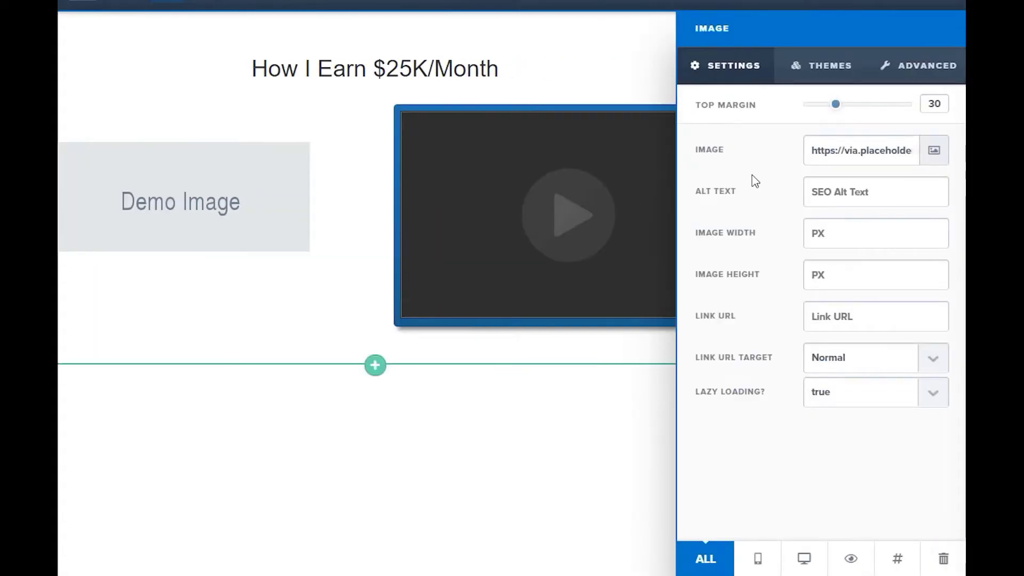
left_click(934, 150)
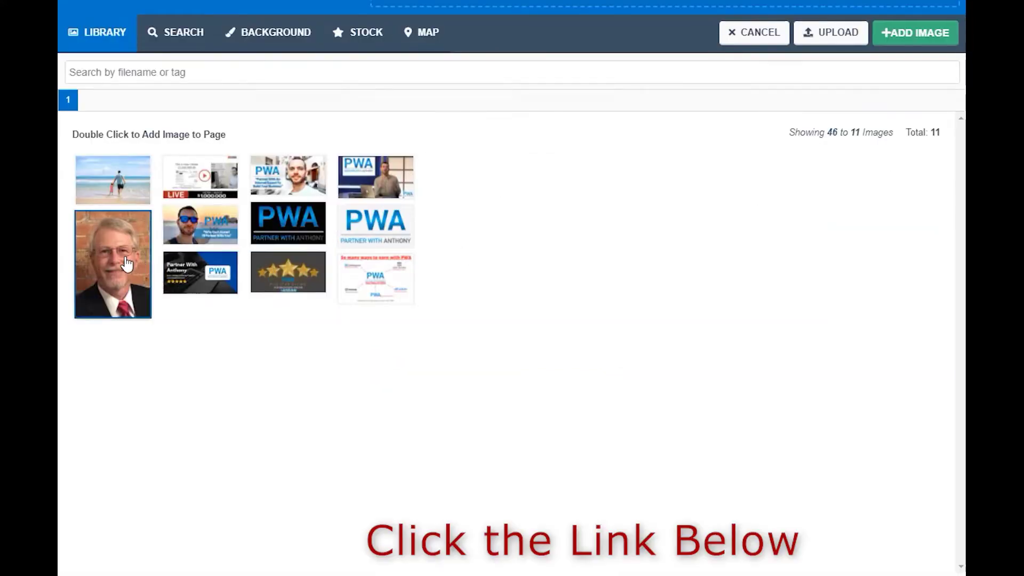
left_click(127, 264)
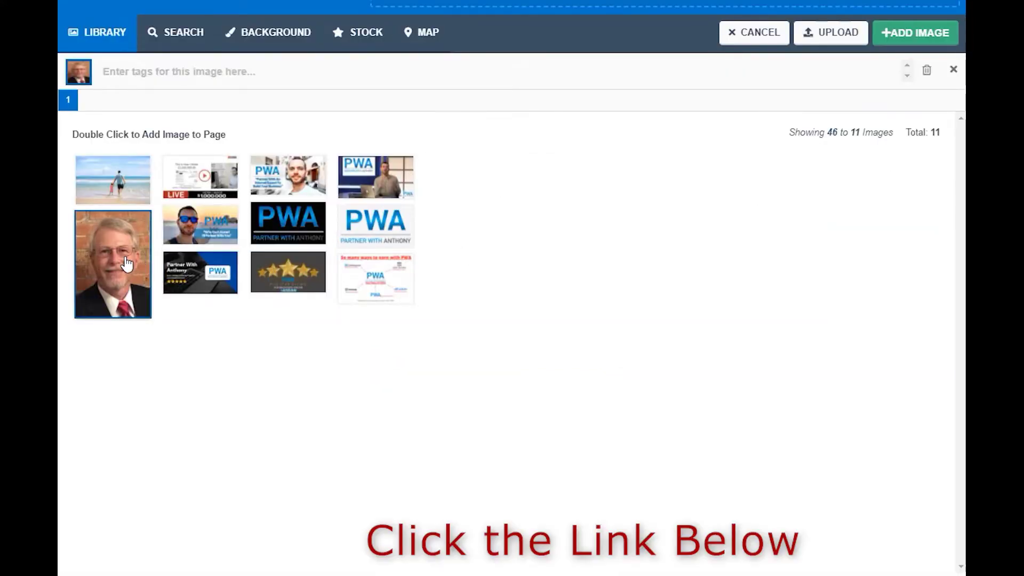
left_click(908, 36)
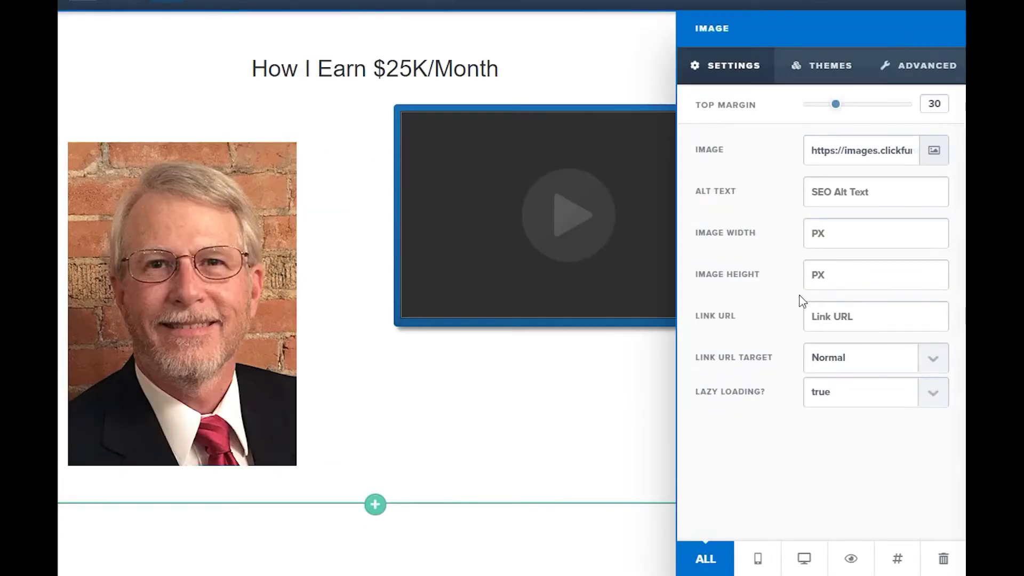
left_click(229, 219)
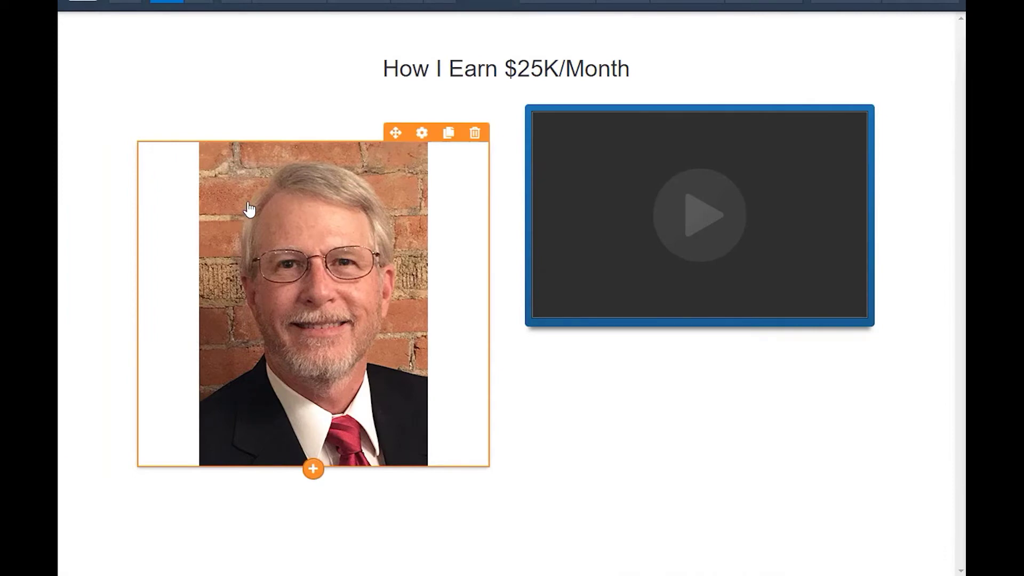
left_click(421, 132)
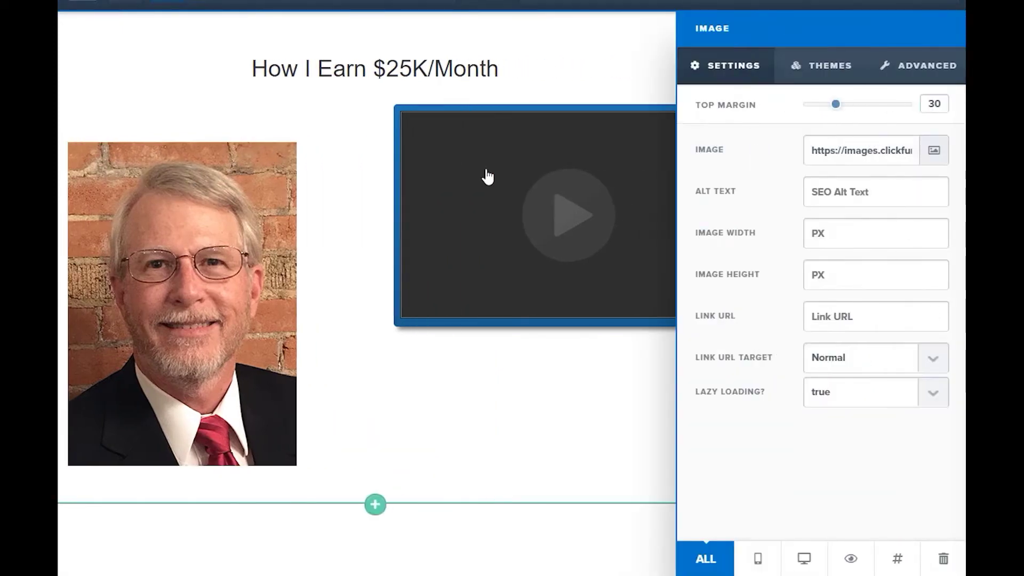
- Set the headshot's image width to 150 and its top margin to 65
left_click(810, 233)
type("250")
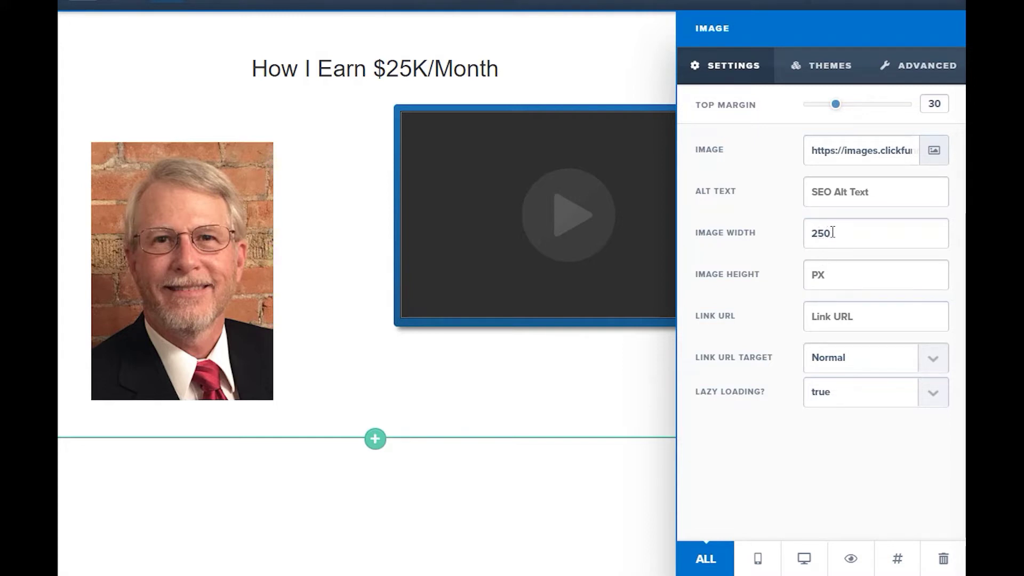
left_click_drag(835, 232, 802, 231)
type("1")
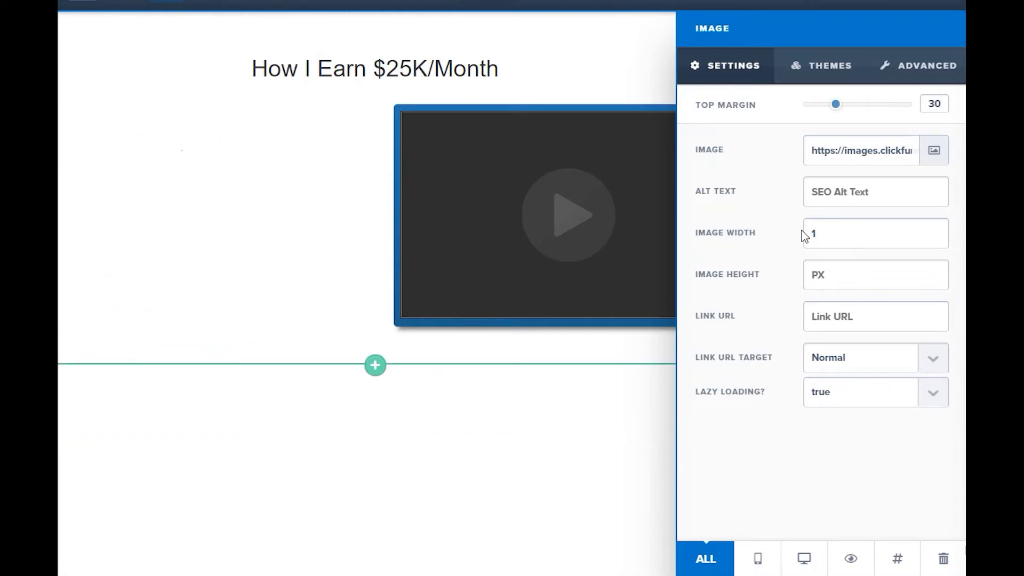
type("50")
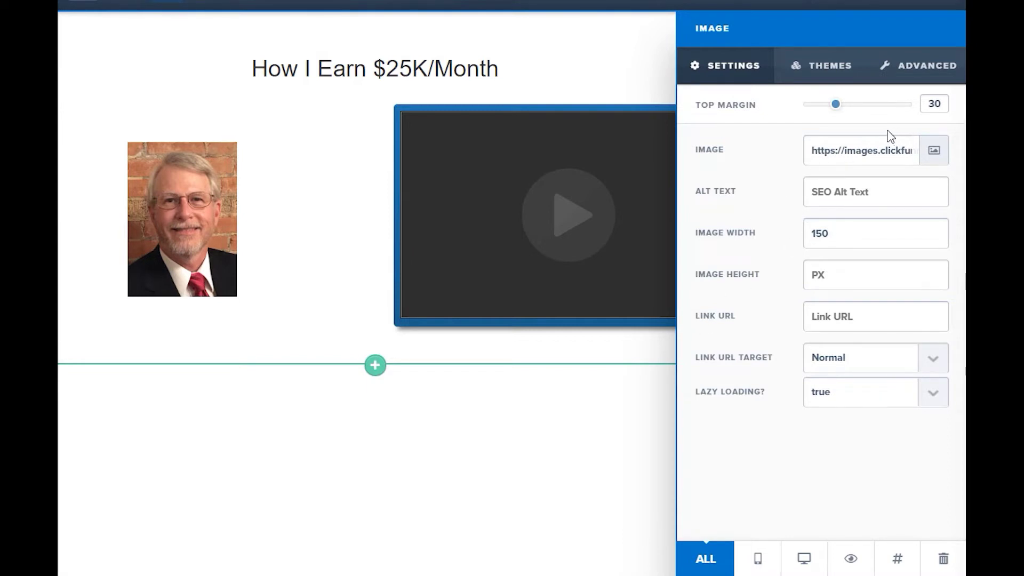
left_click(857, 106)
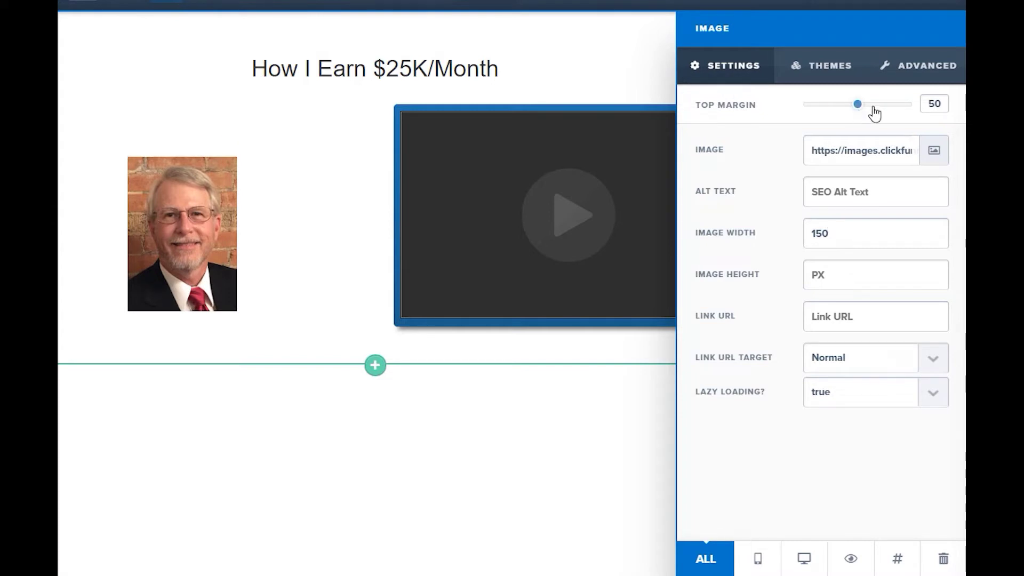
left_click(873, 105)
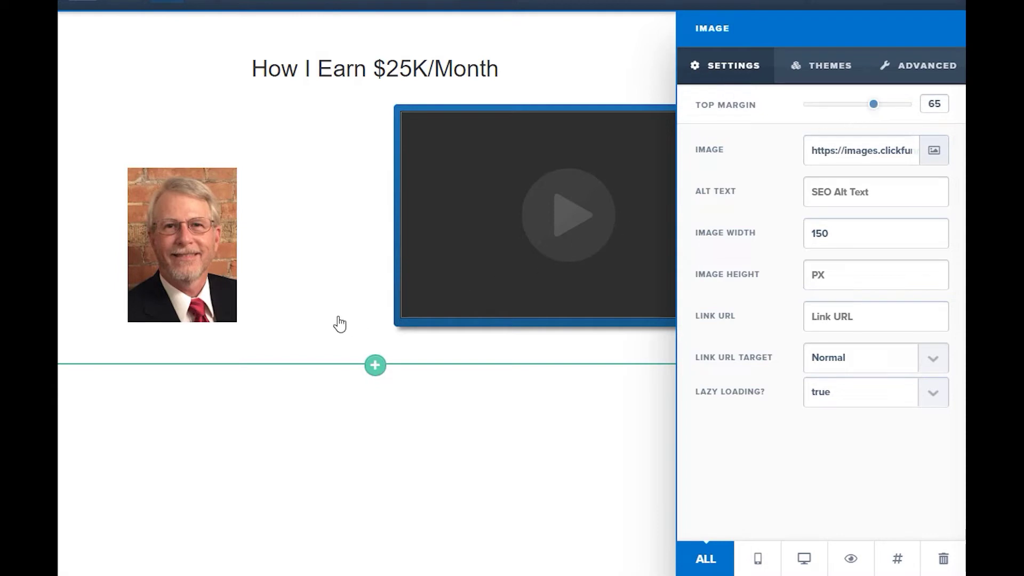
left_click(421, 449)
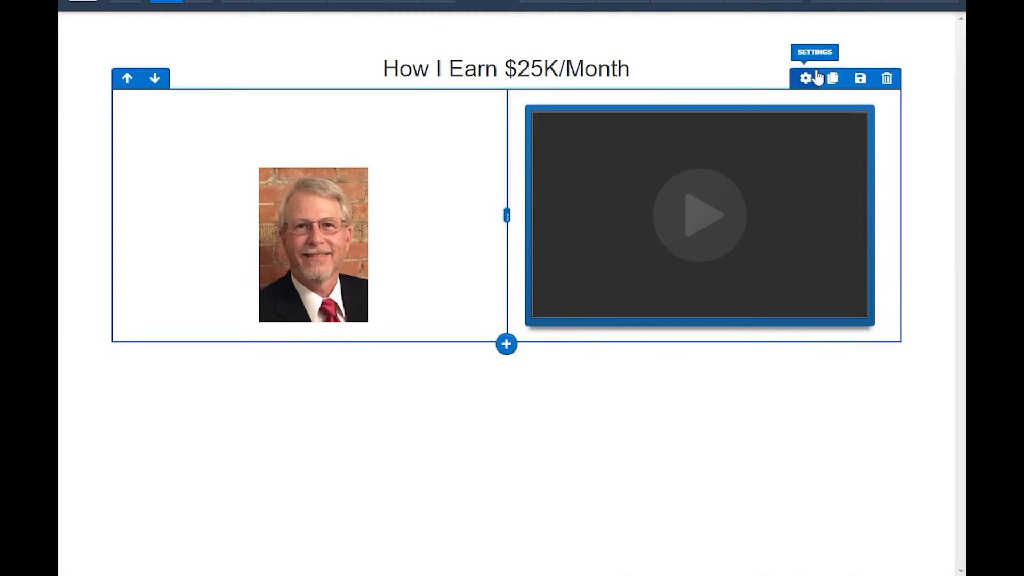
- Save the page and add a Bullet List element under the headshot
left_click(914, 4)
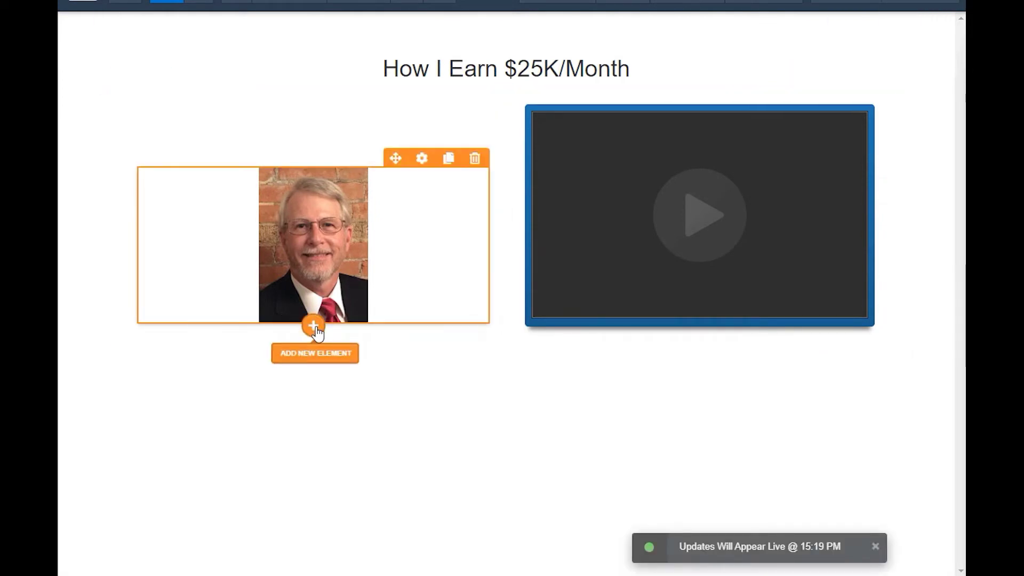
left_click(314, 326)
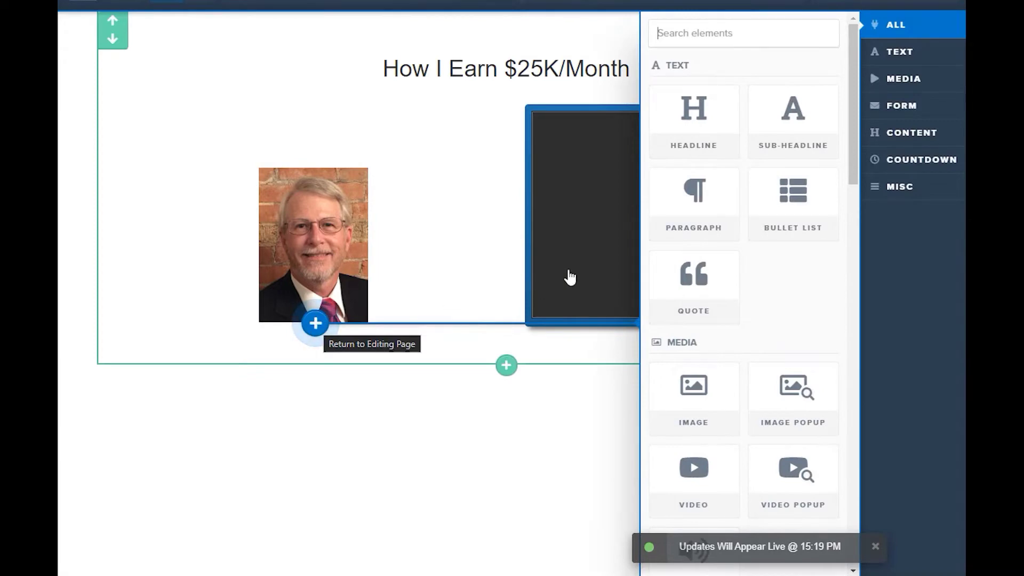
left_click(801, 198)
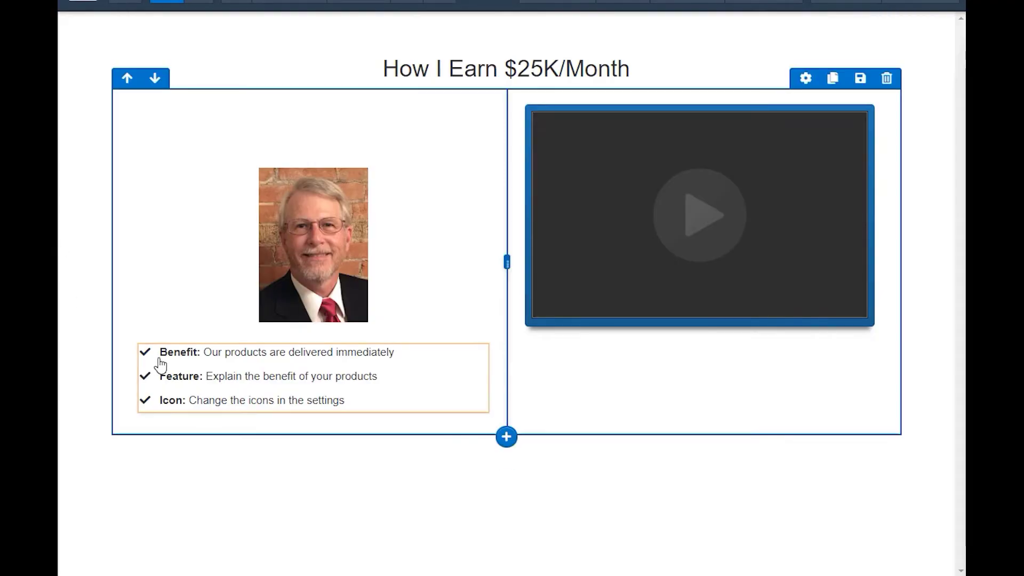
- Replace the bullets with the owner's name, PWA student, Learning More Every Day, and Growing My Business Every Day
left_click(165, 351)
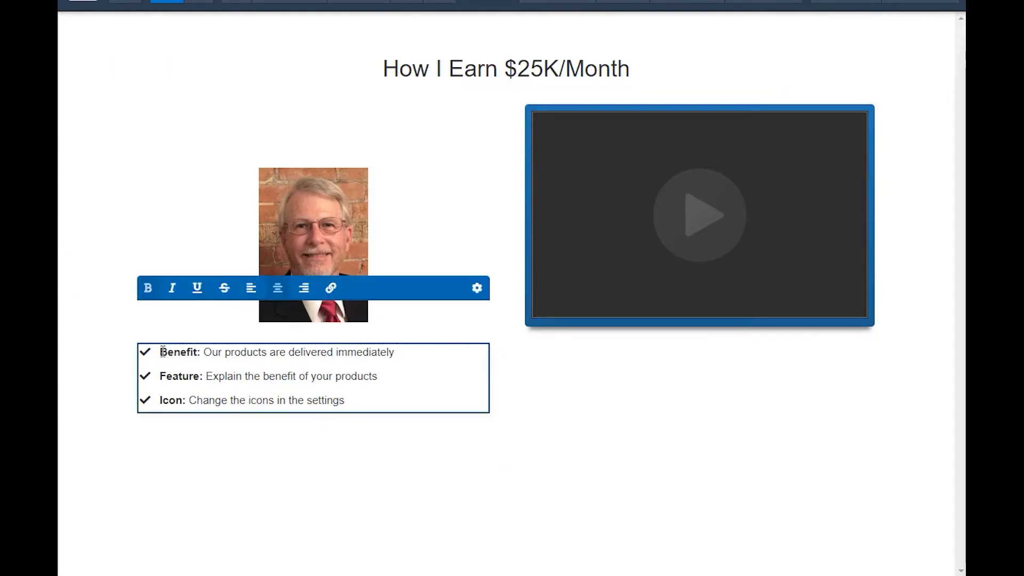
left_click_drag(160, 351, 434, 353)
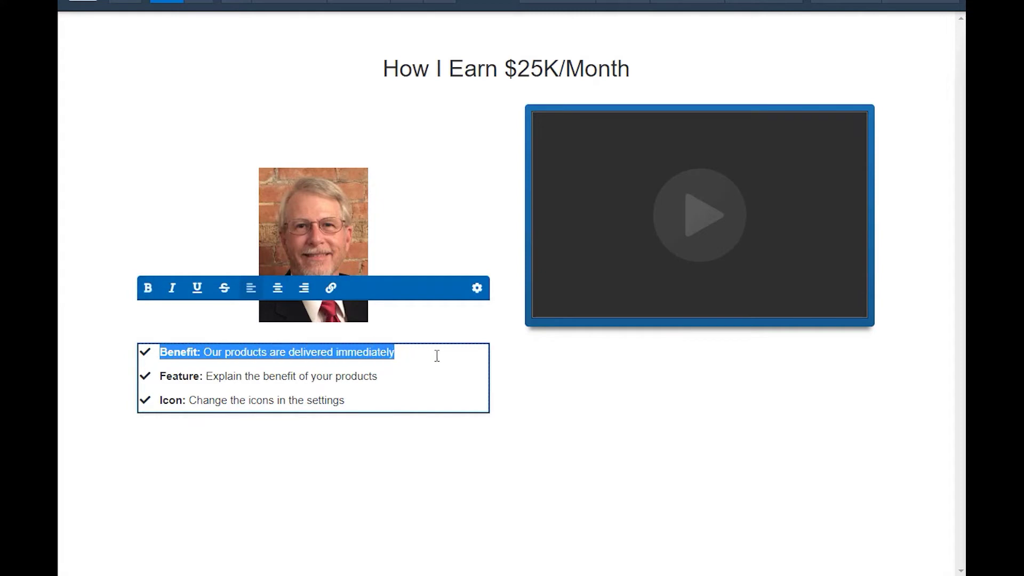
type("David Conway")
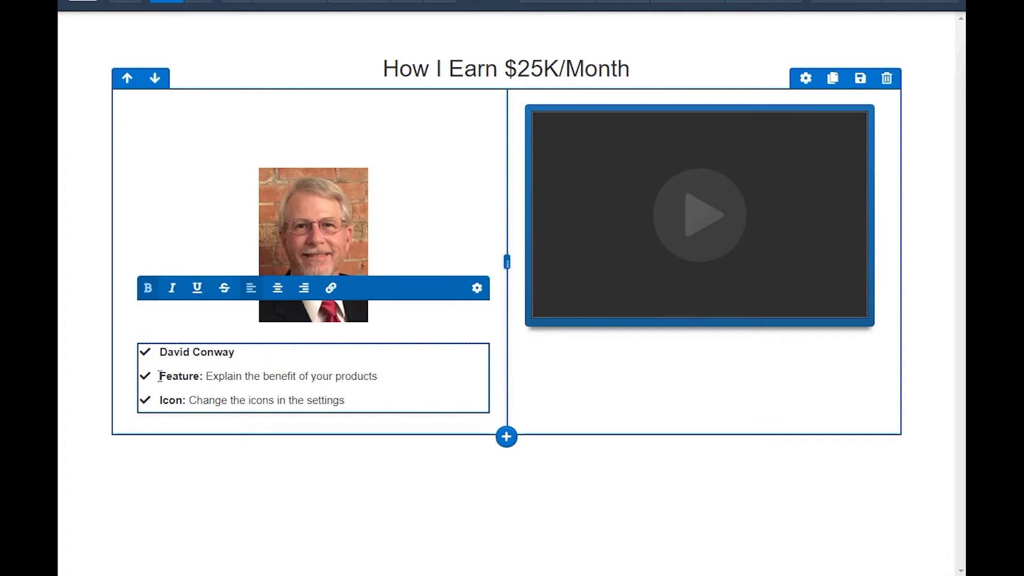
left_click_drag(159, 376, 393, 374)
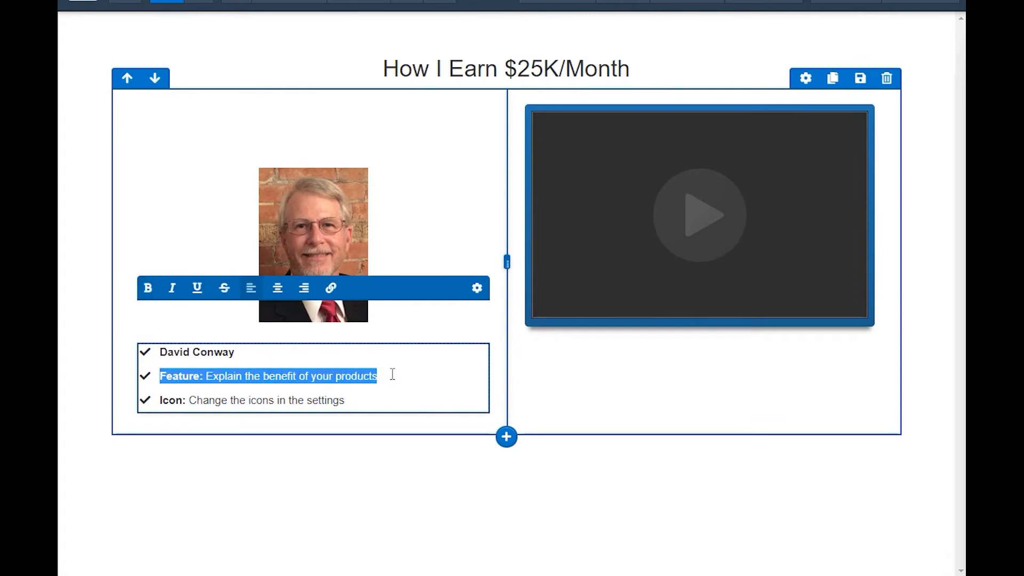
type("Student in Partner With Anthony (PWA)")
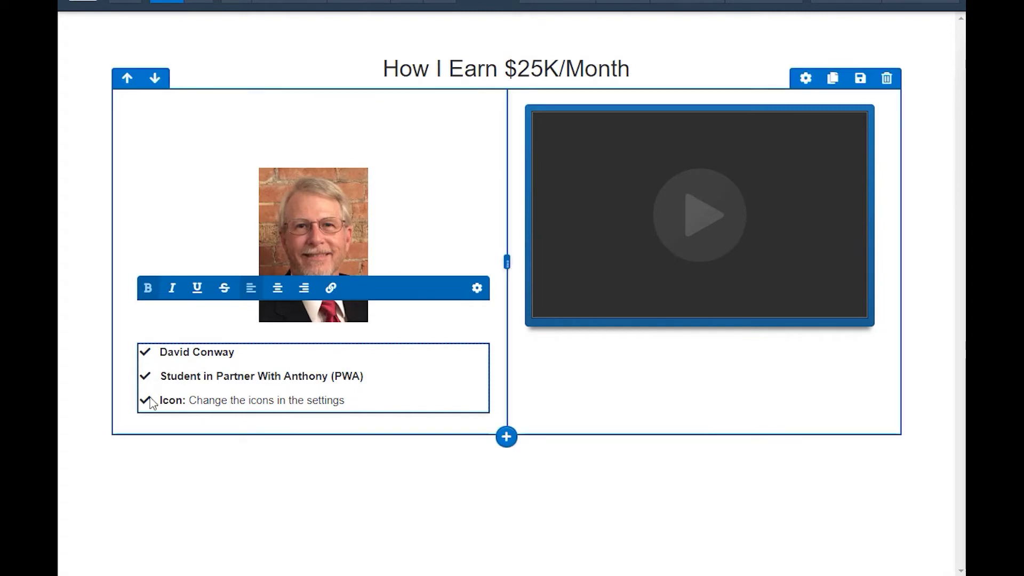
left_click_drag(161, 400, 355, 400)
type("Learning More Every Day")
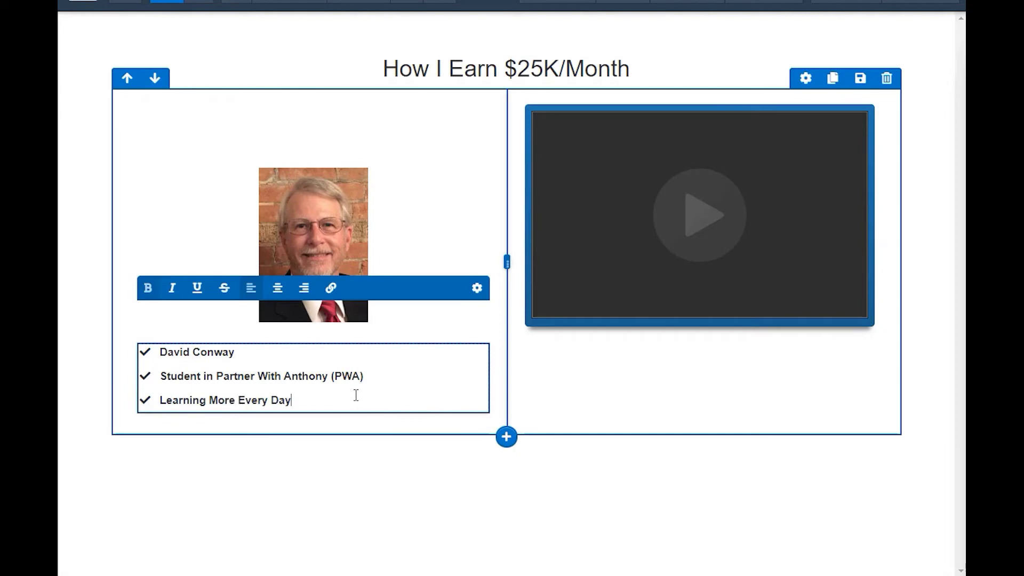
key("Return")
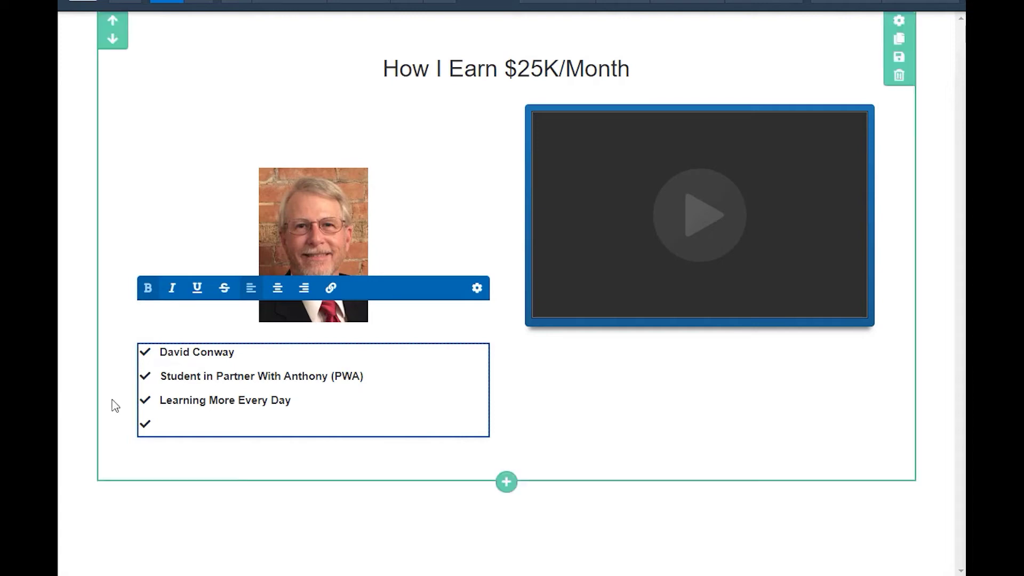
left_click(167, 421)
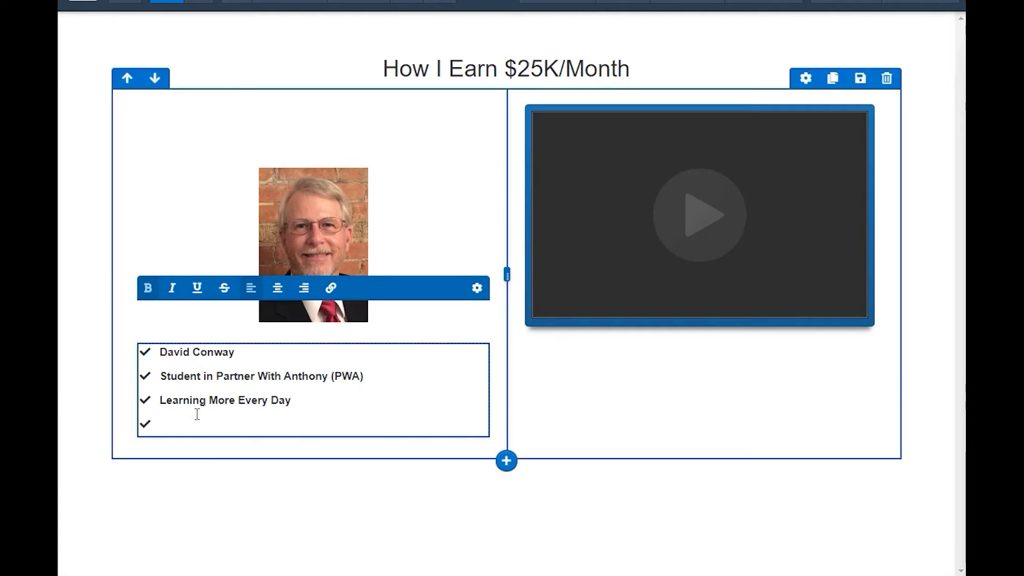
type("Growing My Business Every Day")
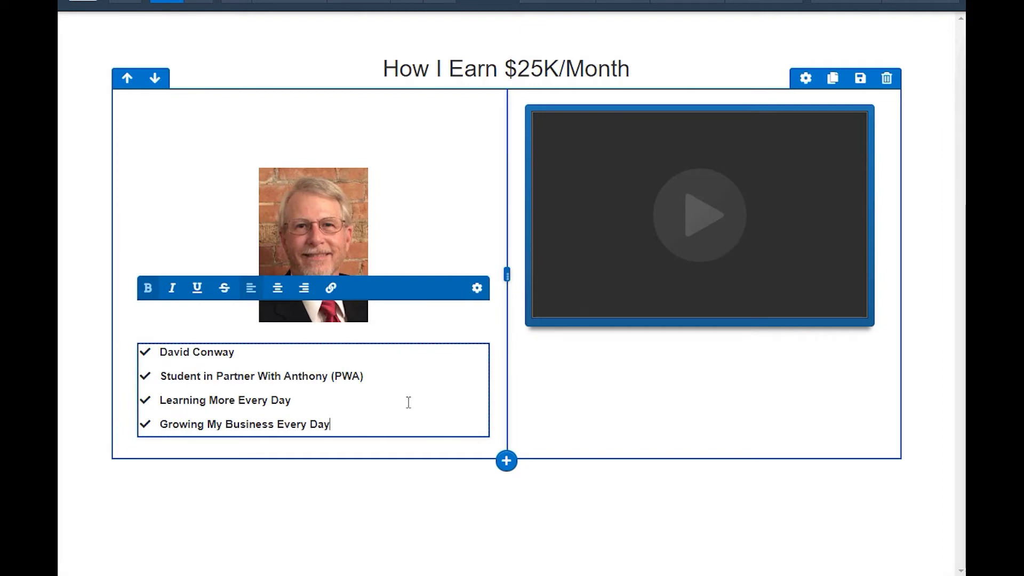
- Left-align the headshot image in its column and open a live preview of the page
left_click(476, 289)
left_click(926, 69)
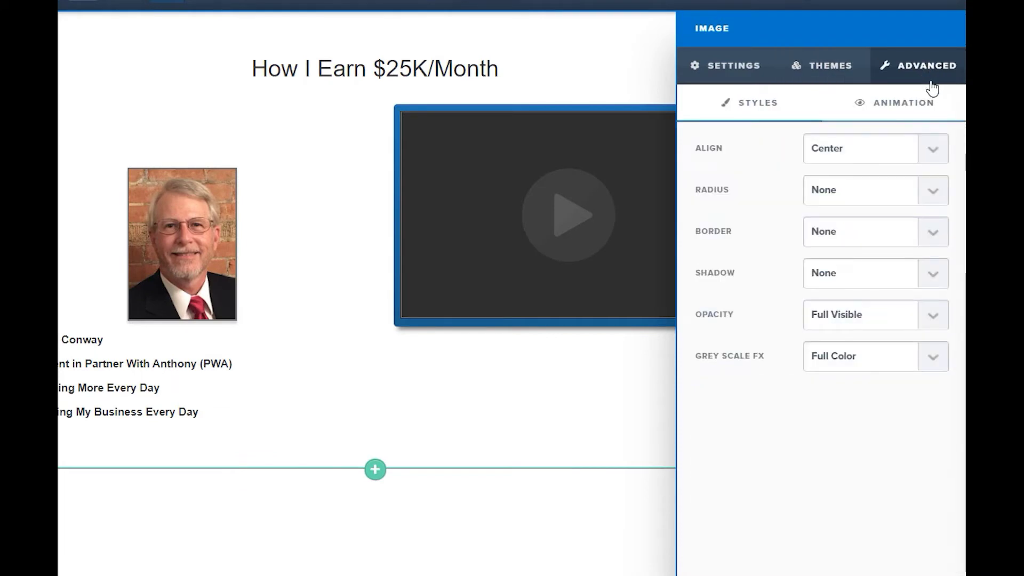
left_click(928, 154)
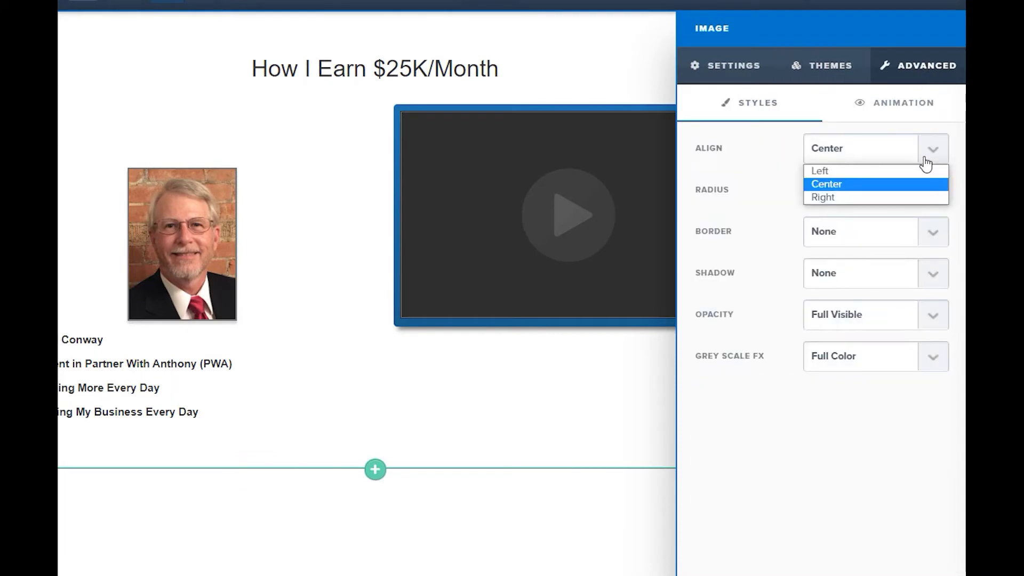
left_click(836, 171)
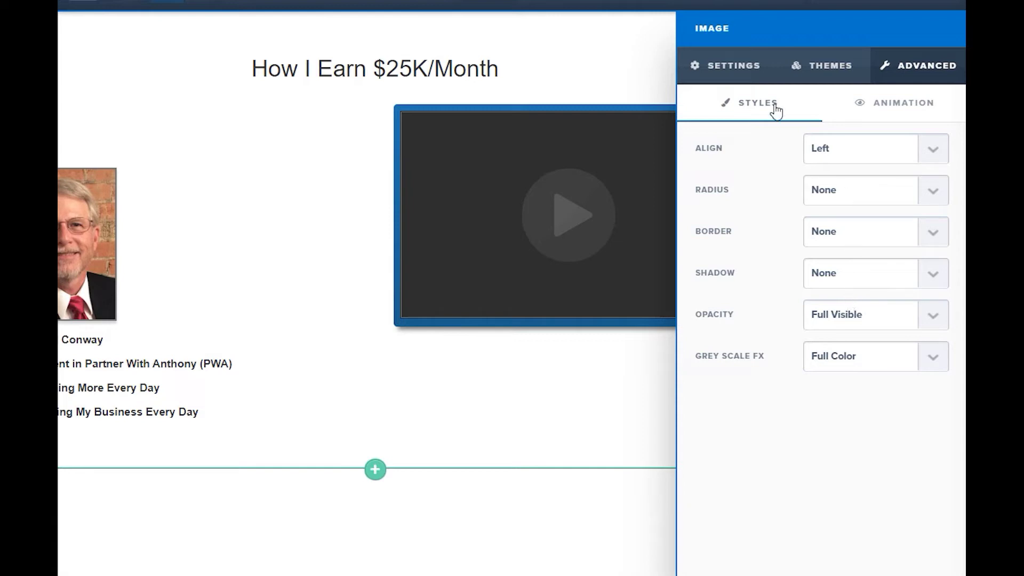
left_click(645, 49)
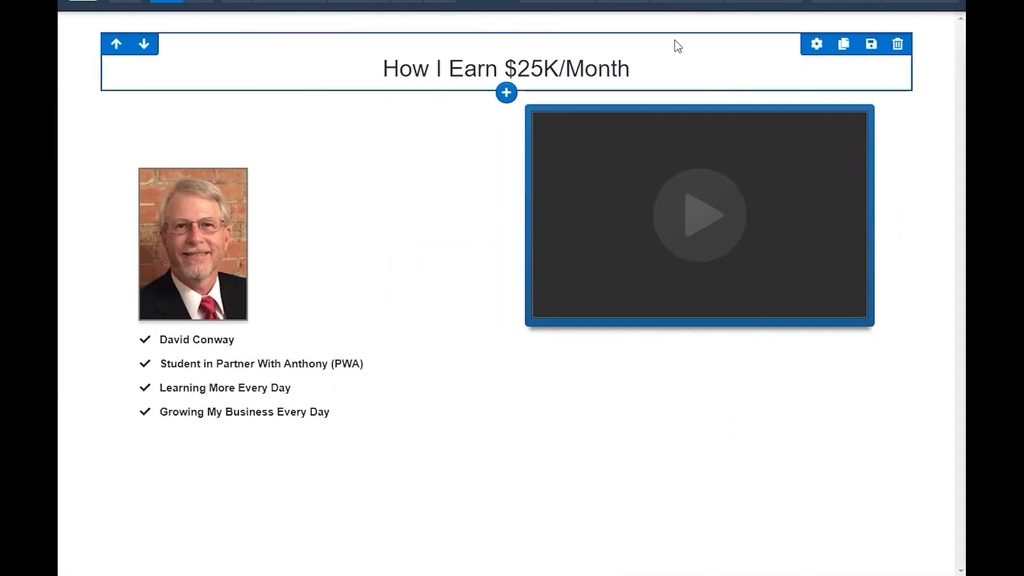
left_click(925, 3)
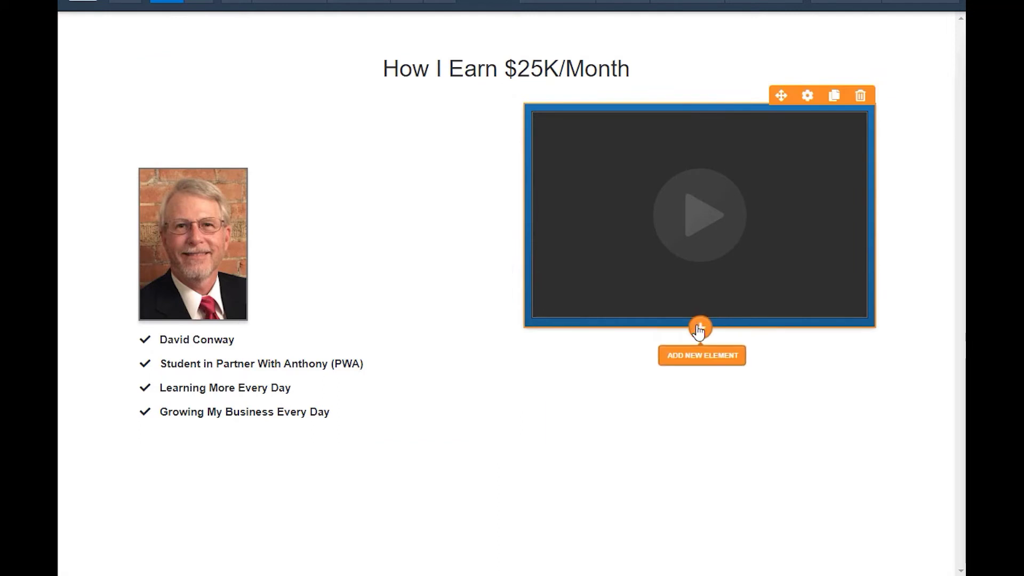
- Add an input field below the video with input type Email Address, then save the page
left_click(700, 326)
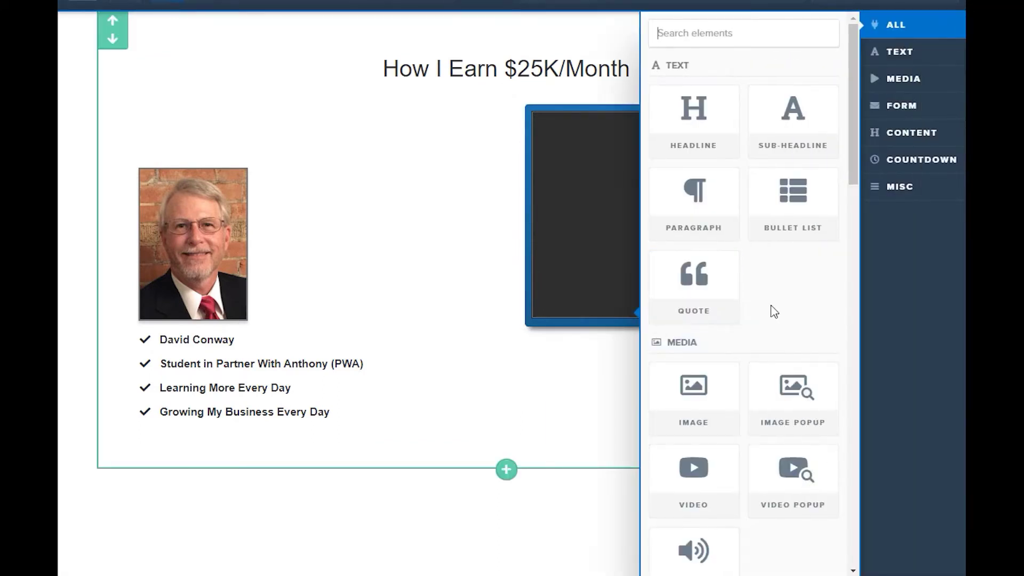
scroll(763, 323, "down", 4)
scroll(767, 323, "down", 4)
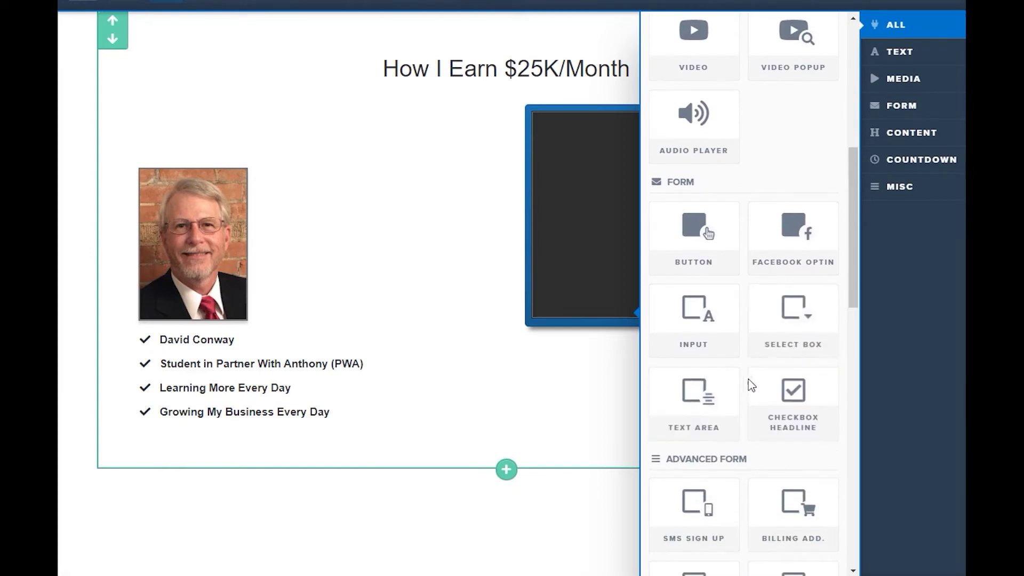
left_click(693, 319)
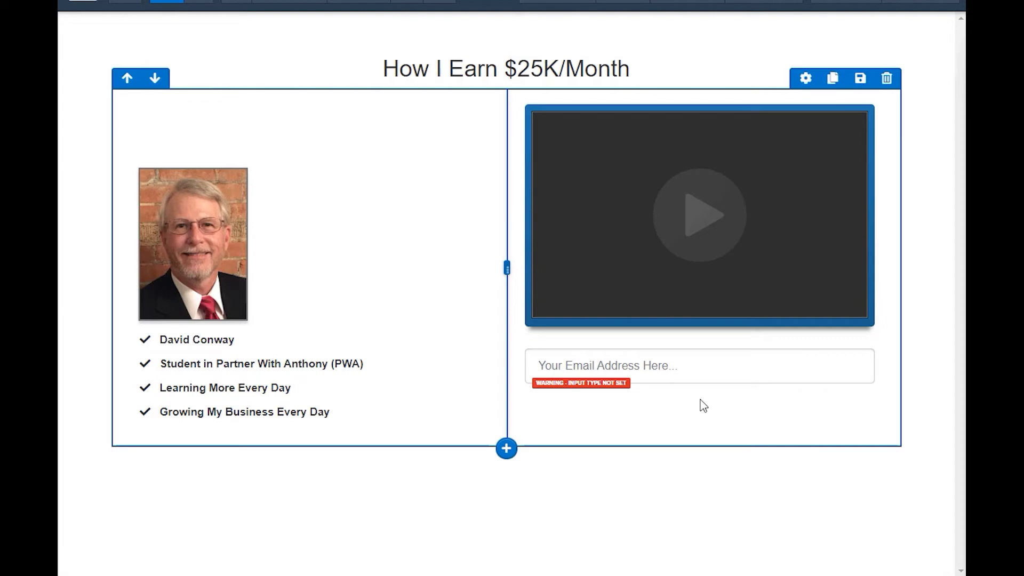
left_click(655, 373)
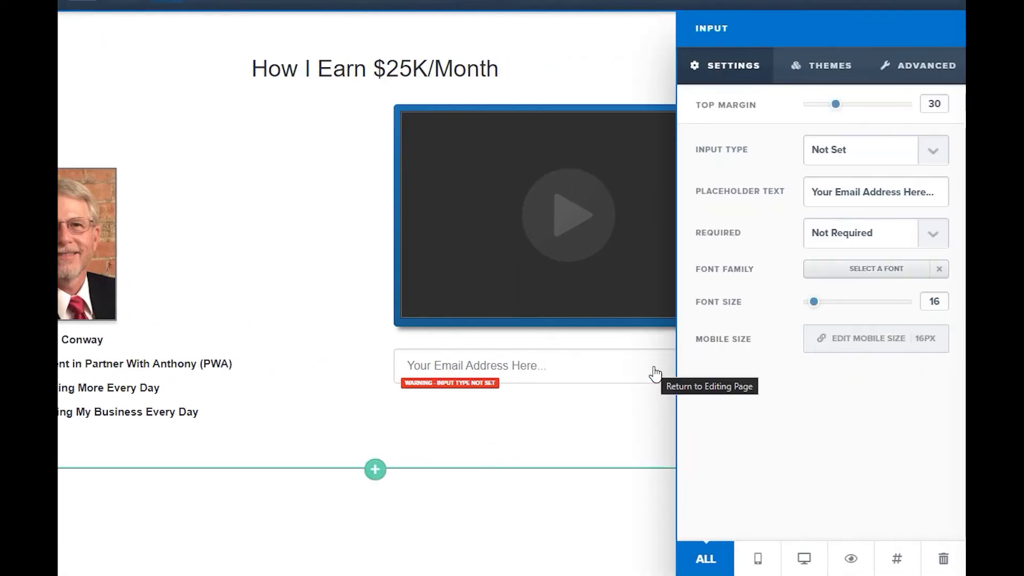
left_click(937, 160)
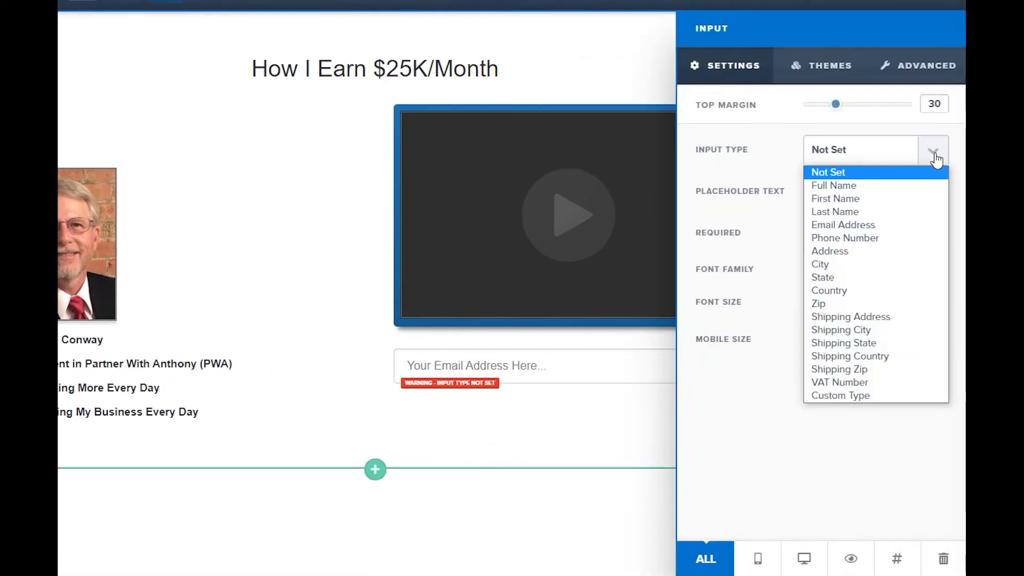
left_click(863, 227)
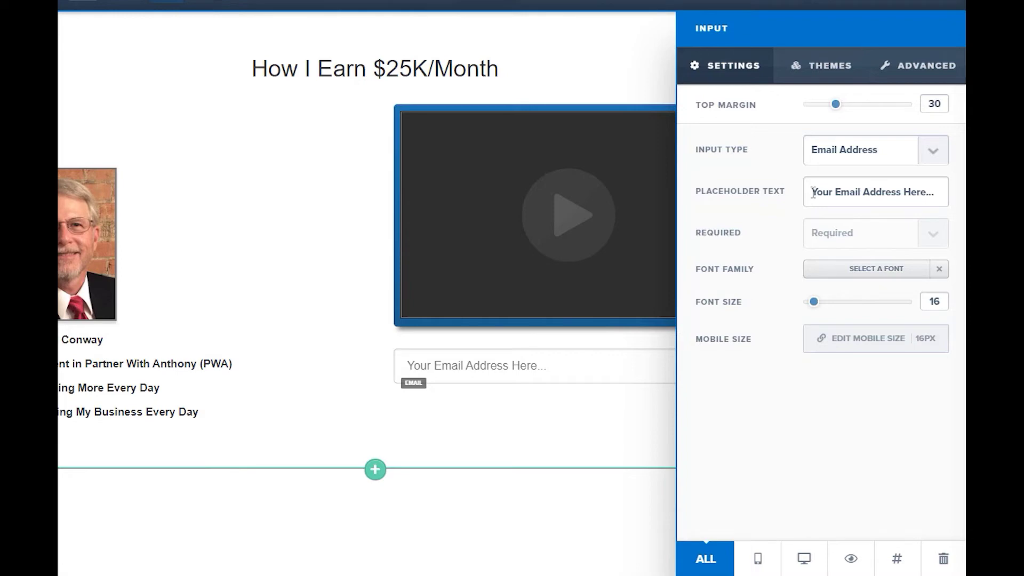
left_click(635, 64)
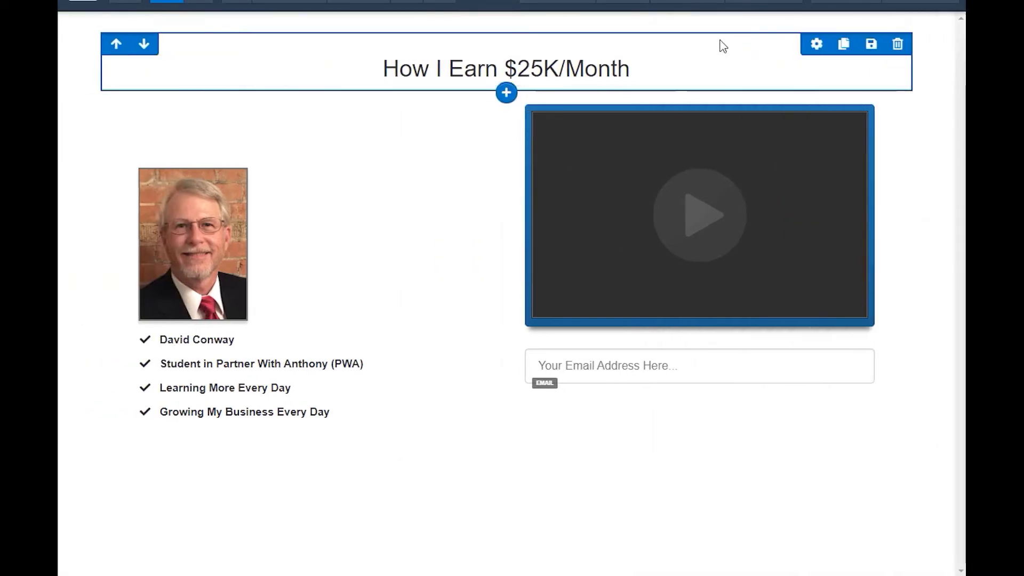
left_click(901, 6)
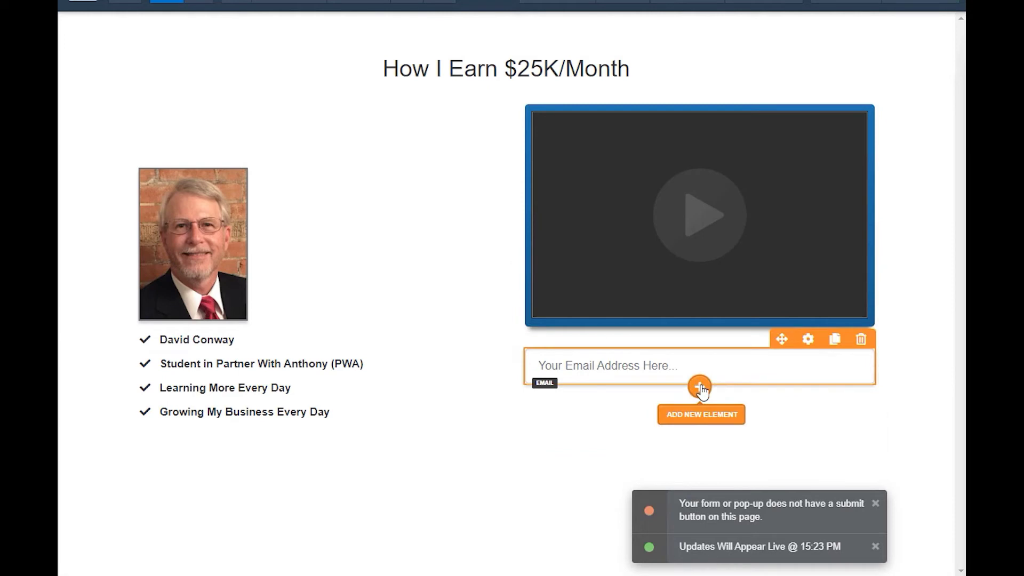
- Add a Pill Button under the email field with the 'Partner With' call-to-action text and 'Sign-Up' subtext
left_click(699, 386)
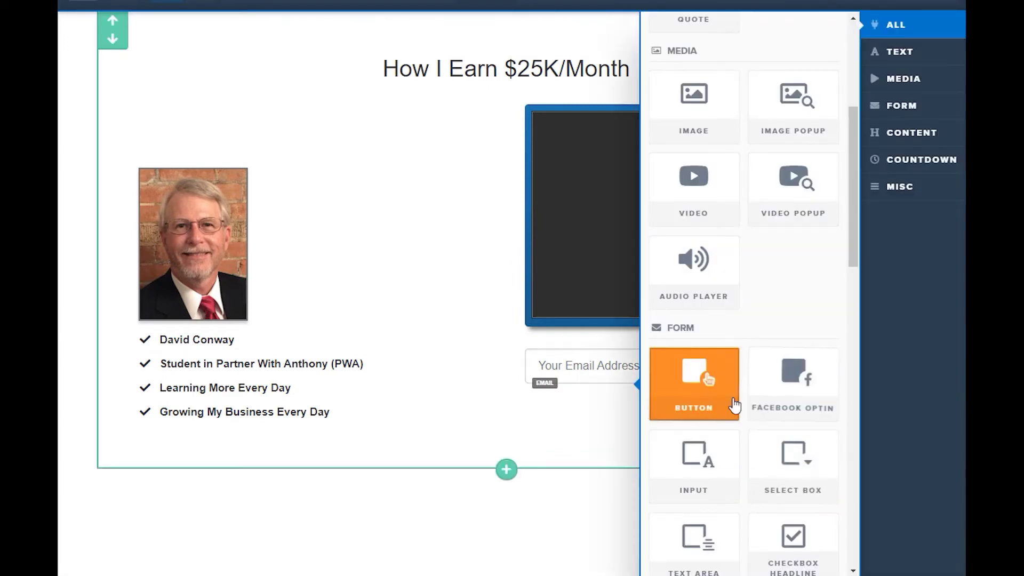
left_click(695, 375)
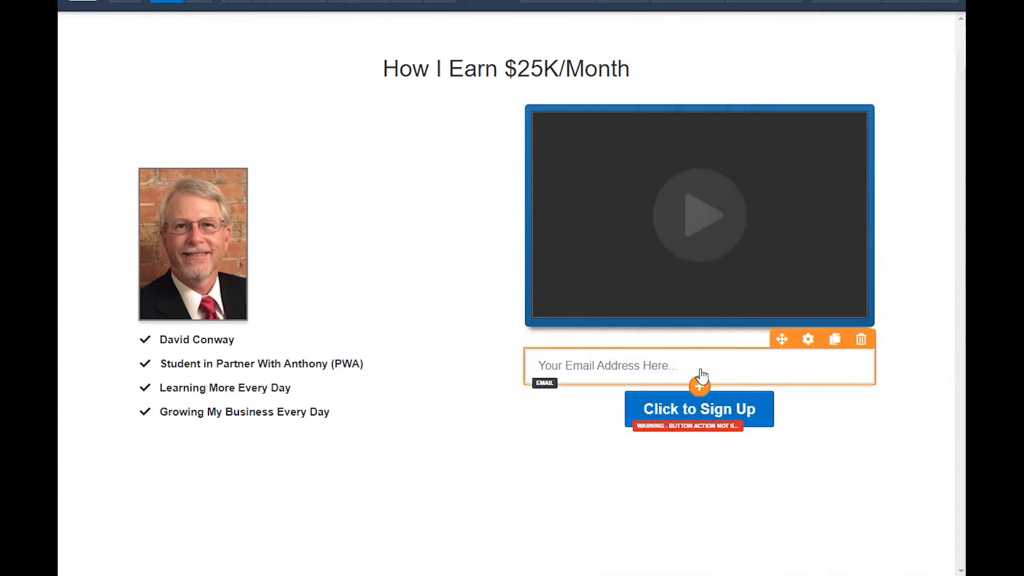
left_click(731, 411)
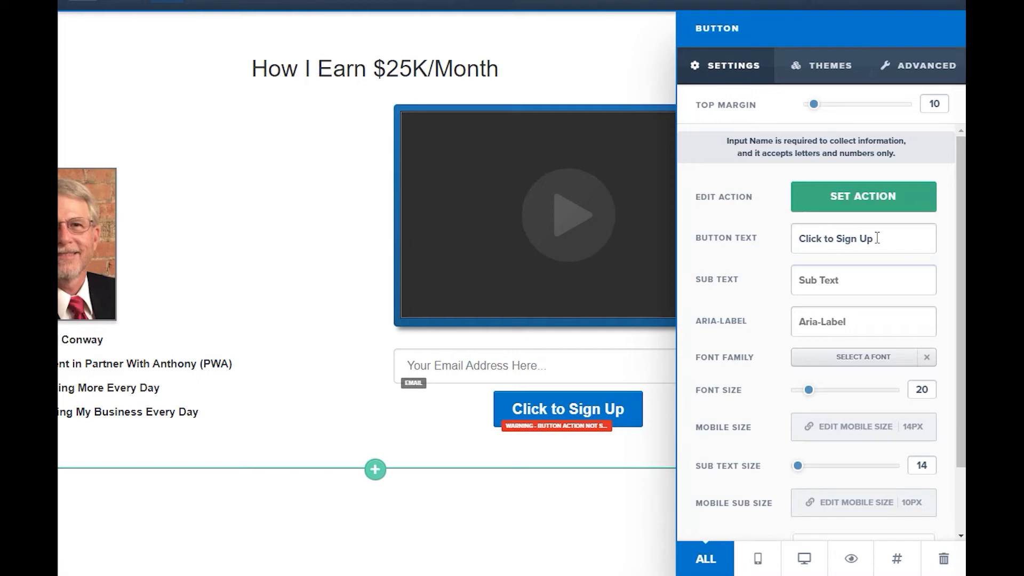
left_click_drag(876, 238, 790, 248)
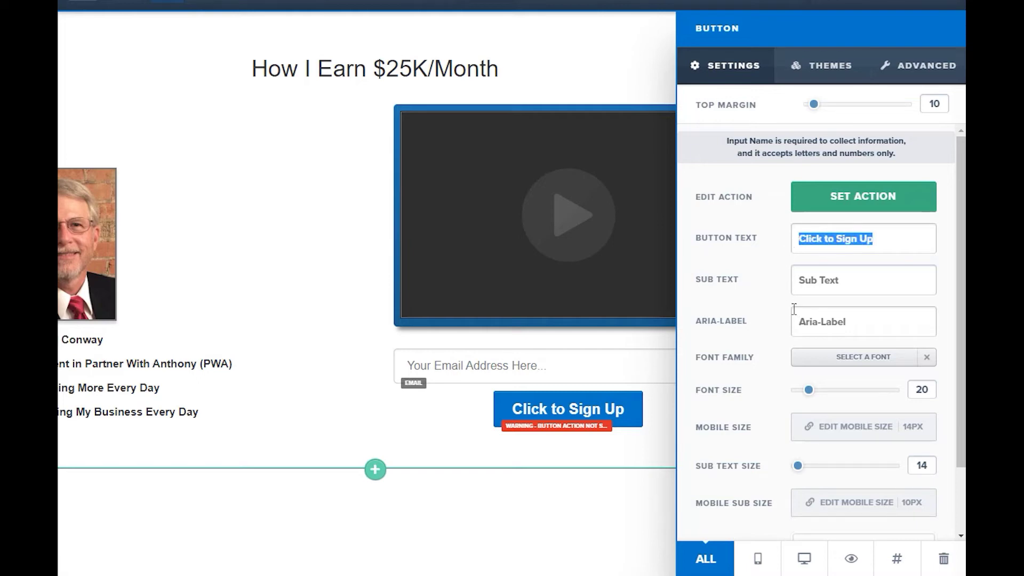
type("P")
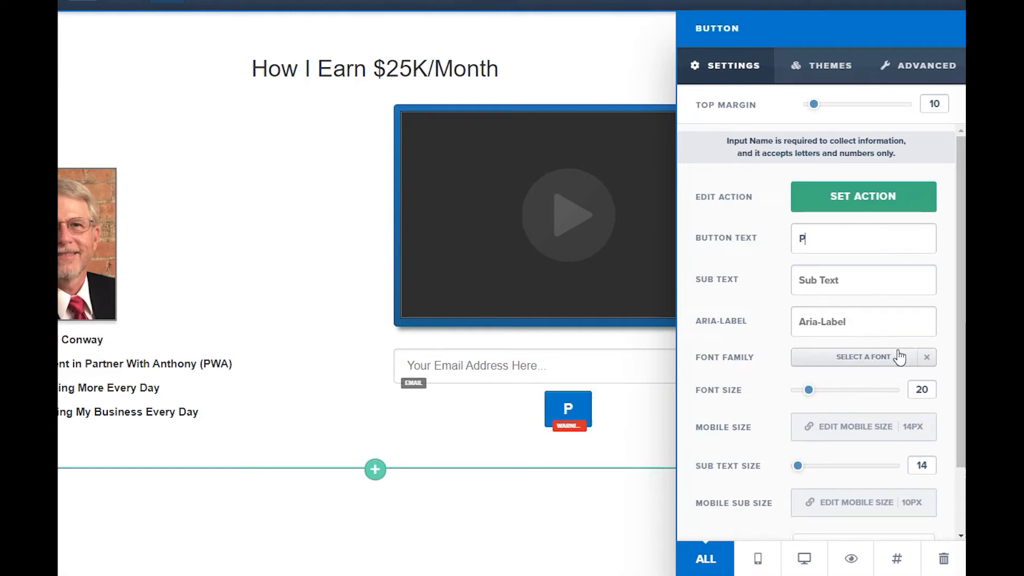
type("artner")
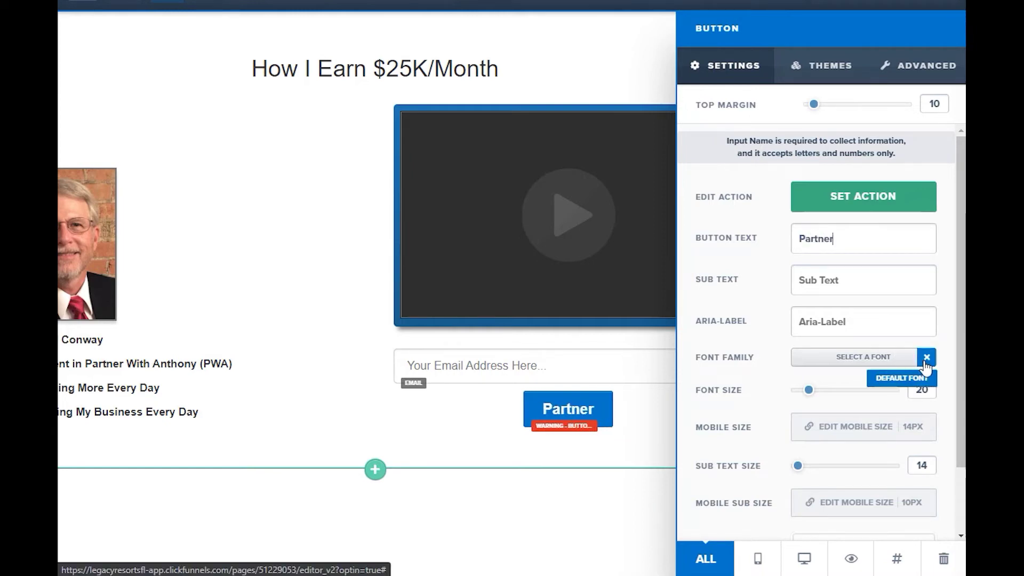
type(" With ")
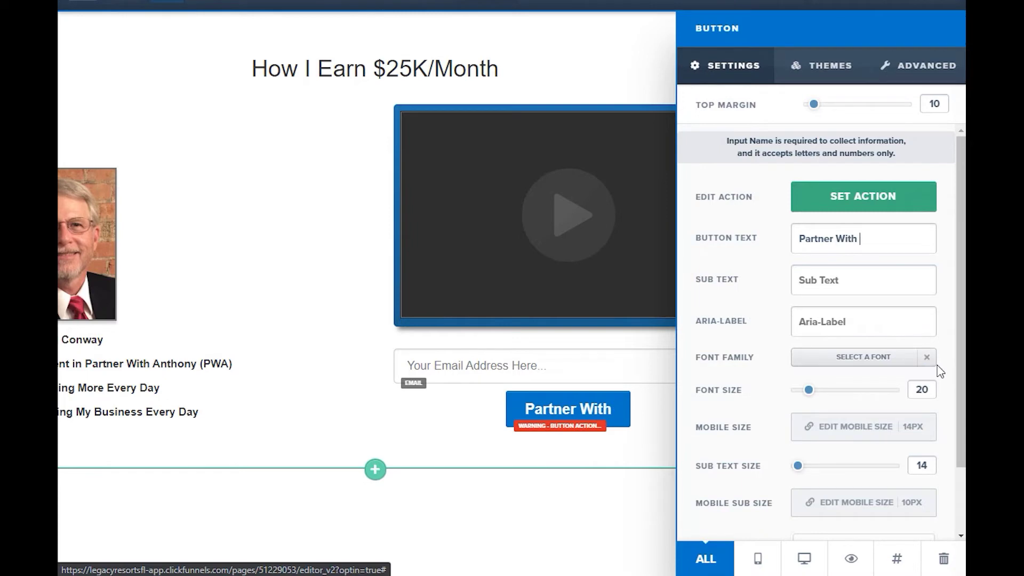
type("Anthony")
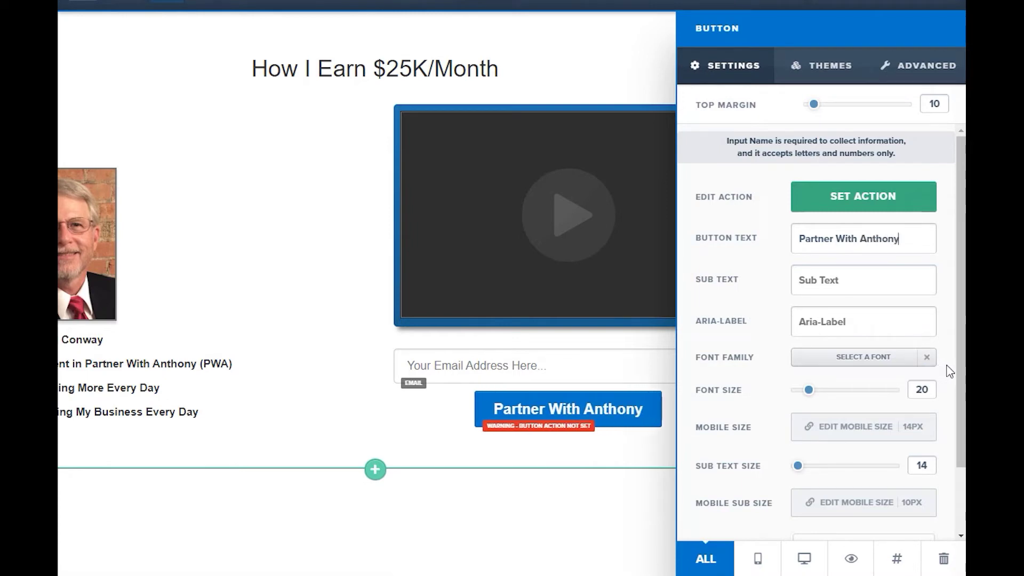
left_click(848, 279)
type("Sign")
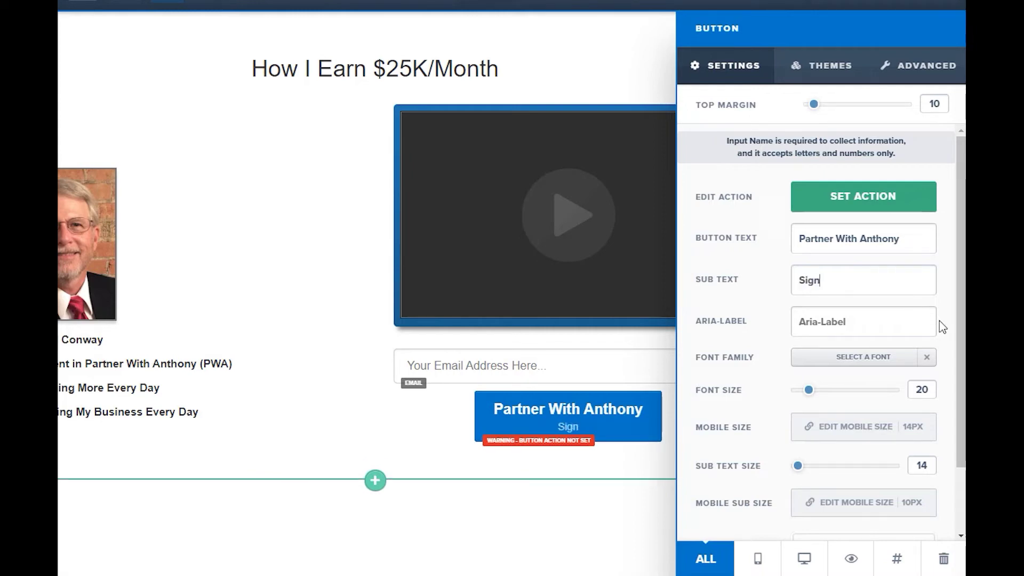
type("-")
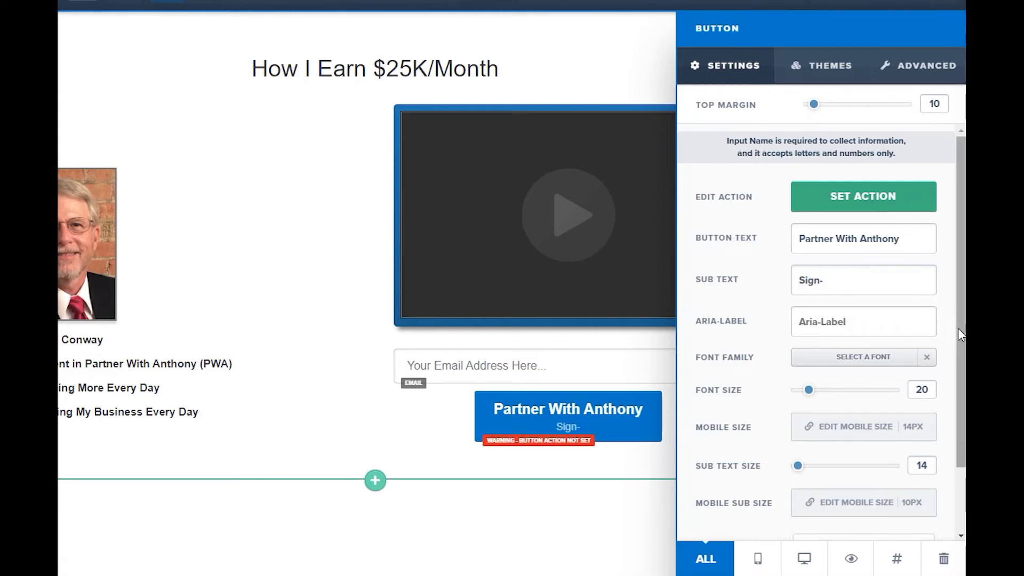
type("Up")
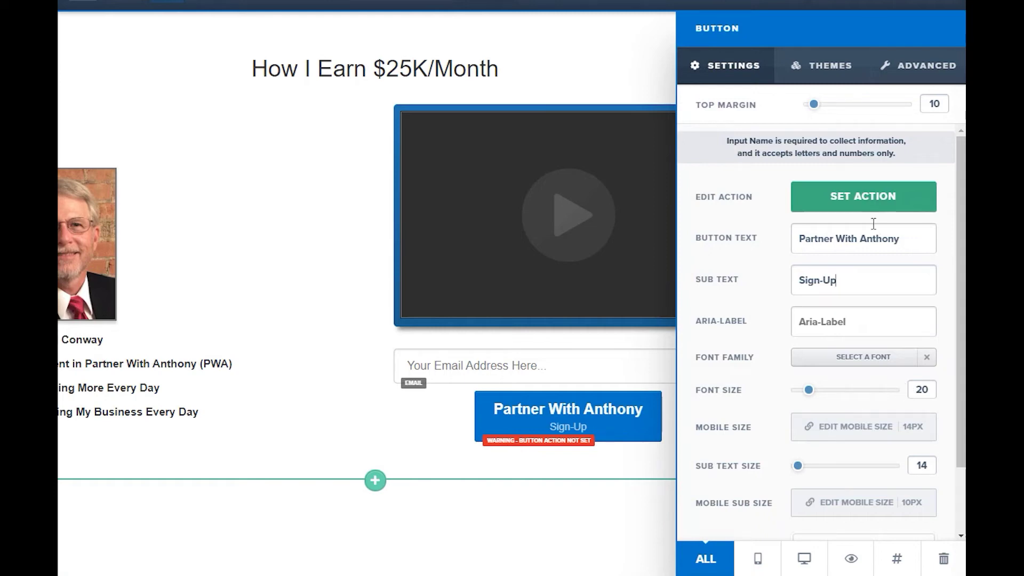
left_click(823, 71)
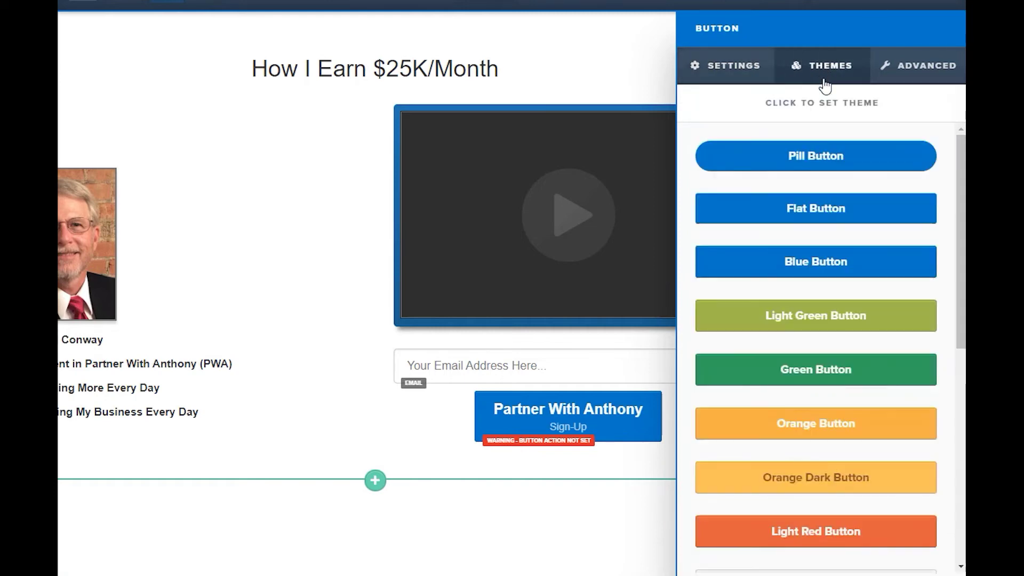
left_click(836, 159)
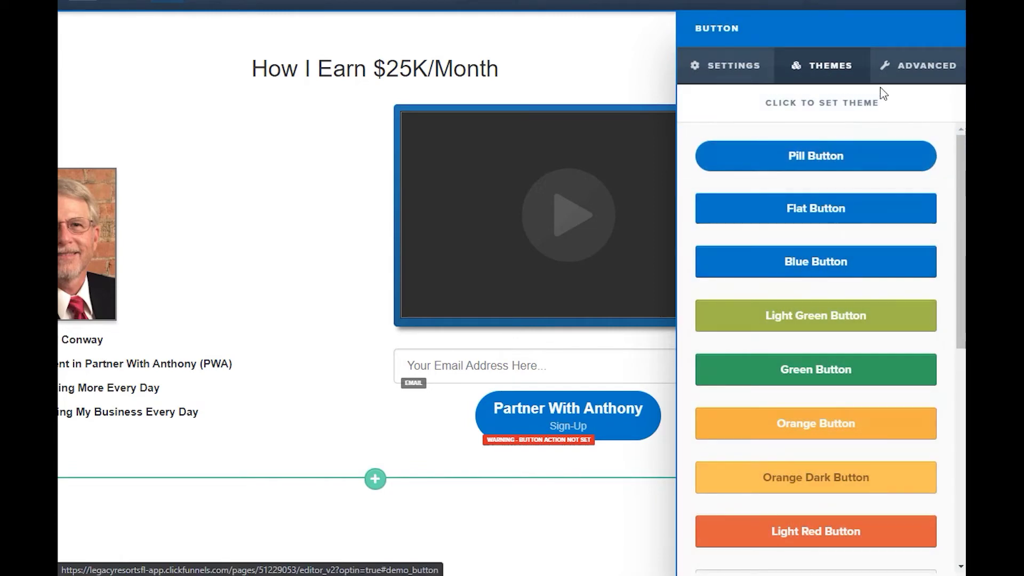
mouse_move(294, 5)
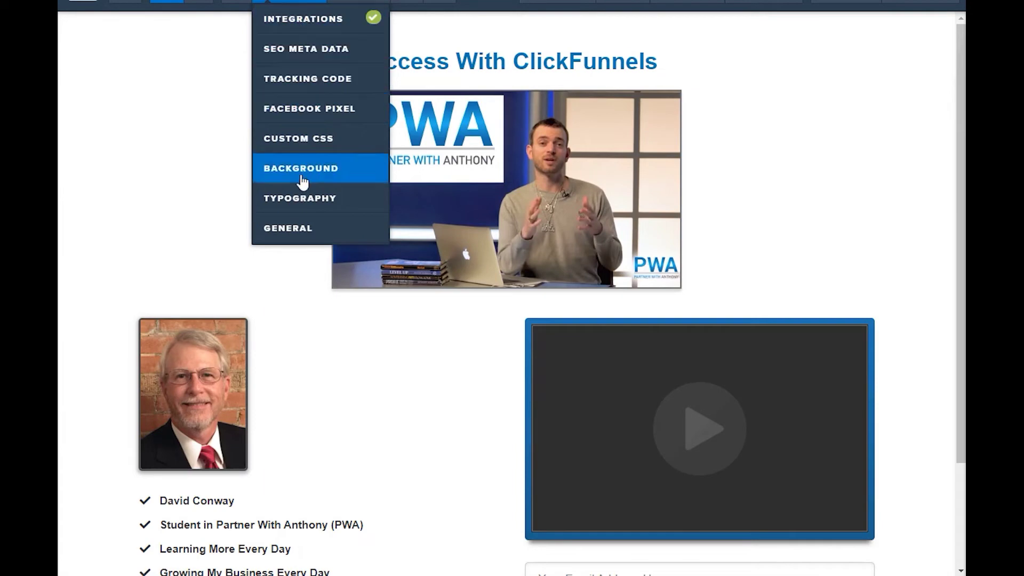
- Replace the page's on-submit redirect URL with the copied affiliate link and save the page
left_click(297, 230)
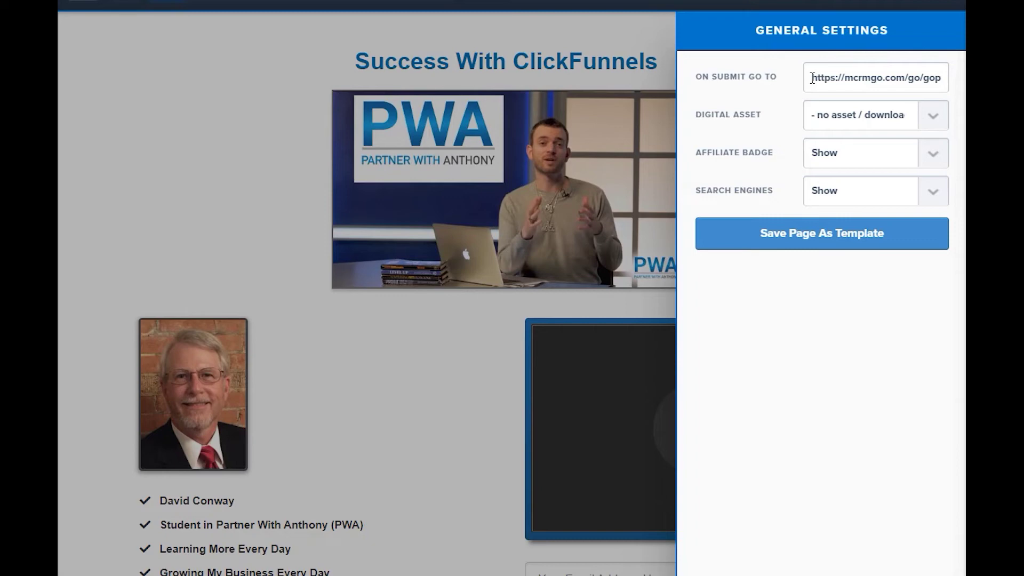
left_click_drag(812, 78, 943, 78)
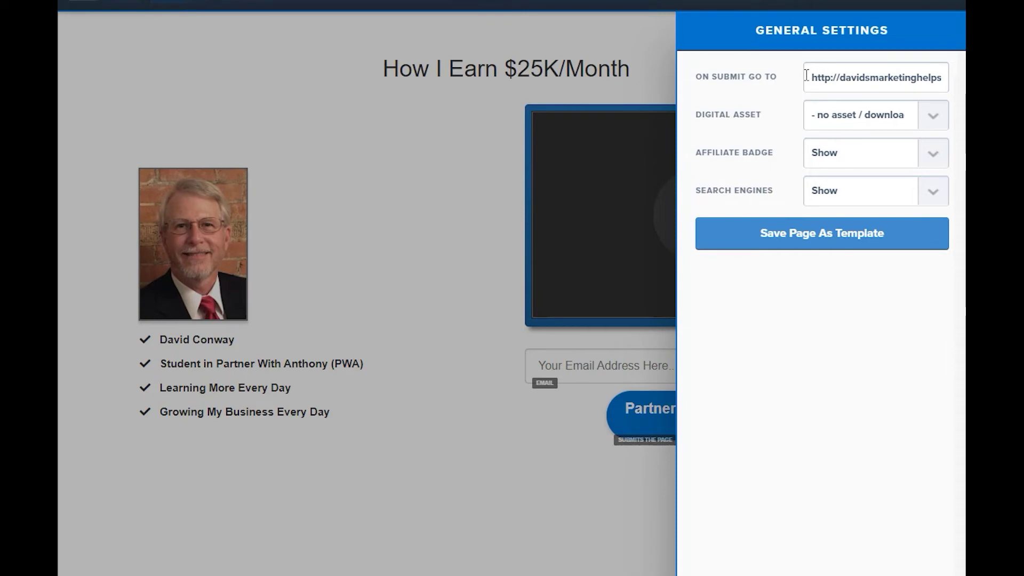
left_click_drag(809, 77, 934, 77)
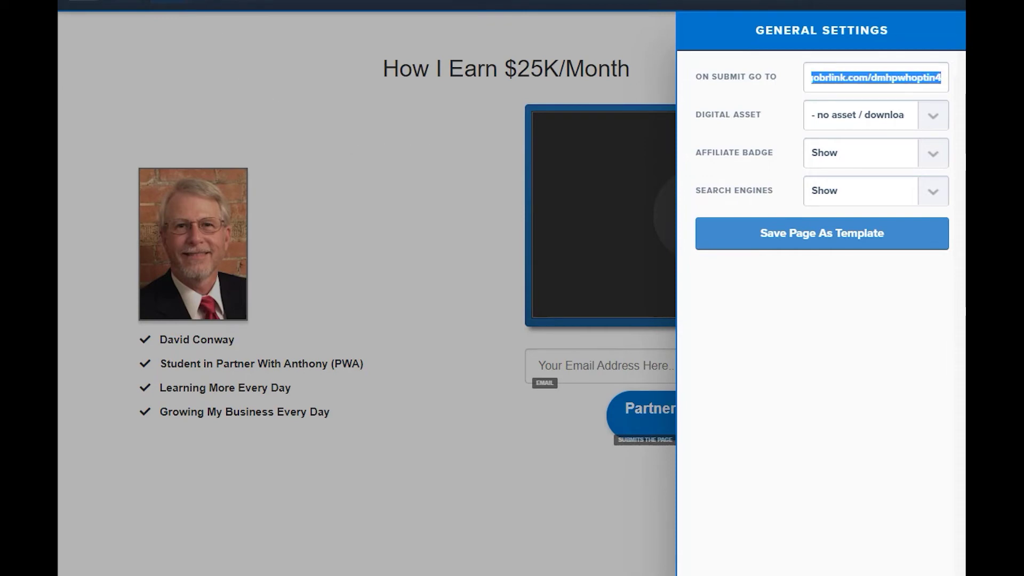
key("ctrl+v")
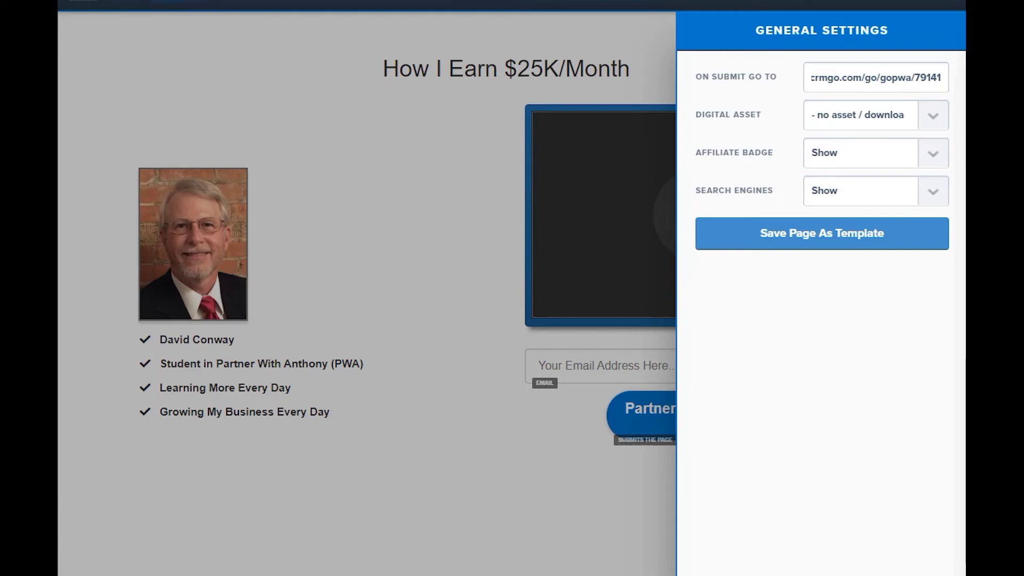
left_click(777, 235)
left_click(450, 148)
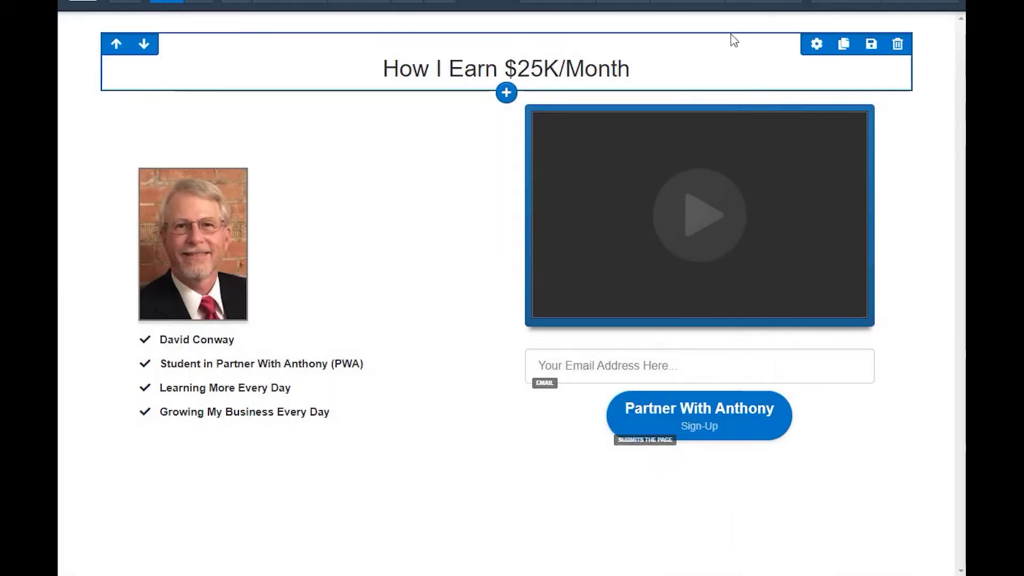
left_click(918, 5)
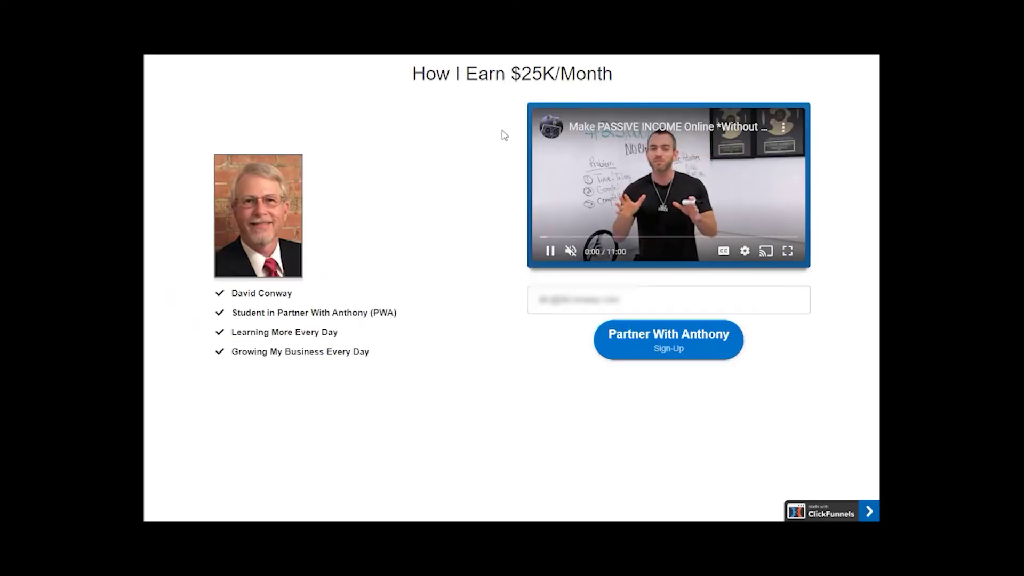
left_click(689, 342)
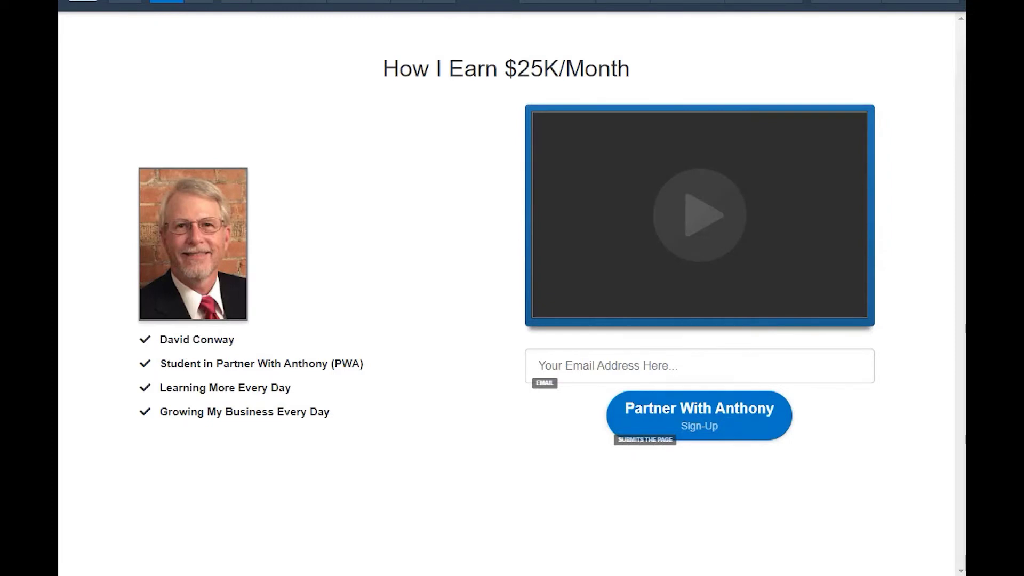
- Insert a new headline element below the title reading 'How I Earn $25K/Month'
left_click(338, 69)
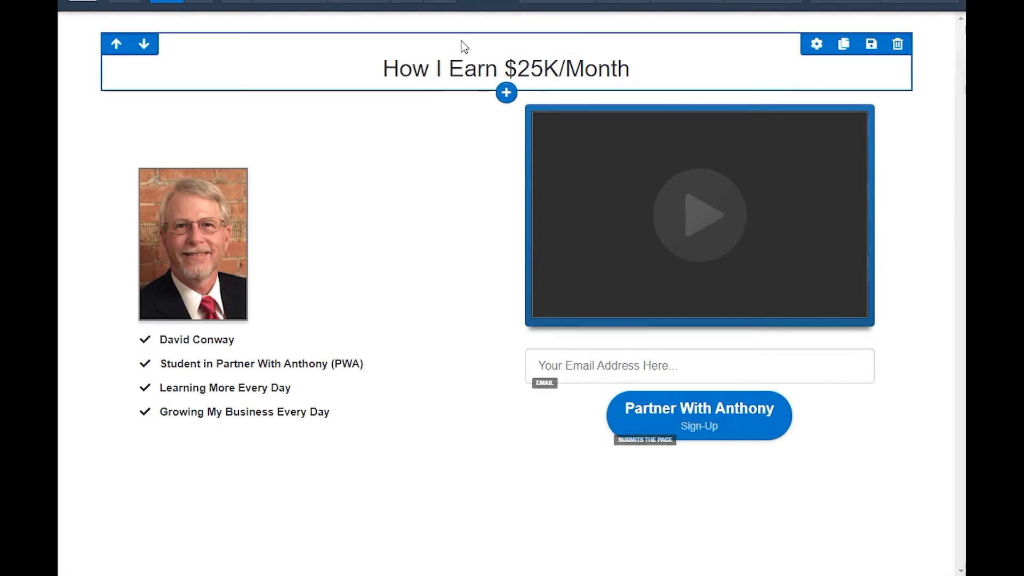
left_click(504, 85)
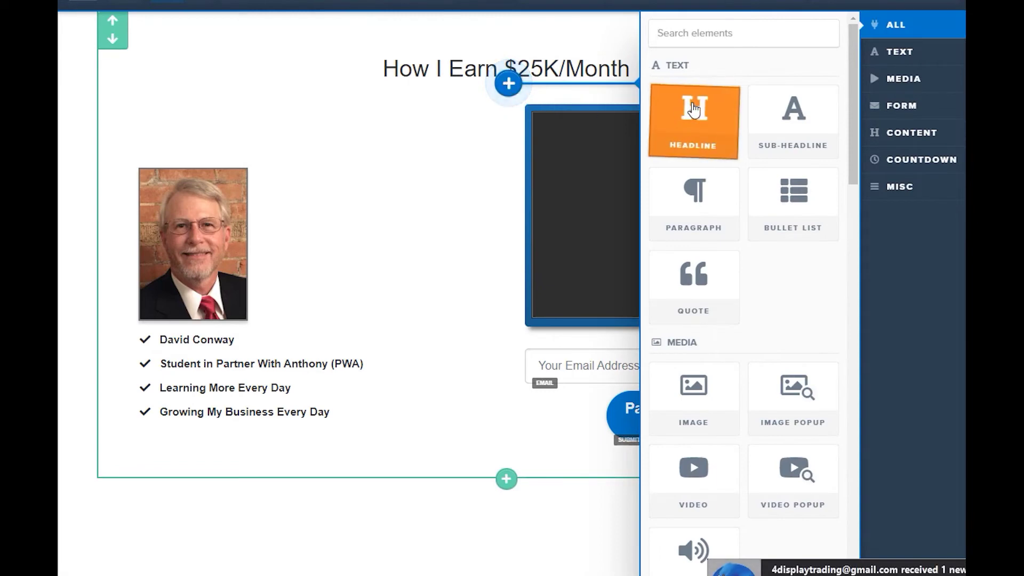
left_click(676, 112)
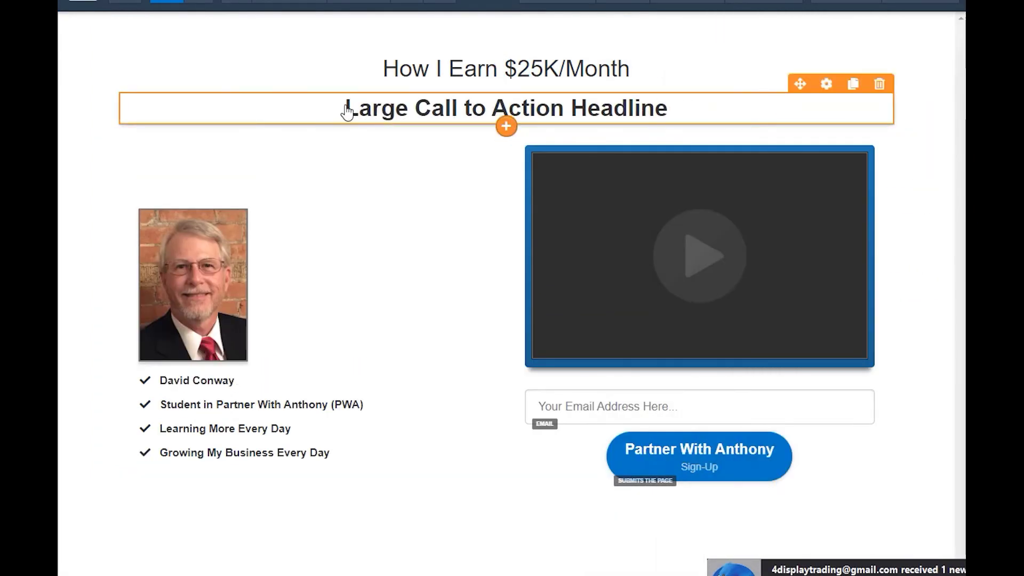
triple_click(495, 110)
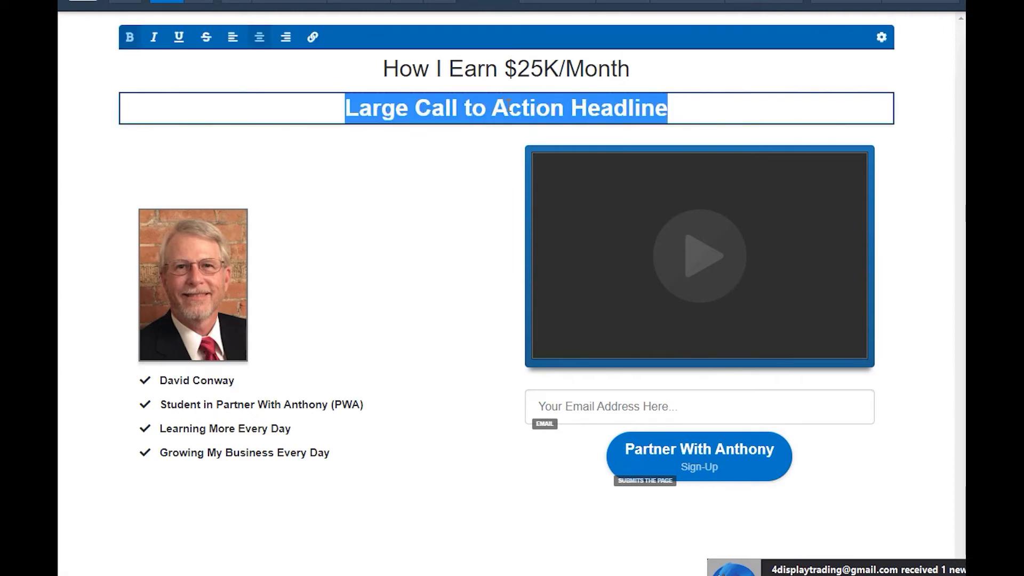
type("How")
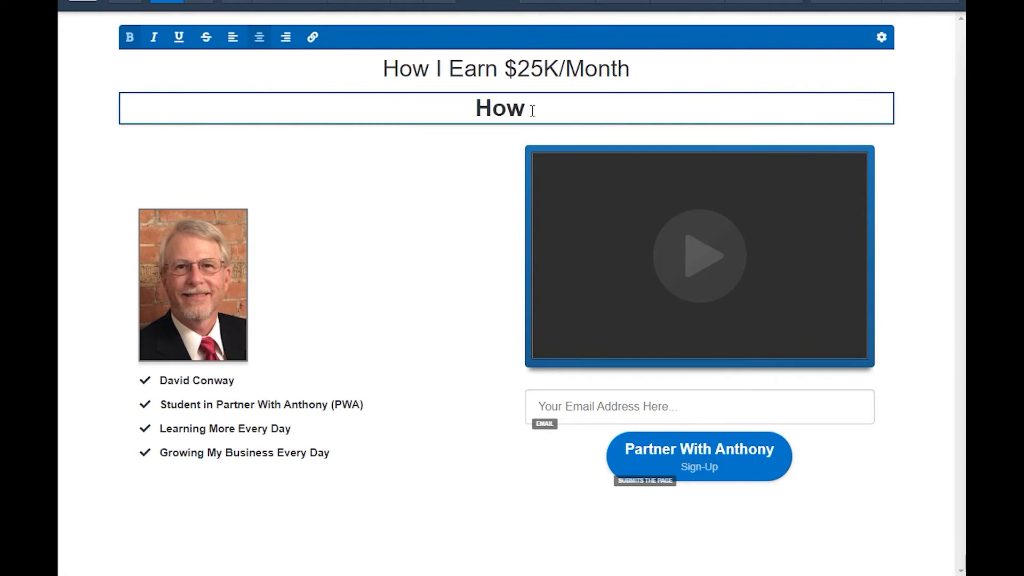
key("BackSpace")
type("I Earn")
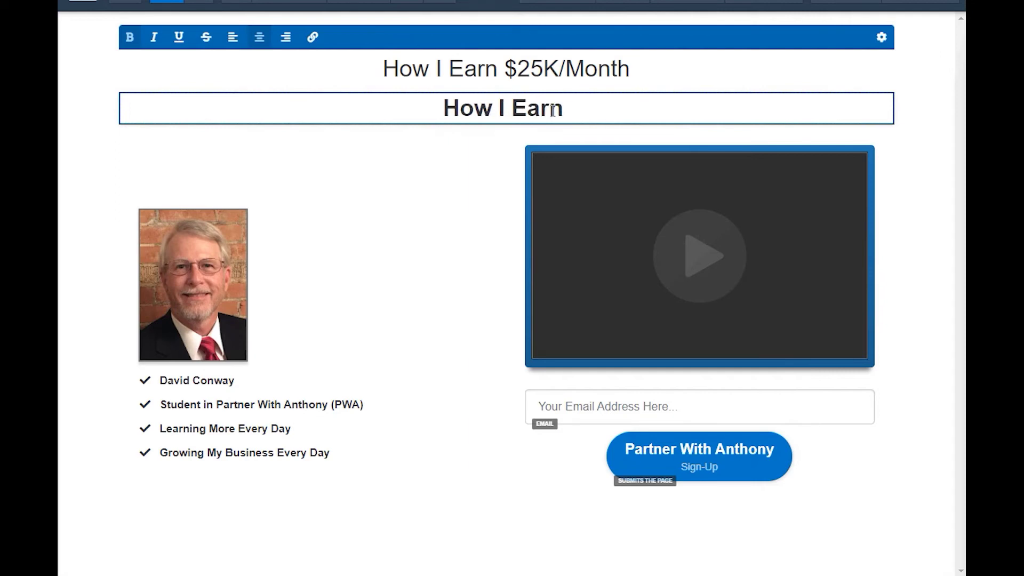
type(" $2")
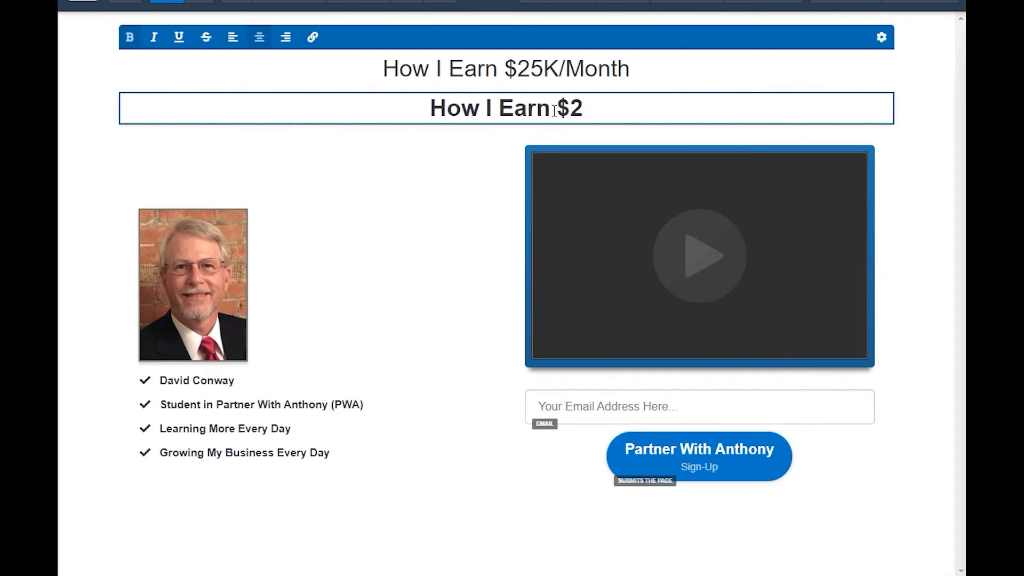
type("5K")
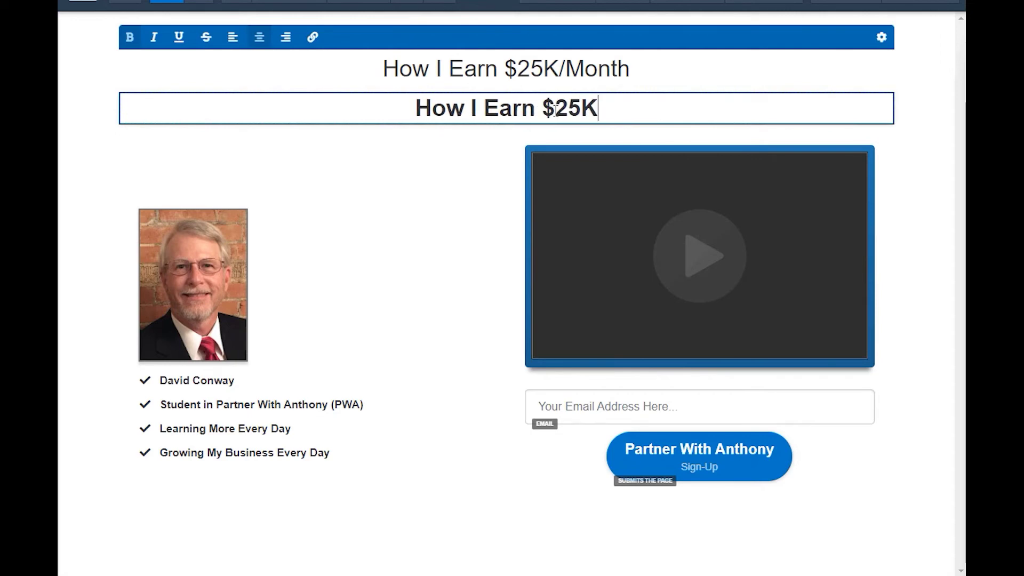
type("/Month")
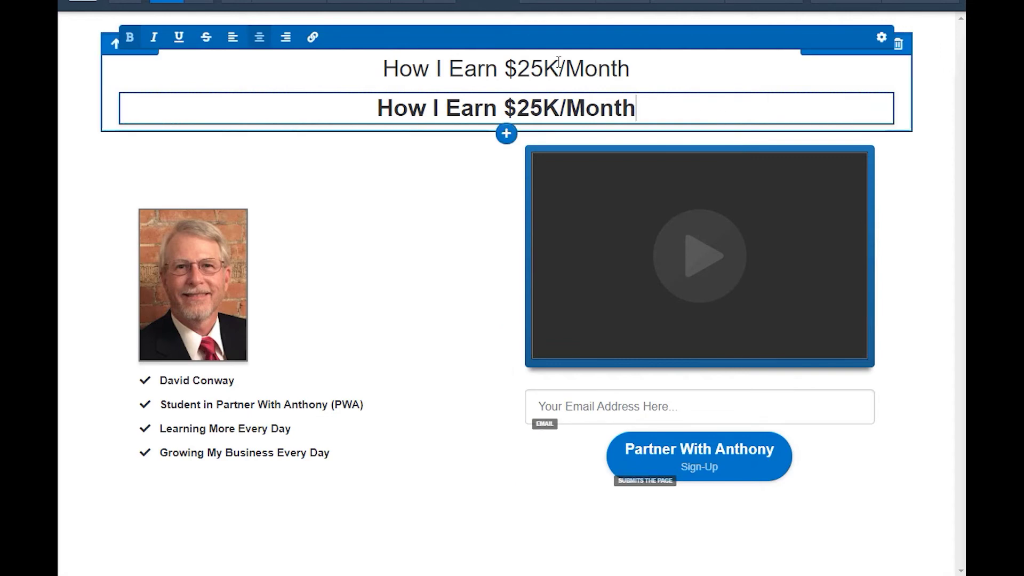
left_click(622, 70)
- Delete the original plain title so only the bold headline remains
left_click(629, 70)
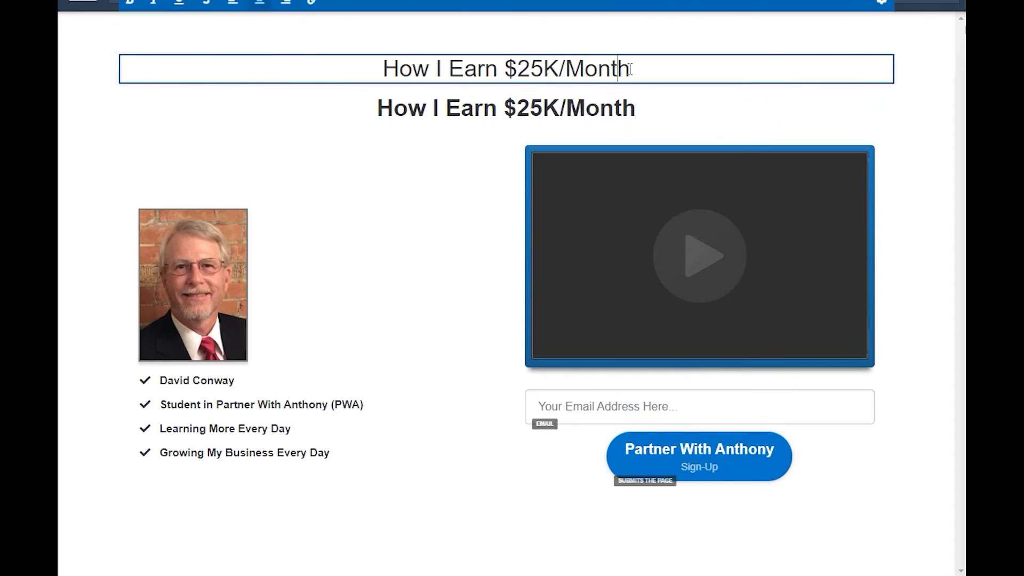
triple_click(630, 70)
key("BackSpace")
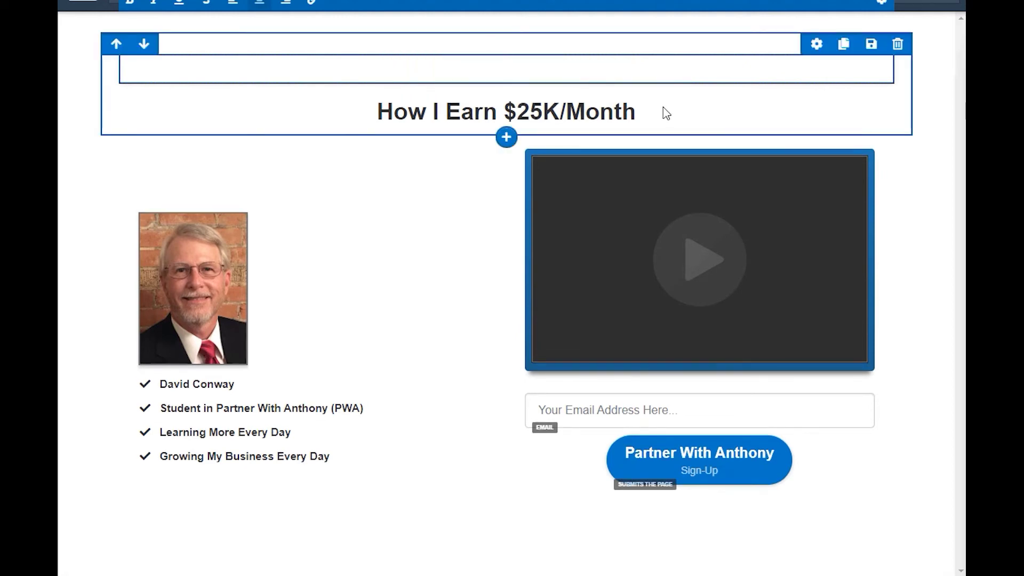
key("BackSpace")
left_click(634, 70)
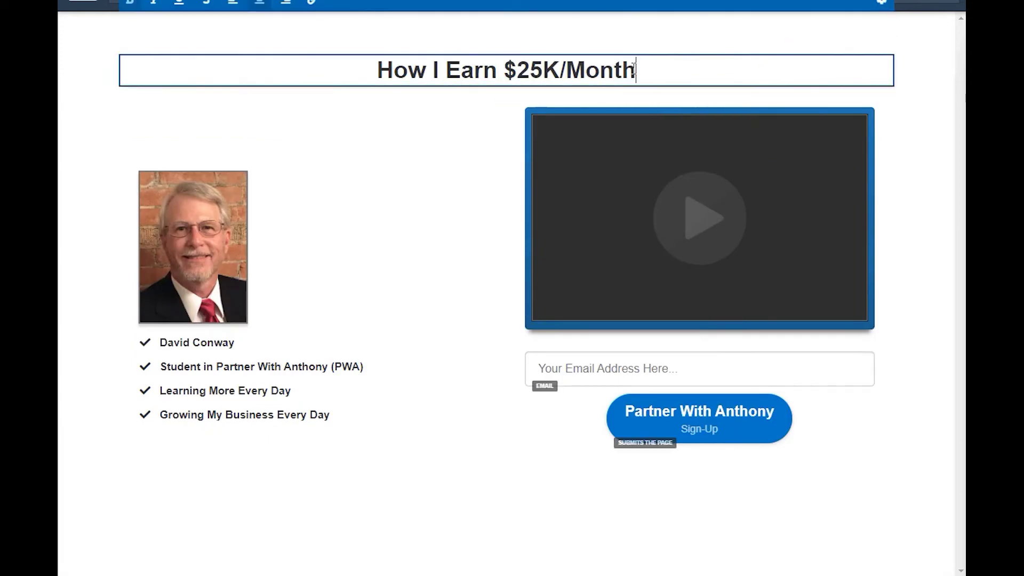
triple_click(634, 70)
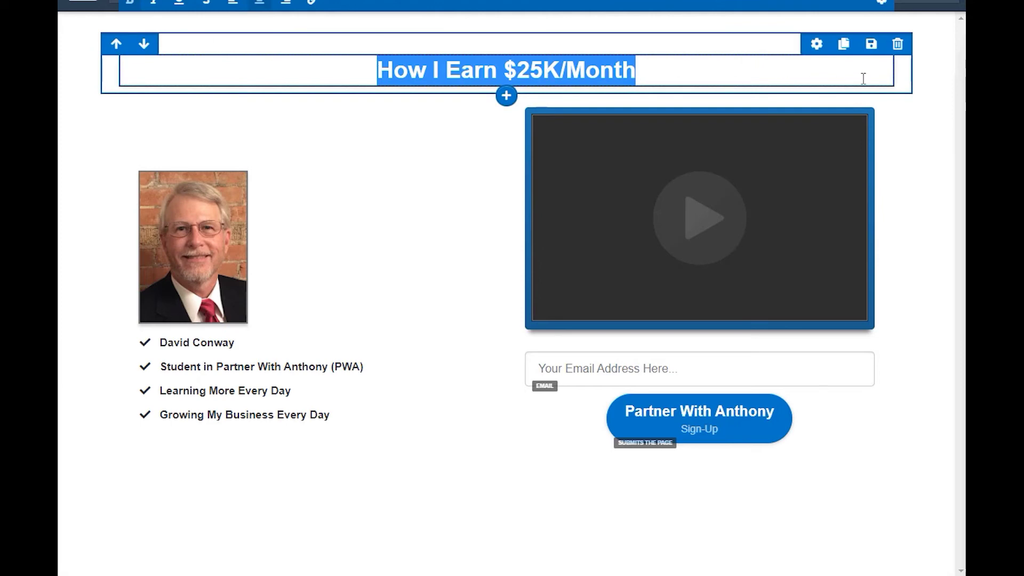
- Set the headline row's text color to blue #0174c7
left_click(816, 44)
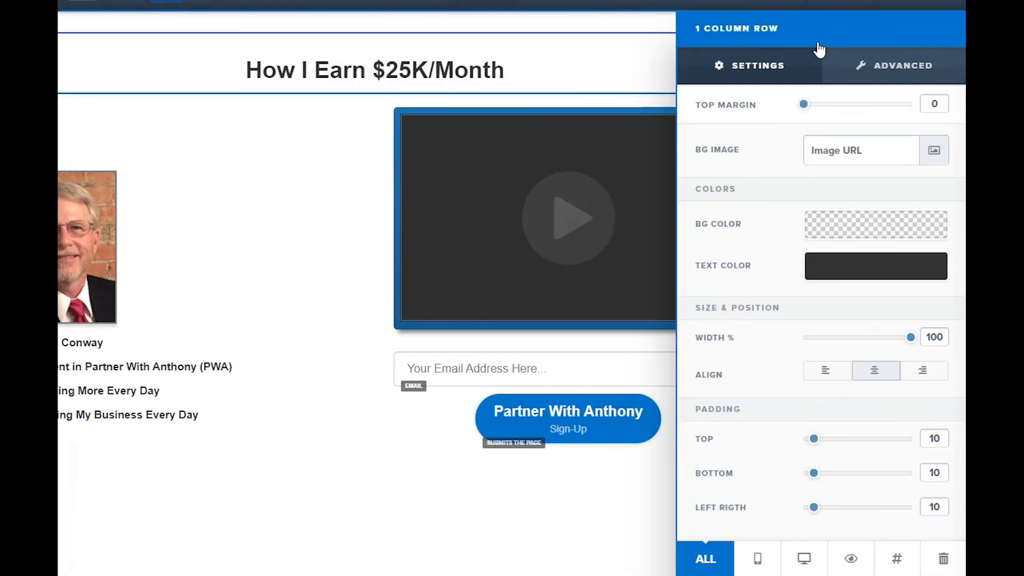
left_click(852, 272)
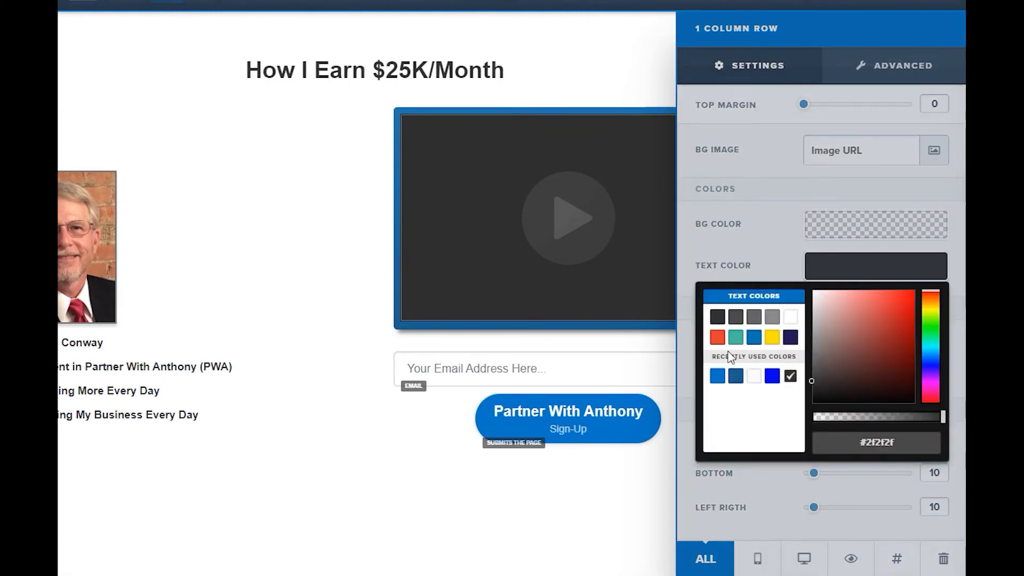
left_click(718, 377)
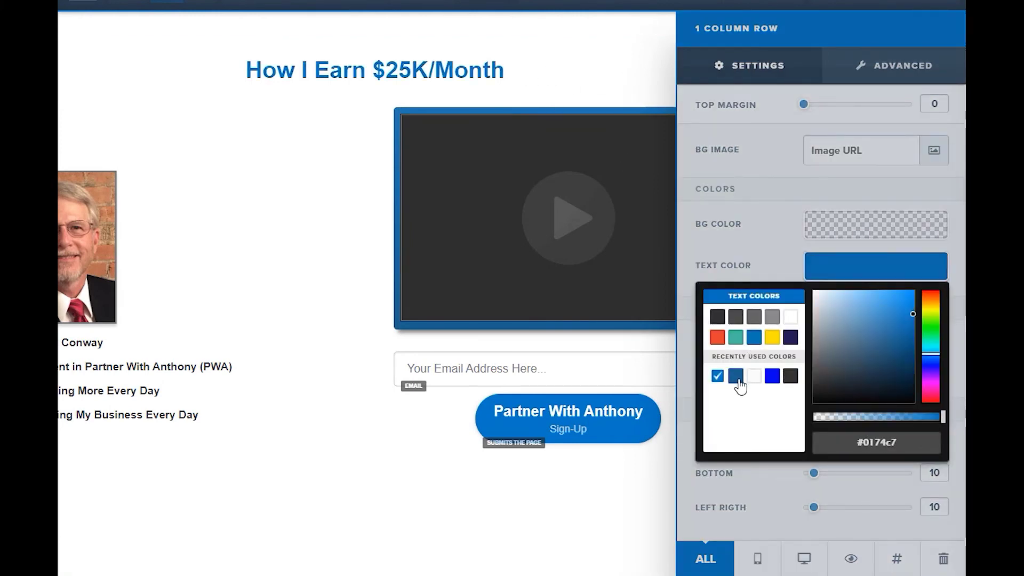
left_click(293, 169)
- Insert a one-column row below the headline and place a Demo Image element in it
mouse_move(354, 199)
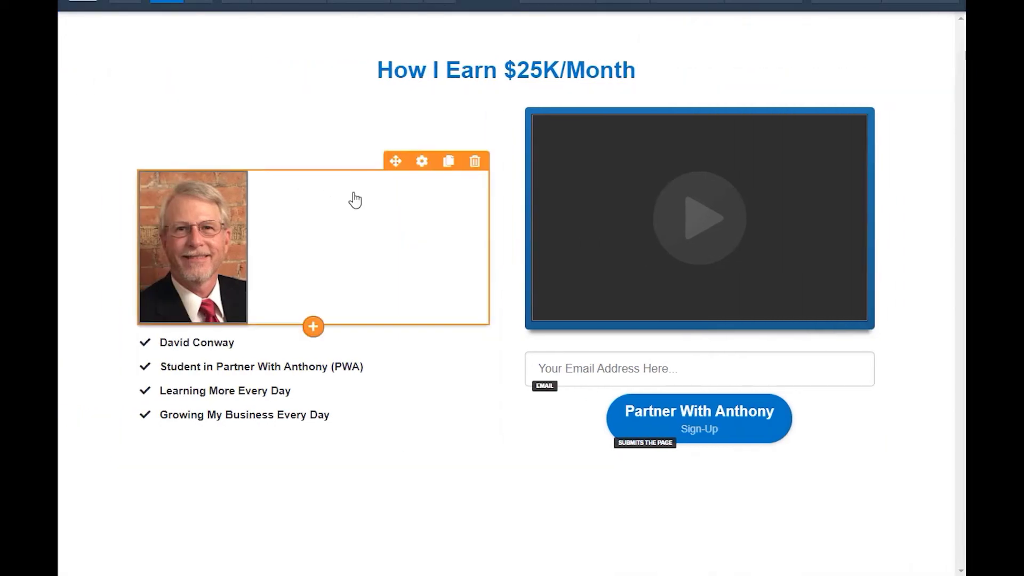
mouse_move(415, 93)
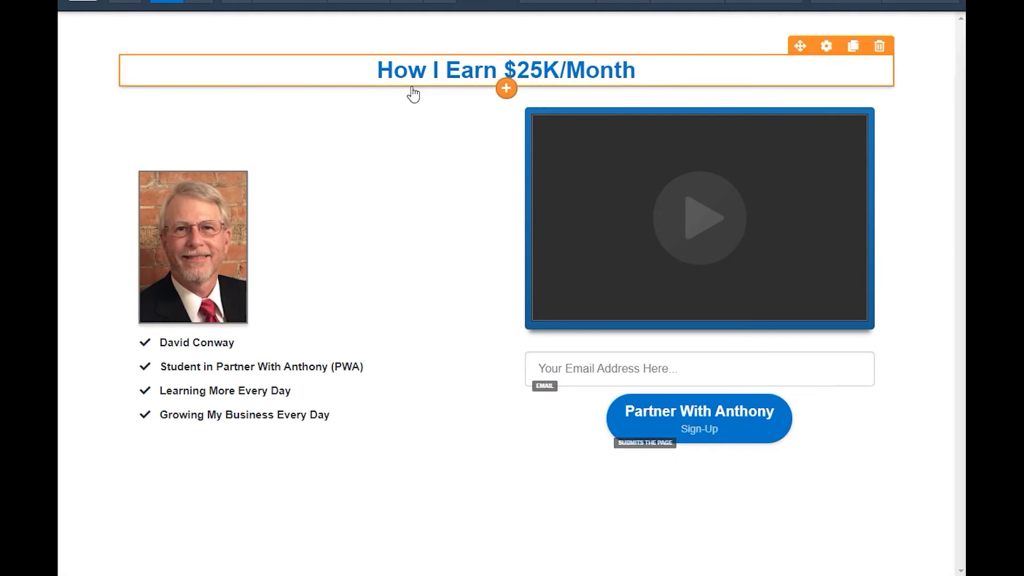
left_click(506, 89)
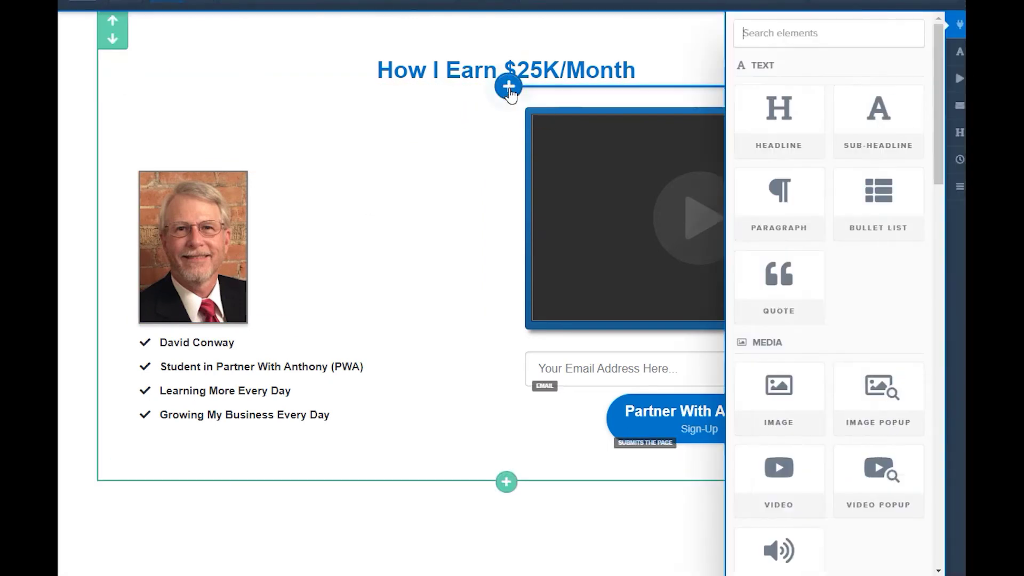
left_click(509, 90)
left_click(507, 94)
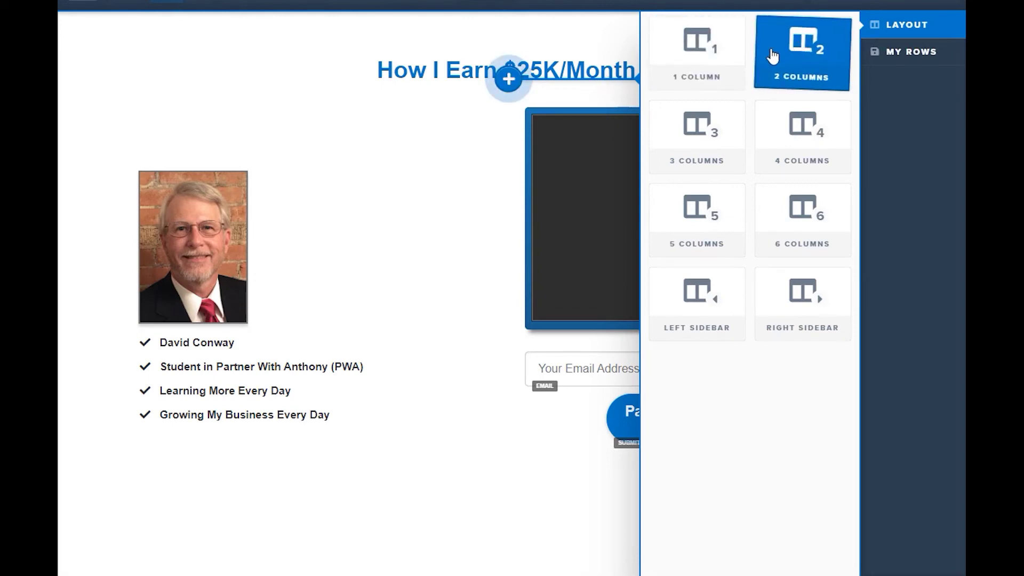
left_click(700, 52)
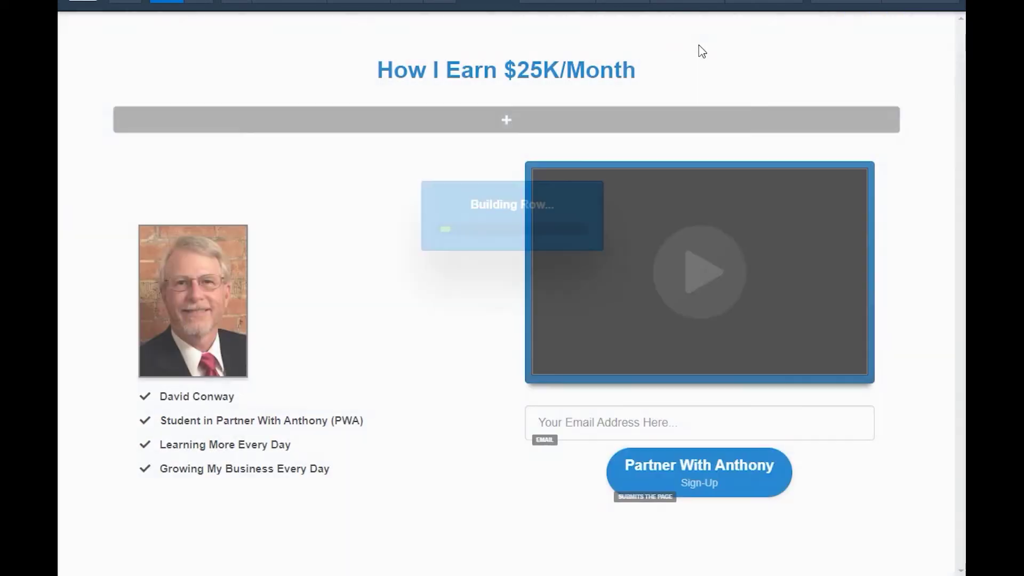
mouse_move(532, 120)
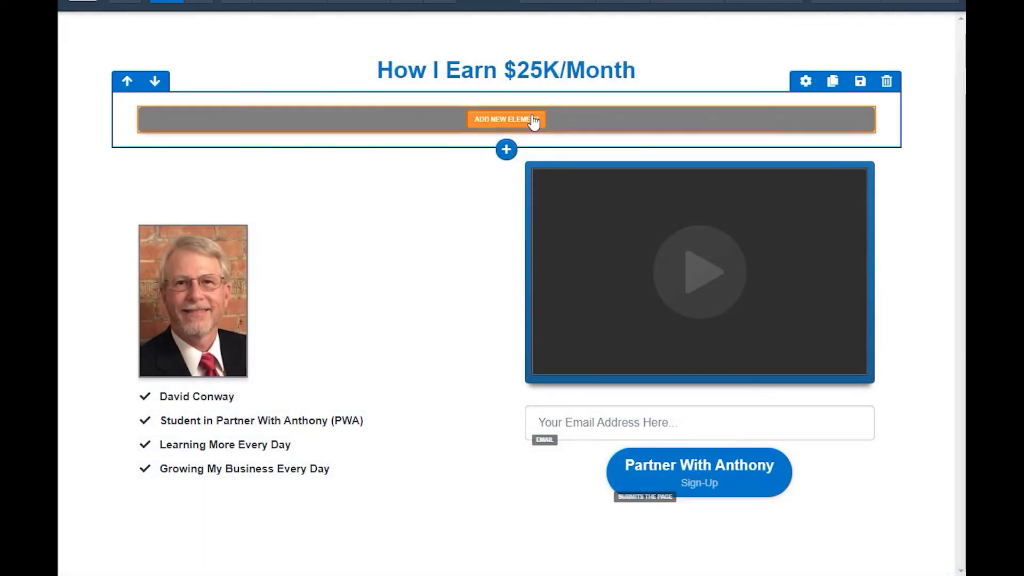
left_click(514, 124)
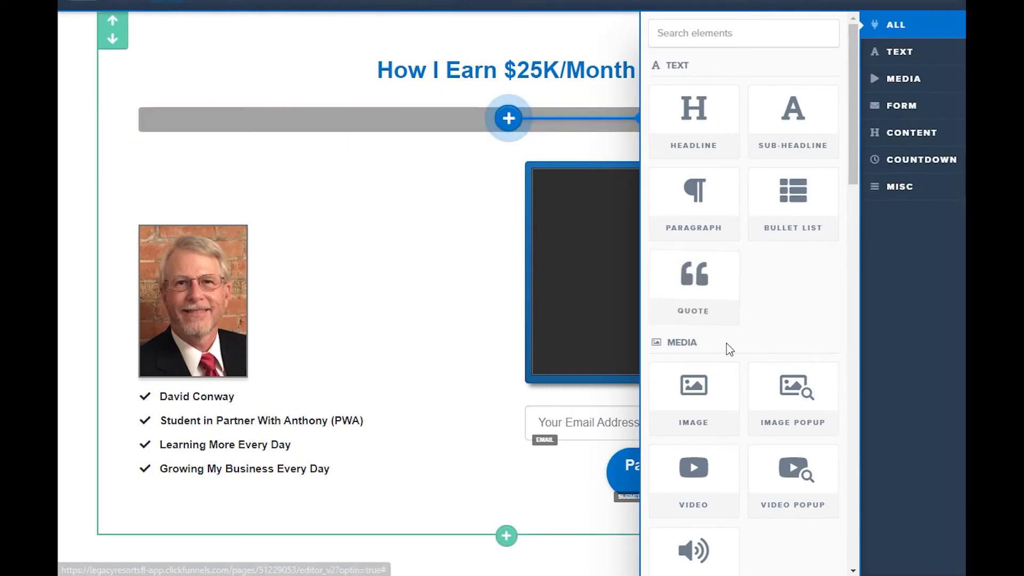
left_click(693, 394)
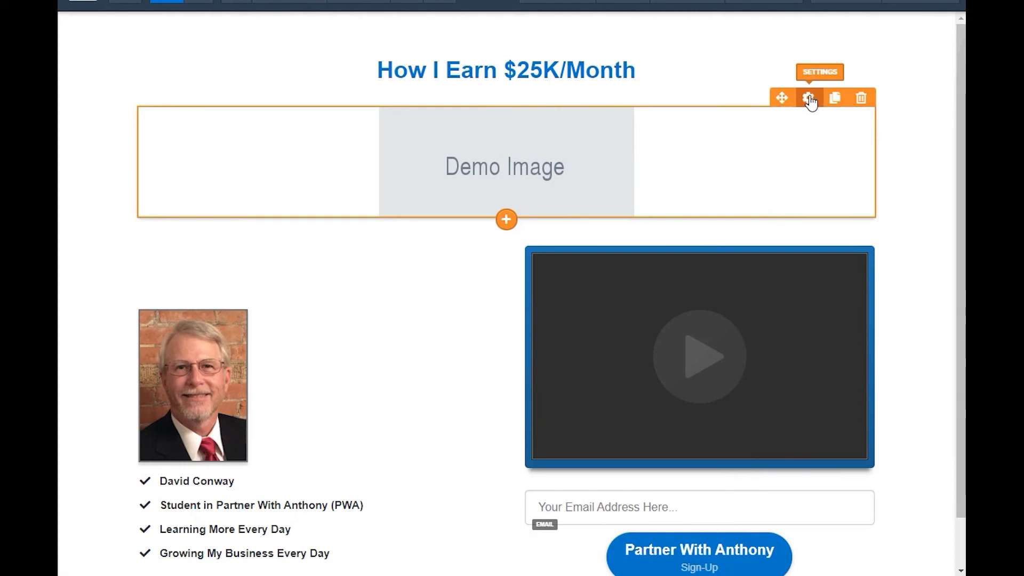
- Swap the demo image under the headline for the PWA presenter photo from the Library
left_click(808, 99)
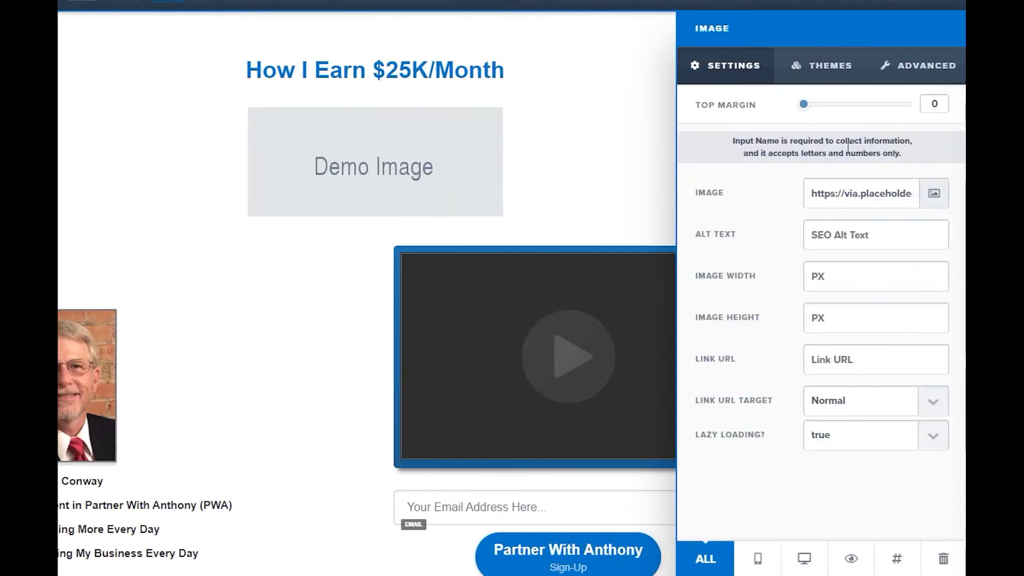
left_click(934, 193)
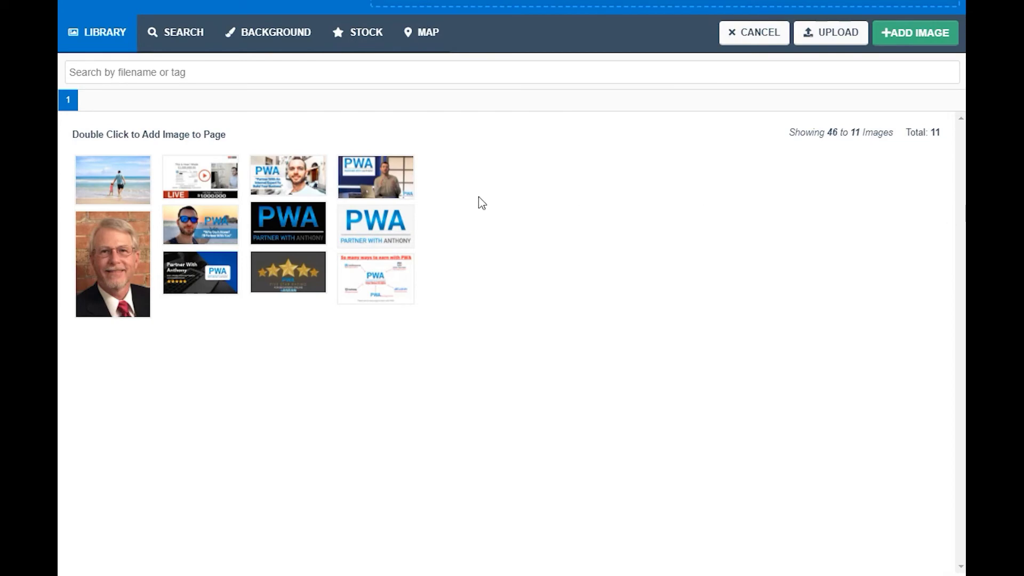
left_click(387, 182)
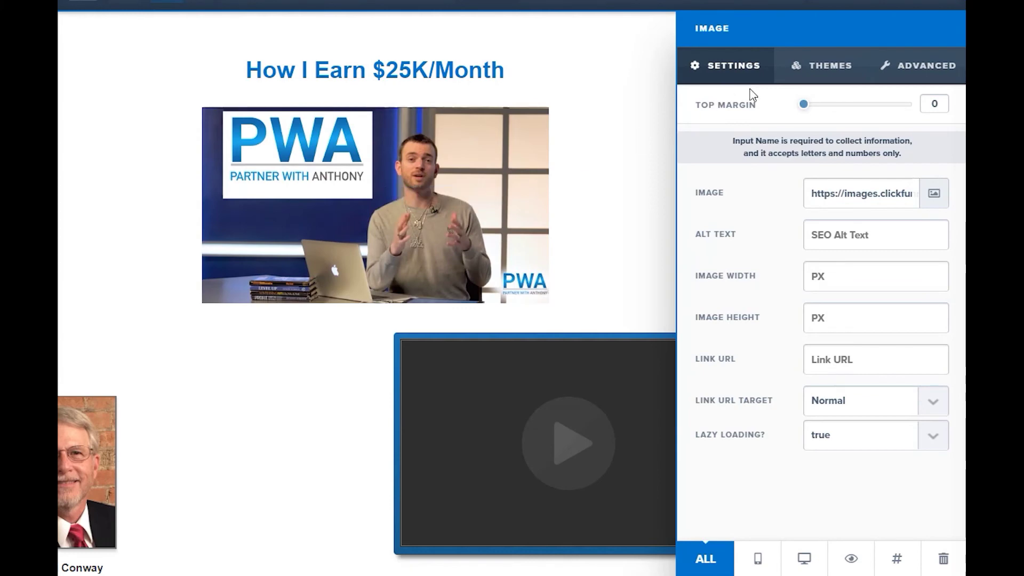
- Give the PWA image the dark-bordered frame style from Themes
left_click(833, 73)
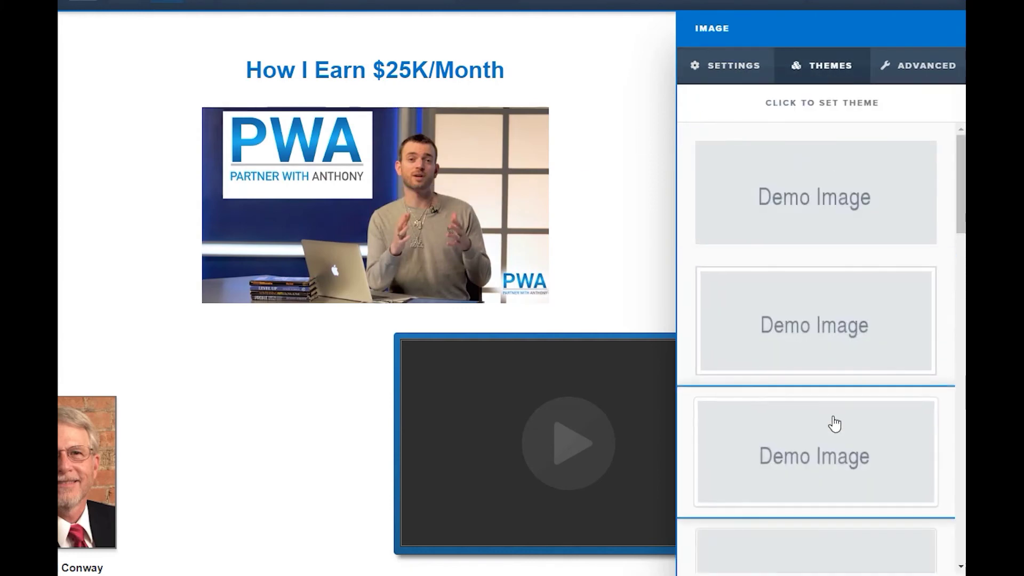
scroll(835, 423, "down", 2)
scroll(846, 430, "down", 2)
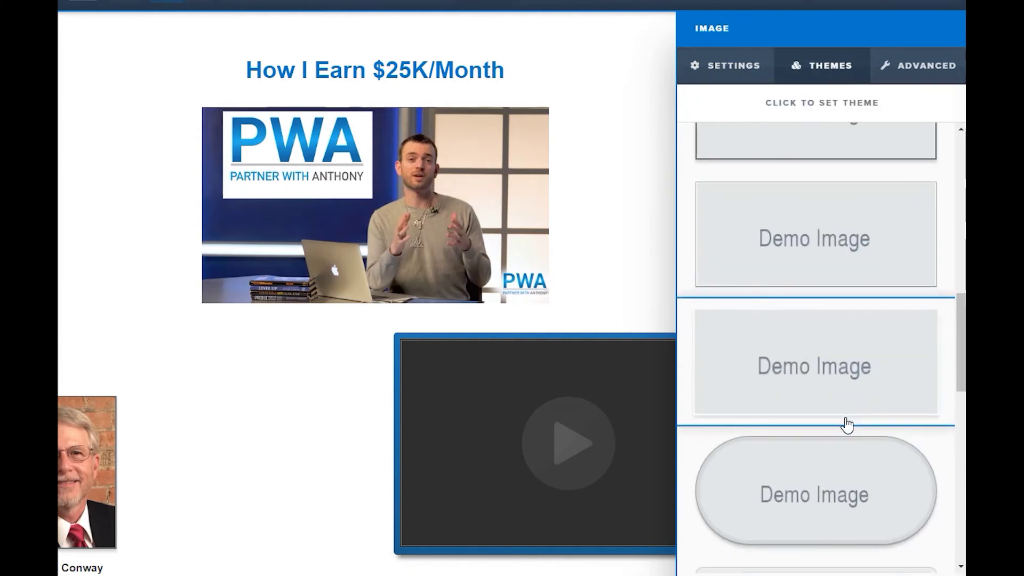
scroll(847, 425, "down", 4)
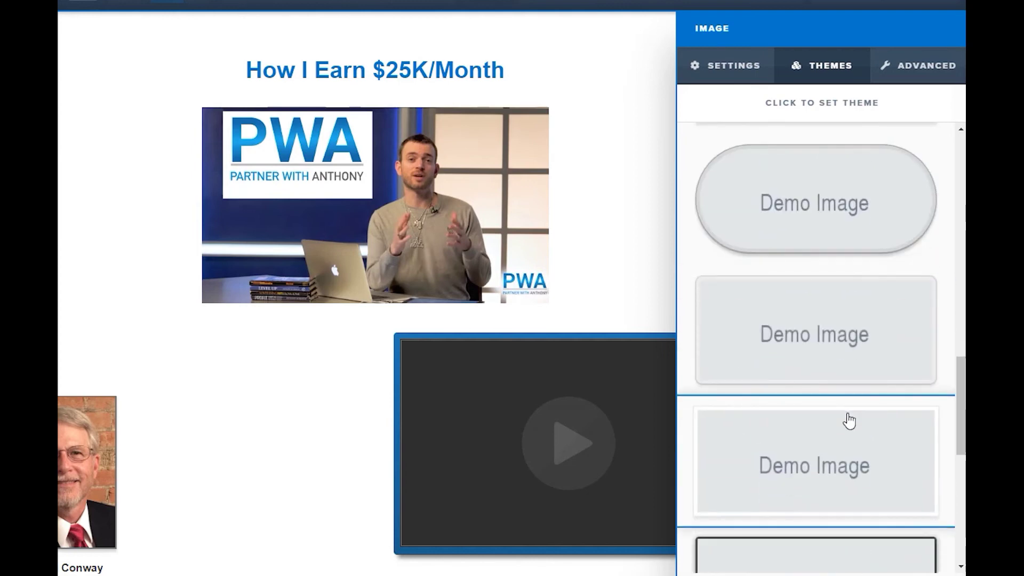
scroll(848, 421, "down", 2)
left_click(832, 303)
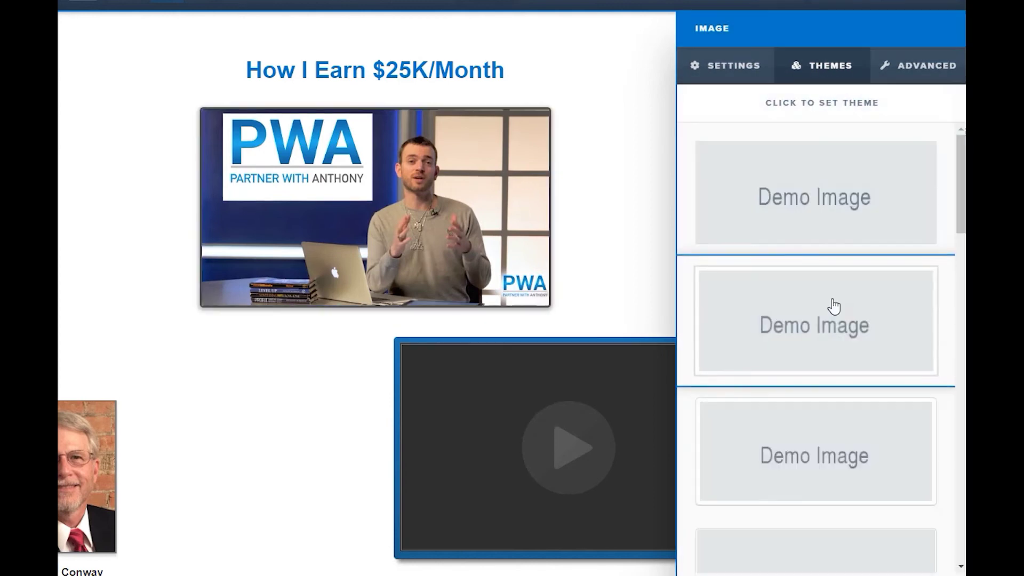
left_click(630, 78)
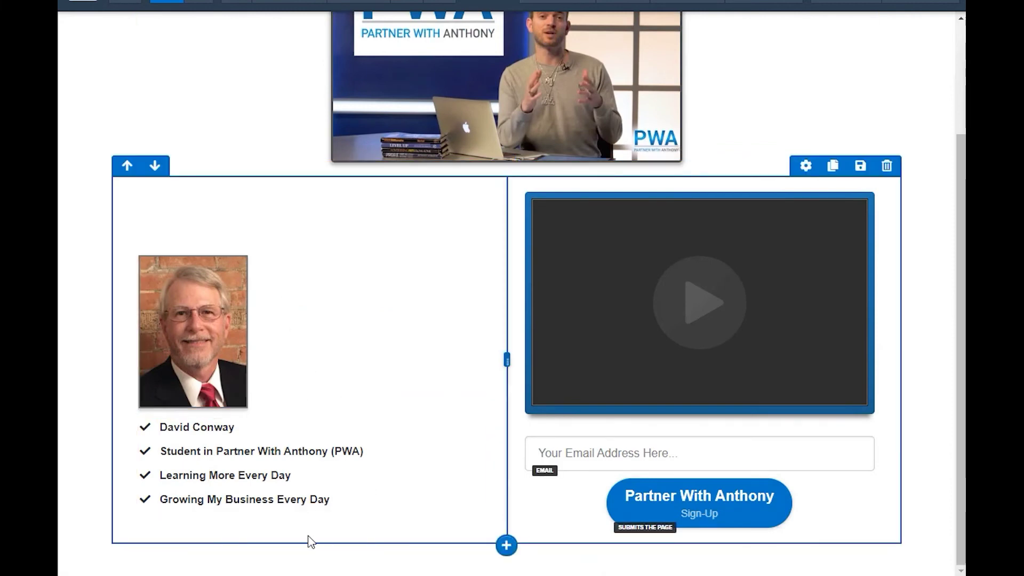
- Insert a Minute Timer countdown beneath the bullet list and bring up its settings
left_click(314, 516)
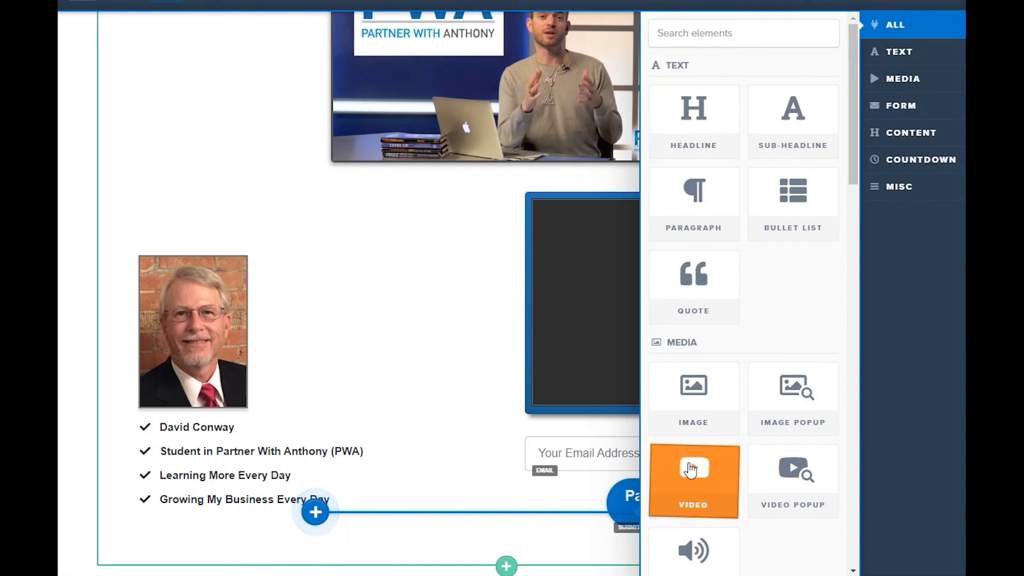
scroll(698, 469, "down", 10)
scroll(702, 459, "down", 1)
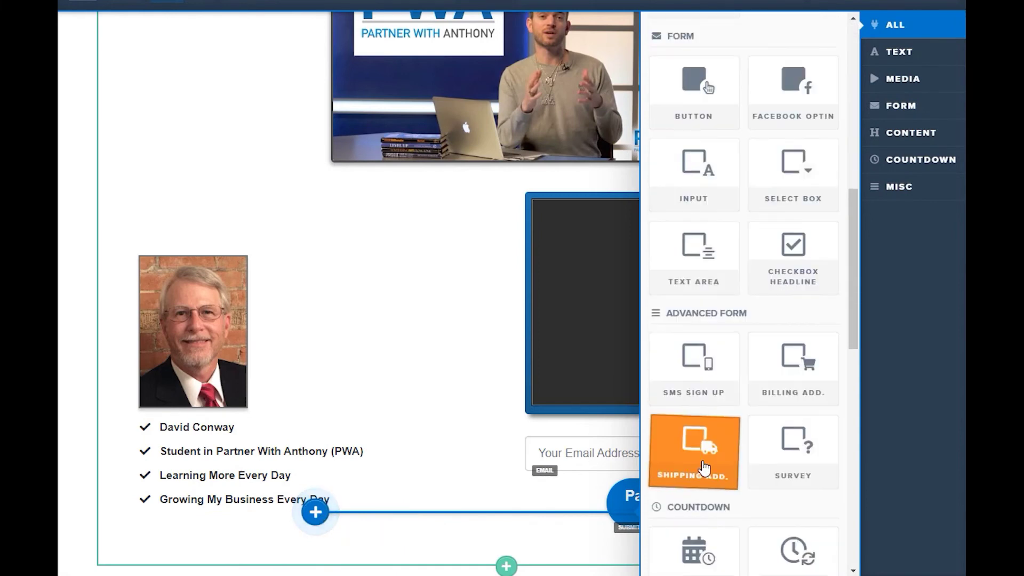
scroll(704, 468, "down", 8)
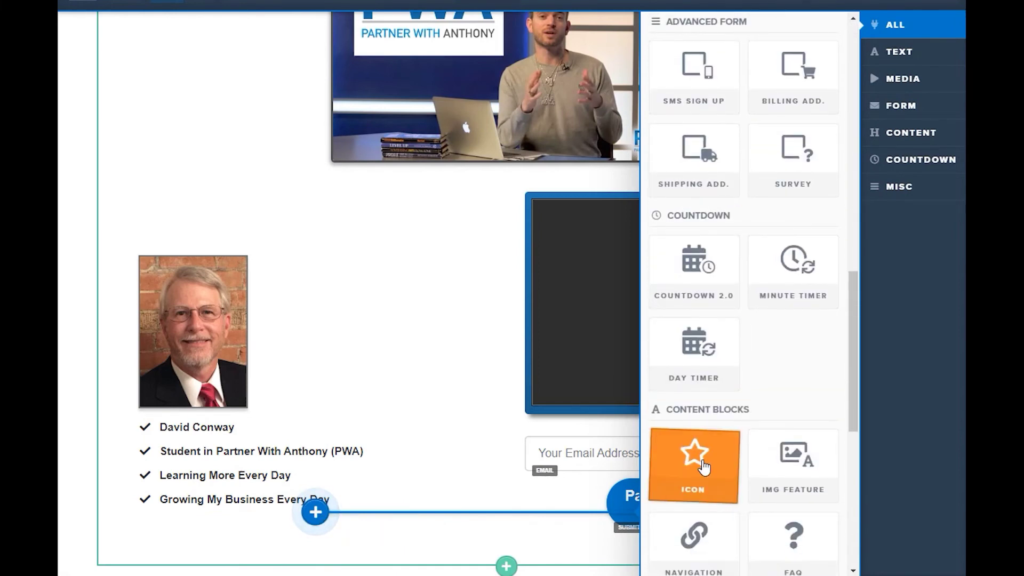
left_click(802, 265)
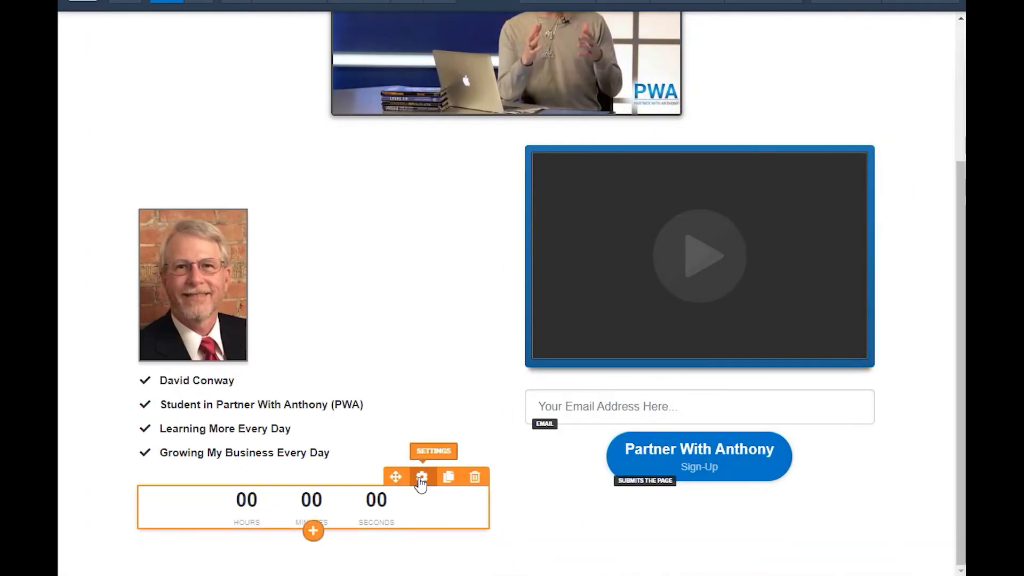
left_click(421, 477)
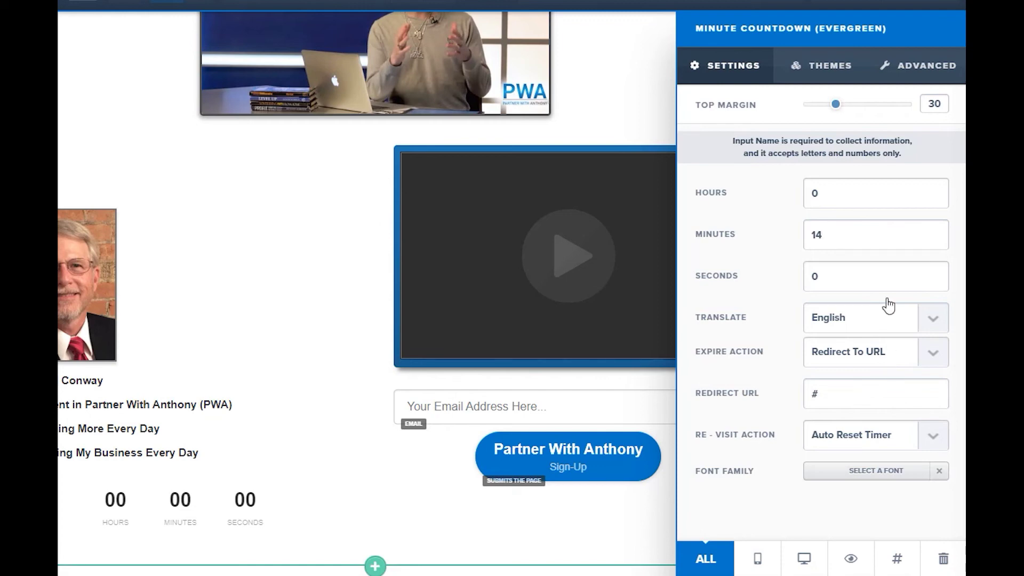
- Apply the blue outlined-circles theme to the countdown timer
left_click(836, 75)
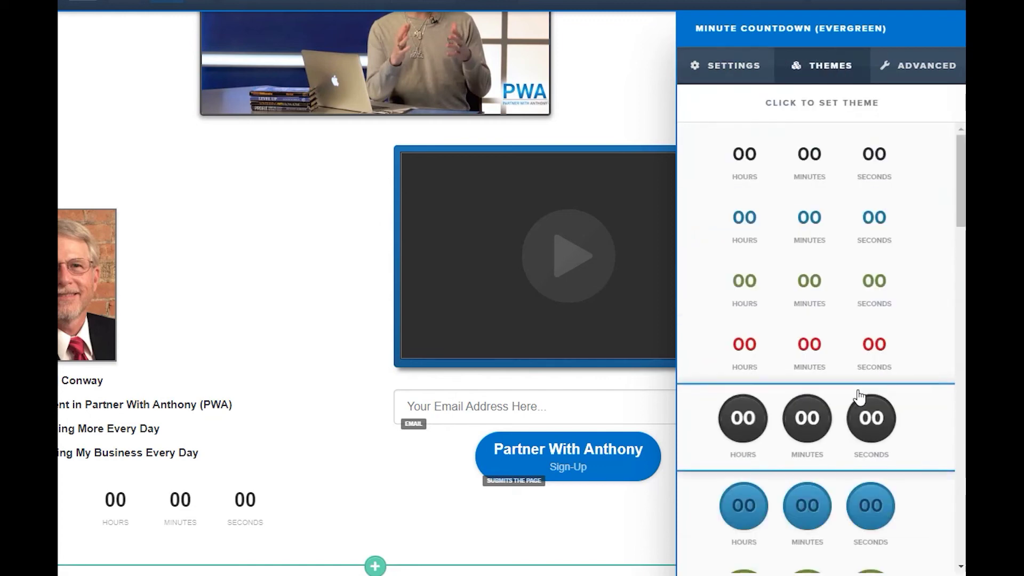
scroll(861, 398, "down", 5)
scroll(862, 397, "down", 15)
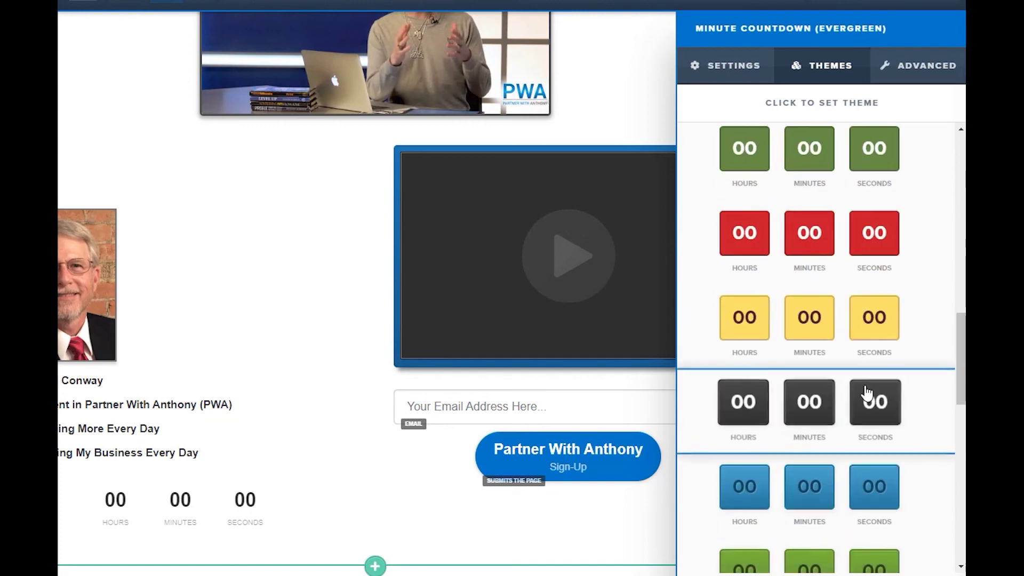
scroll(866, 392, "down", 5)
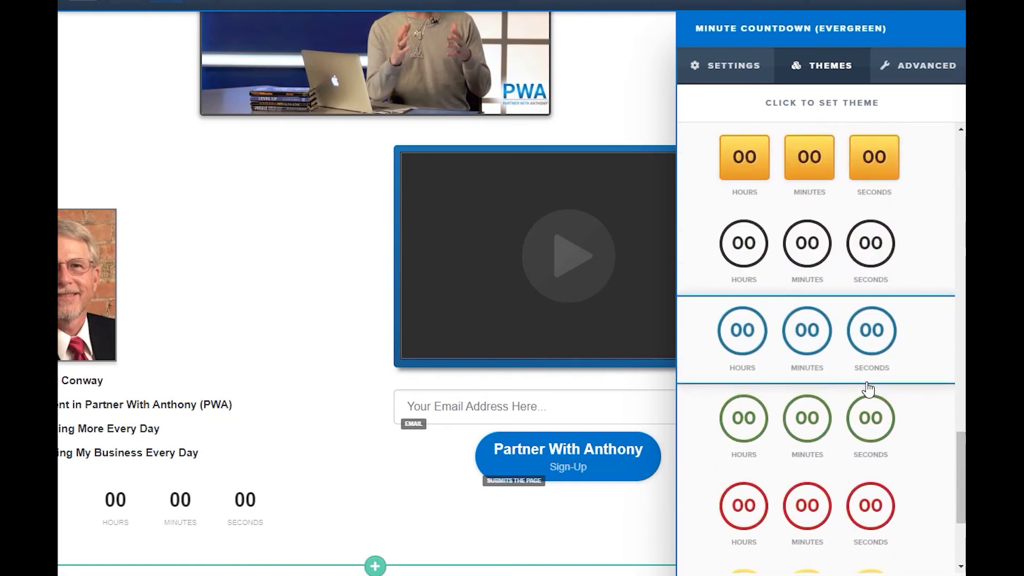
left_click(812, 337)
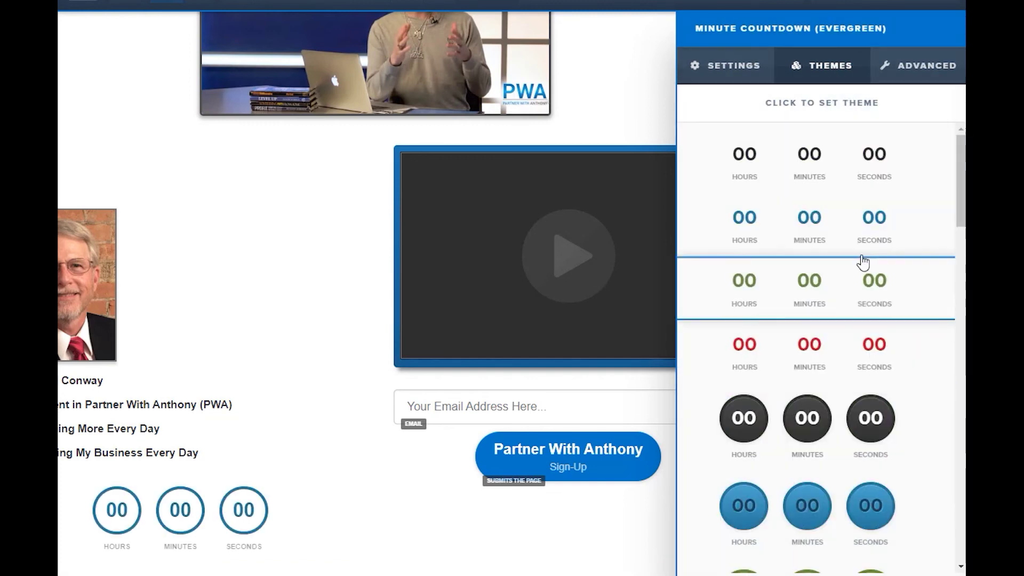
- Set the countdown's alignment to Left and save the page so it goes live
left_click(925, 74)
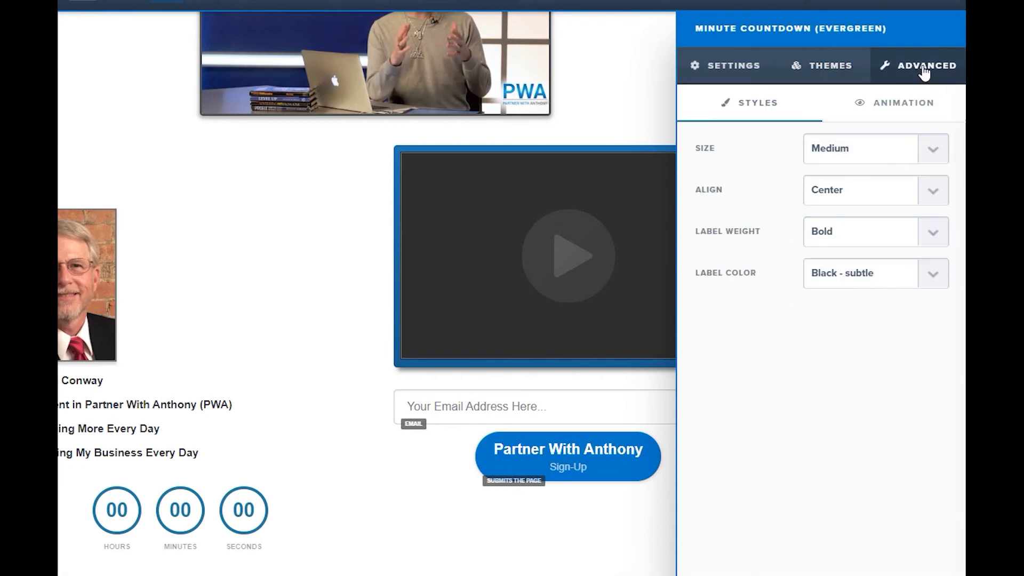
left_click(936, 196)
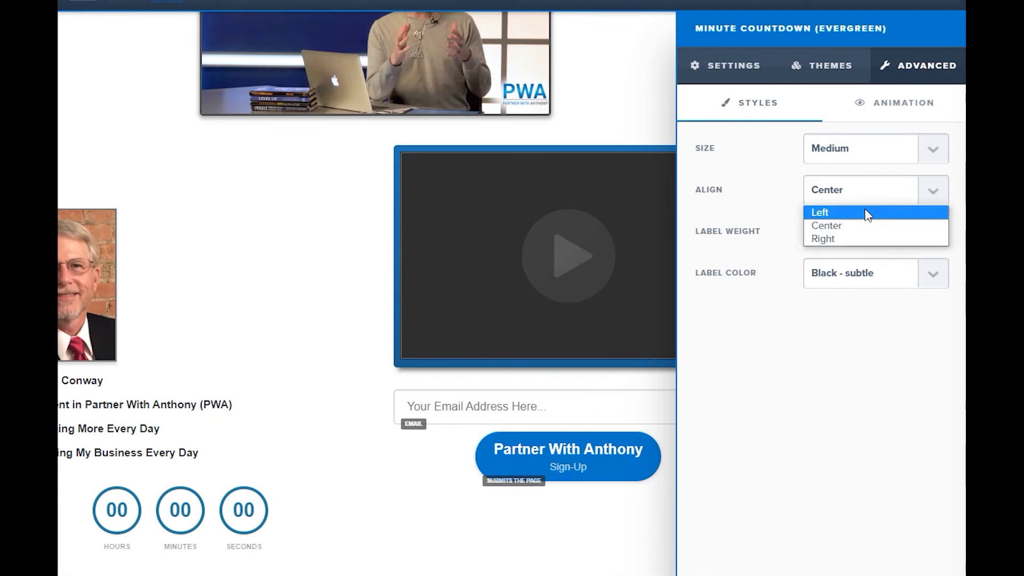
left_click(843, 213)
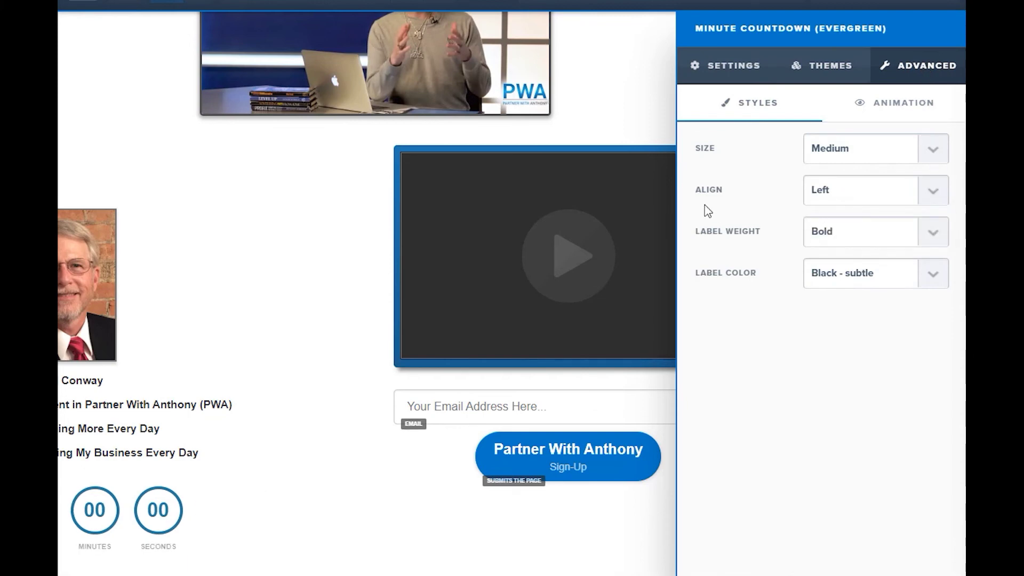
left_click(334, 187)
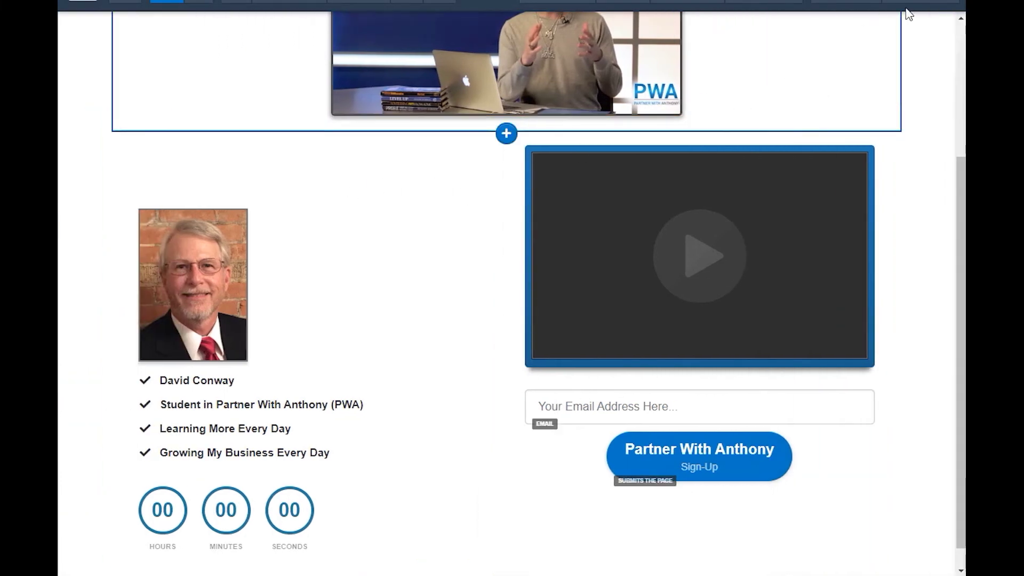
left_click(928, 5)
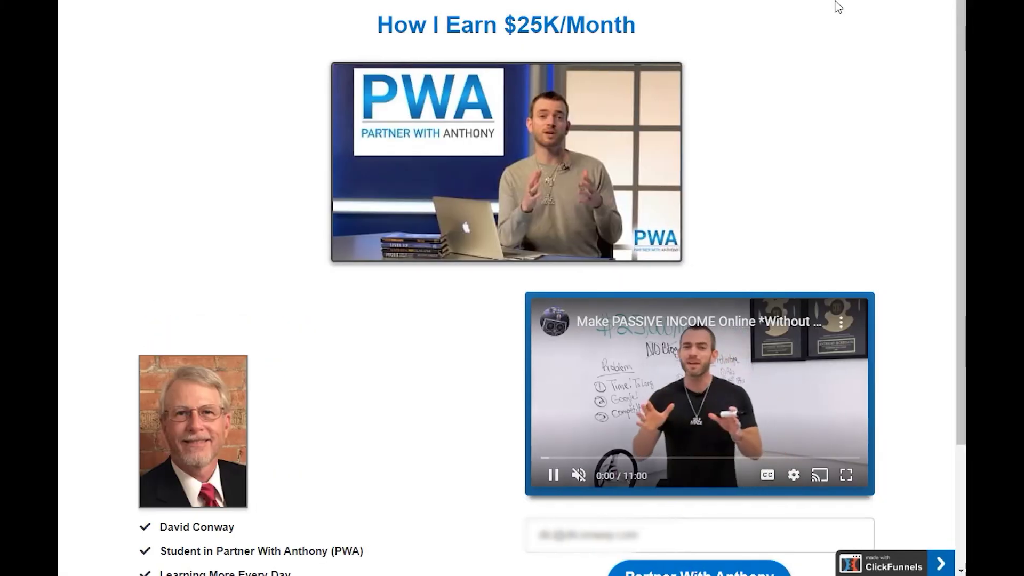
- Check the video and countdown in the live preview, then submit a test email through the Partner With Anthony button
scroll(836, 152, "down", 1)
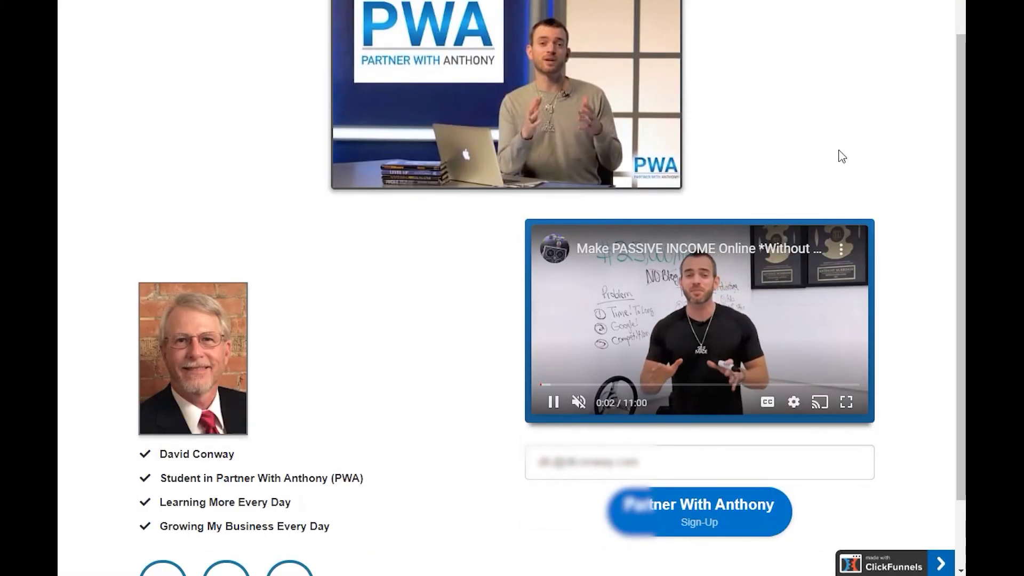
scroll(841, 155, "down", 1)
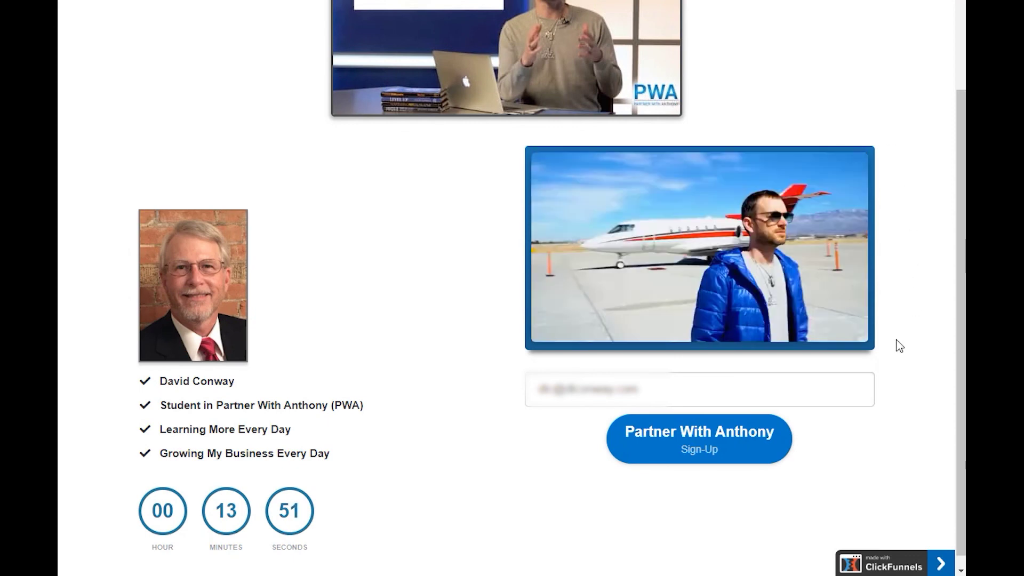
mouse_move(852, 344)
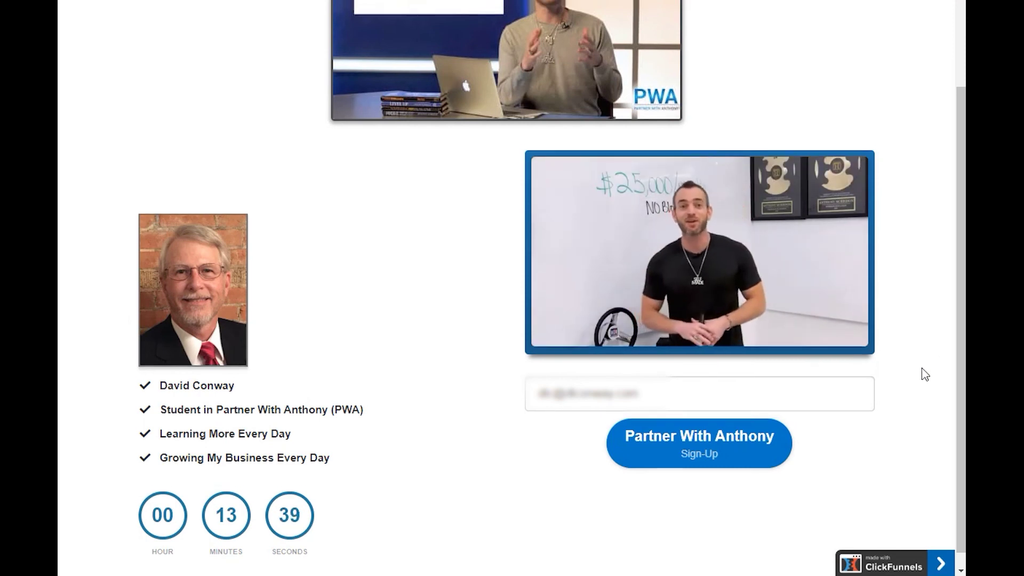
scroll(925, 373, "up", 3)
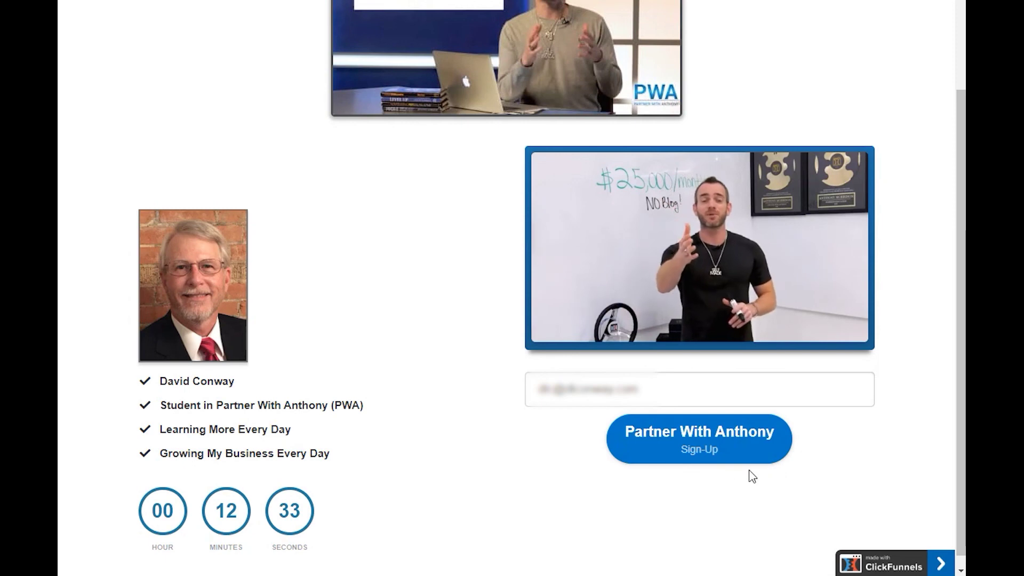
left_click(716, 436)
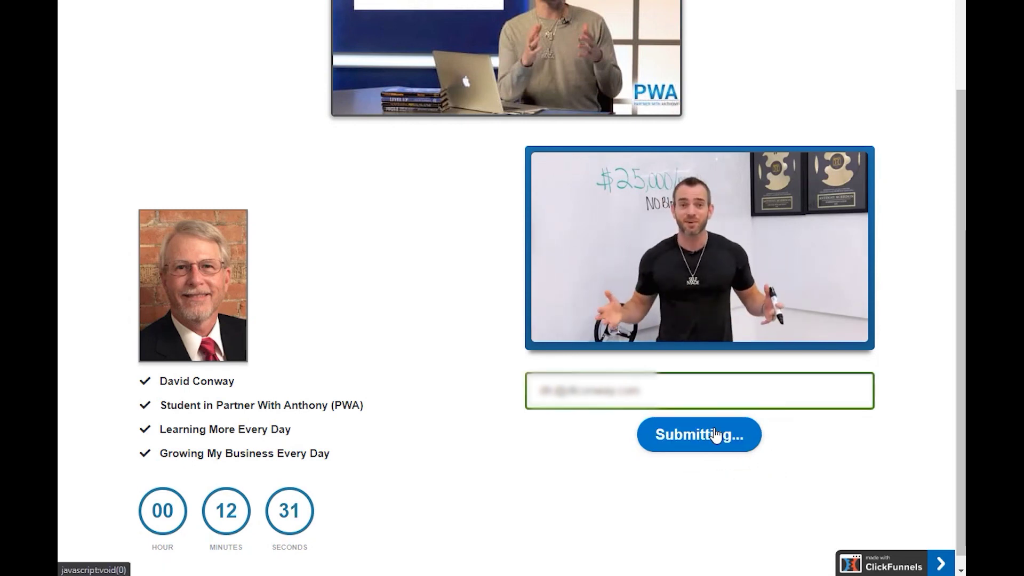